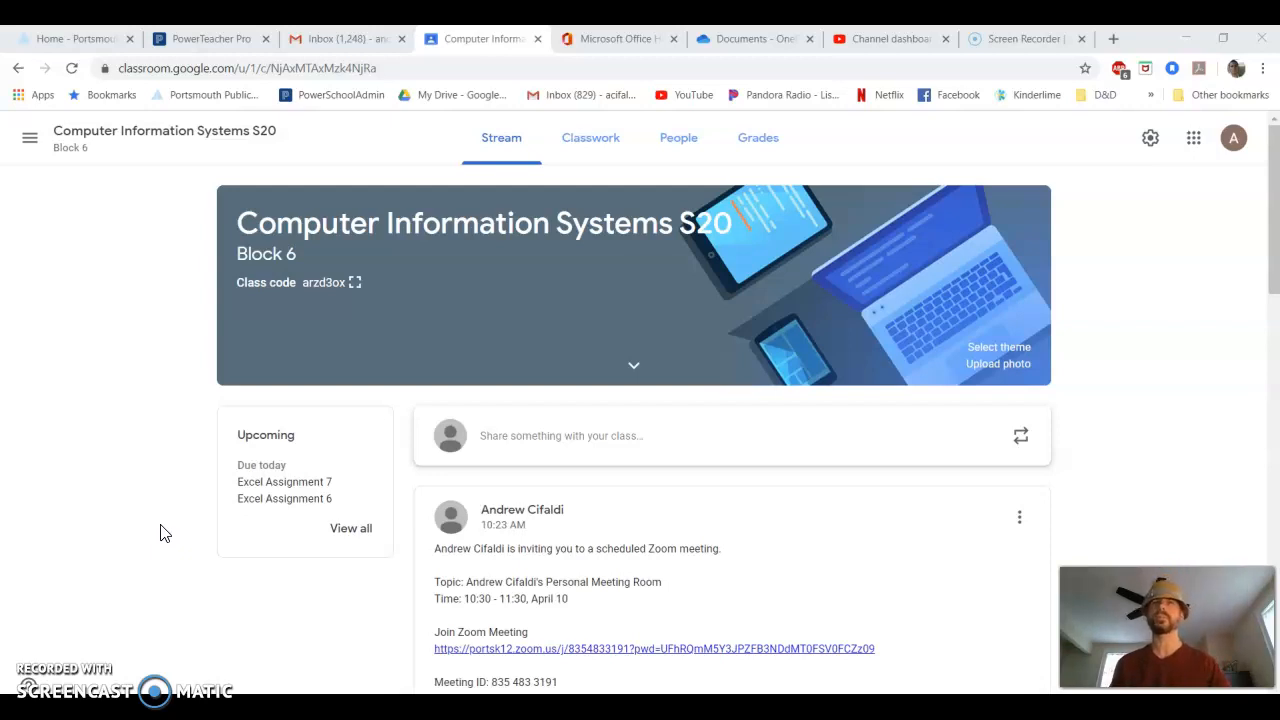
# - Switch to Office 365 and create a new blank Excel workbook
pyautogui.click(636, 40)
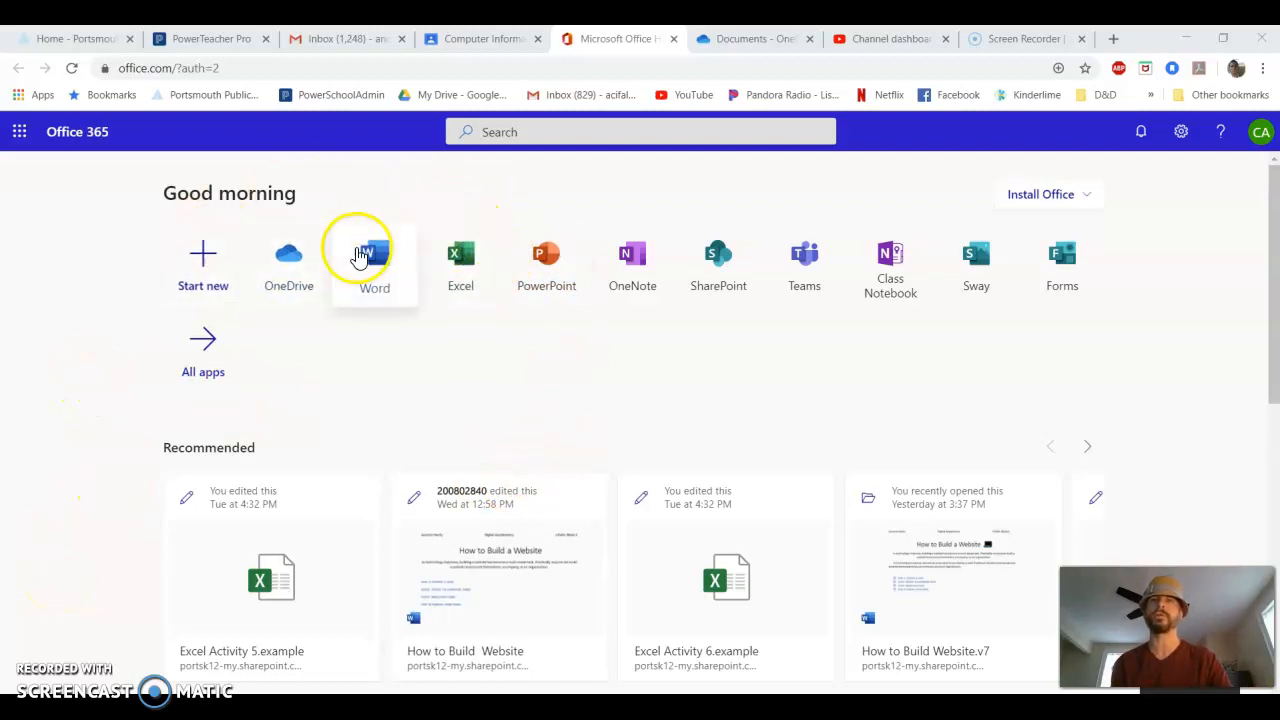
pyautogui.click(449, 254)
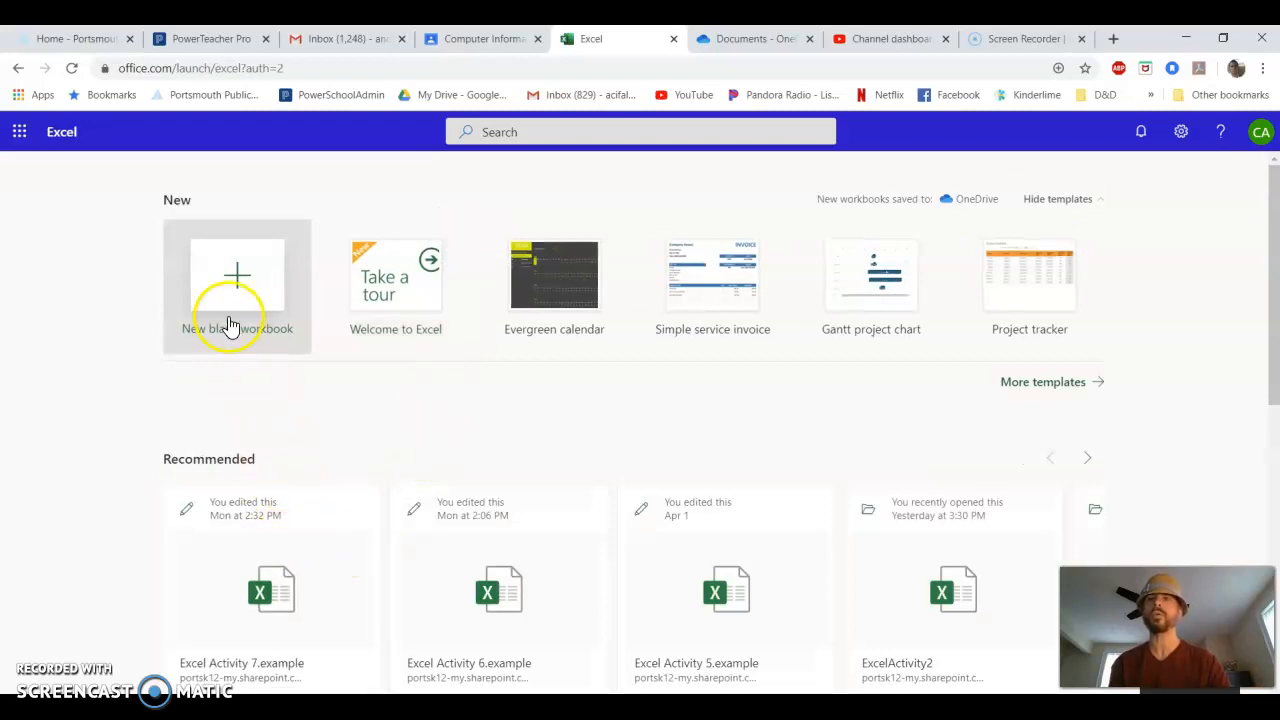
pyautogui.click(228, 280)
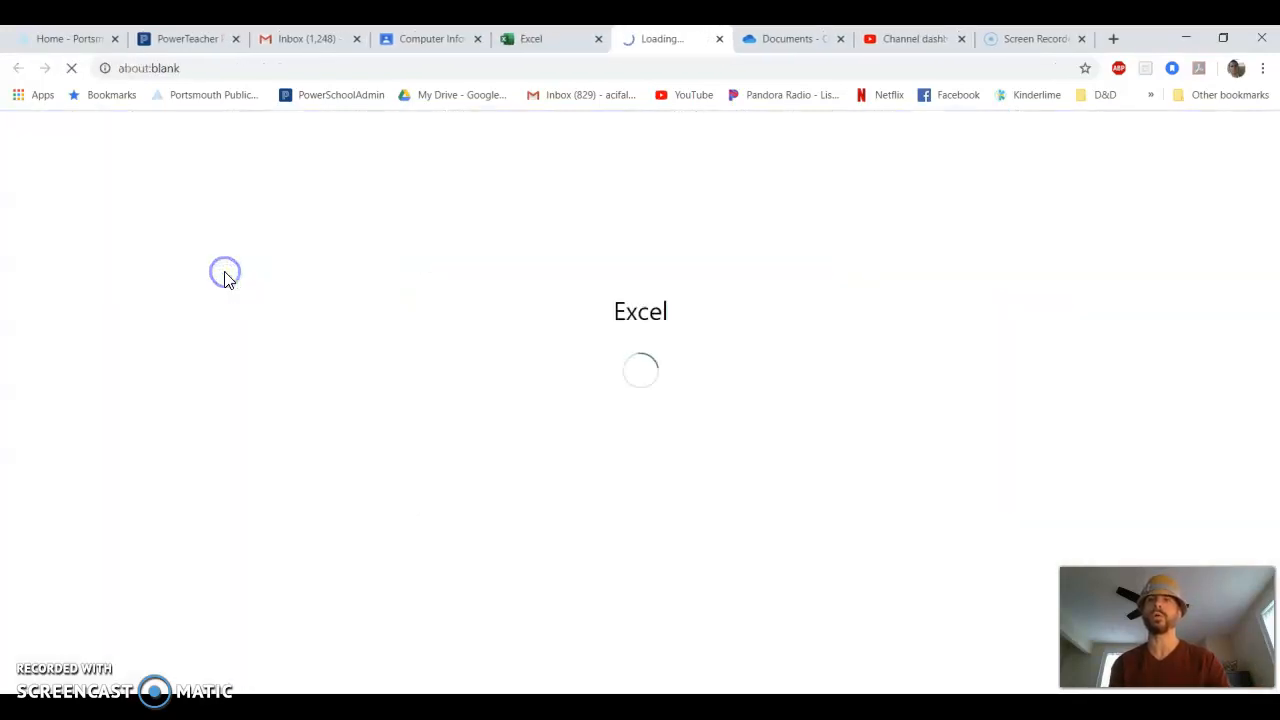
pyautogui.click(389, 342)
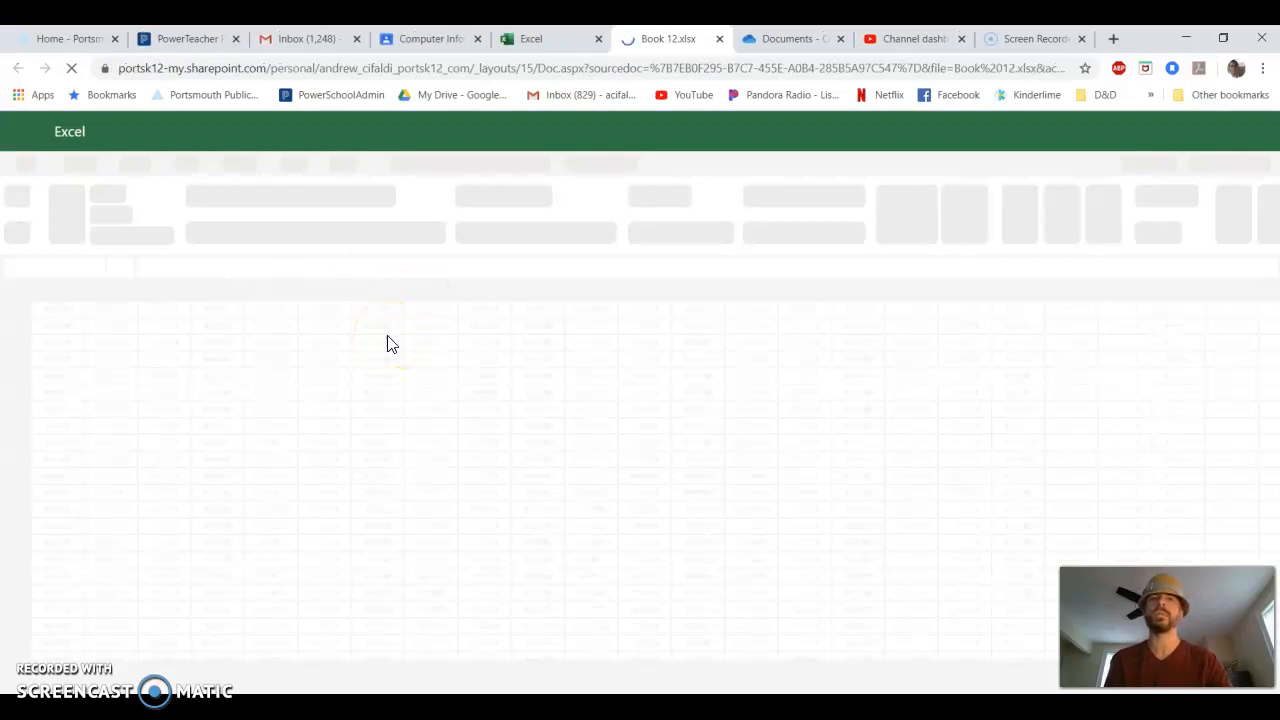
pyautogui.click(395, 350)
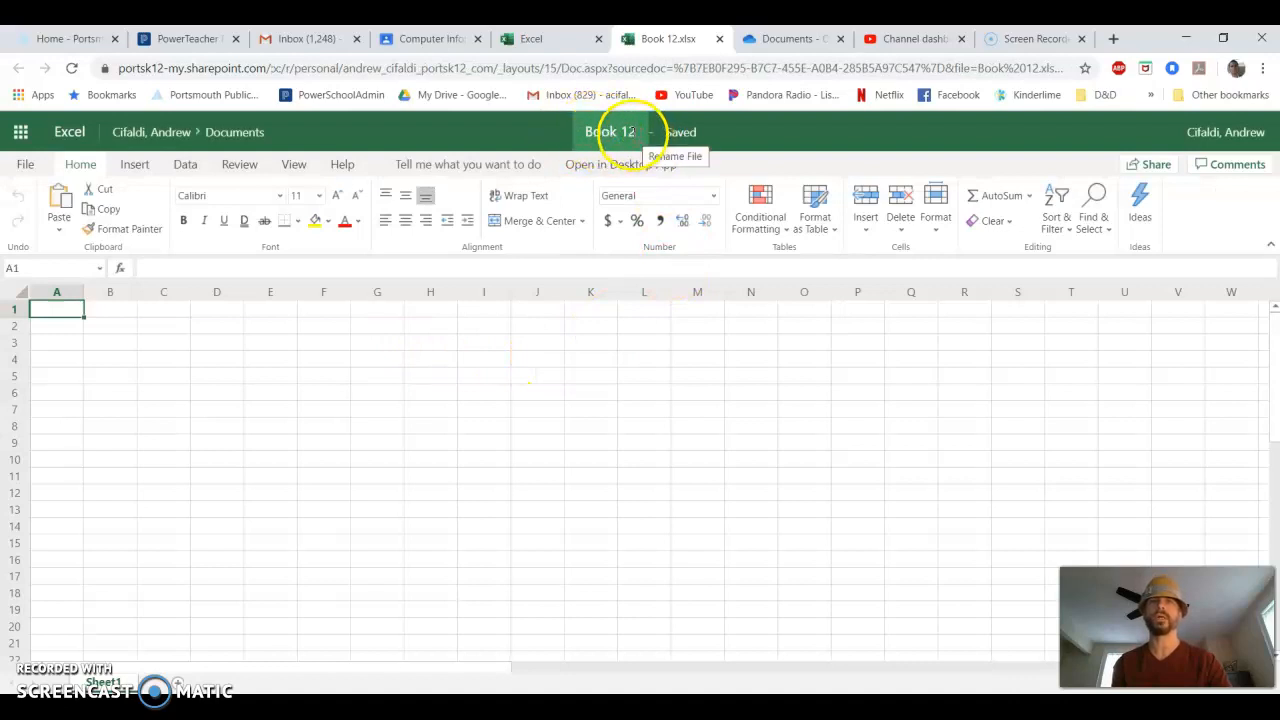
# - Rename the workbook as Excel Activity 8
pyautogui.click(628, 132)
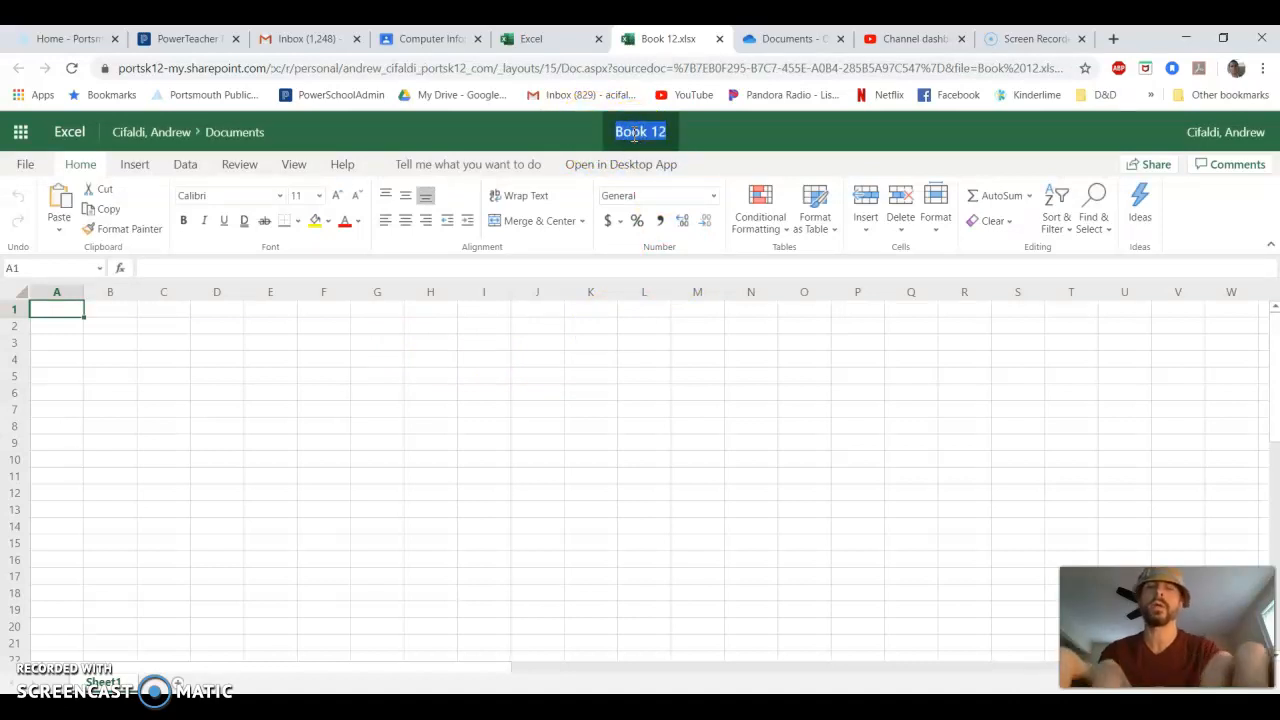
pyautogui.write('Ex')
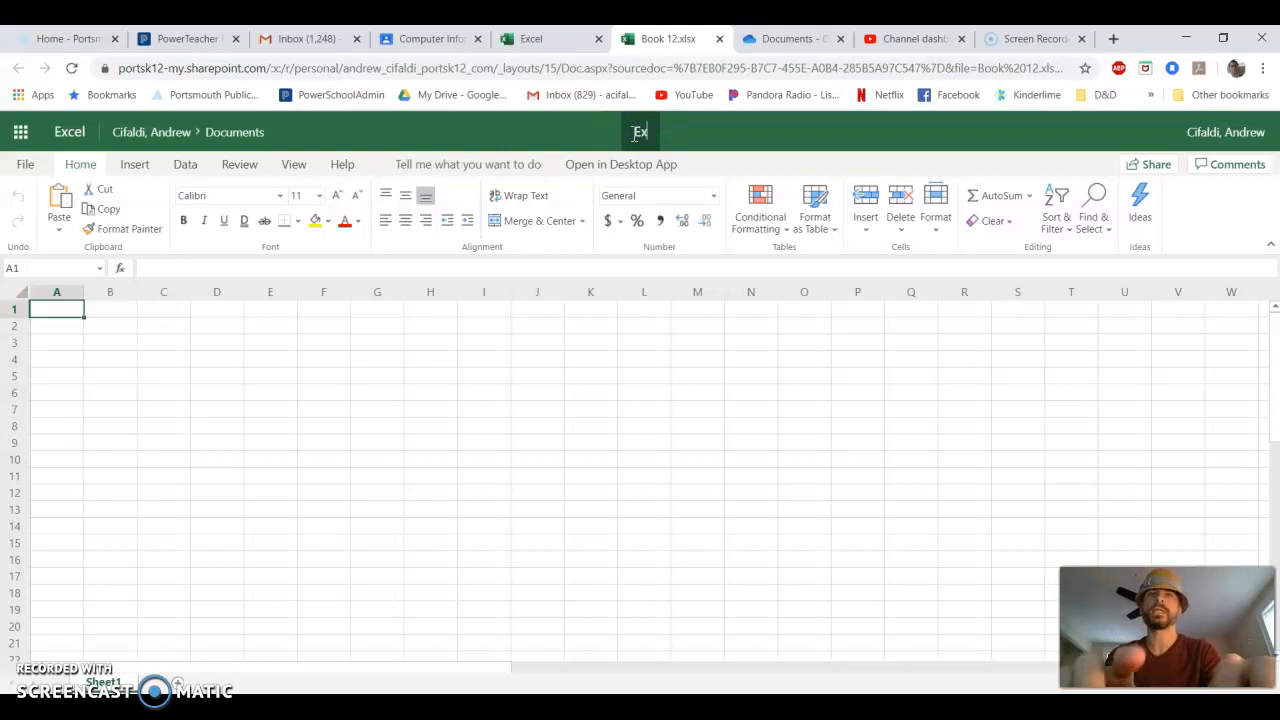
pyautogui.write('cel Ac')
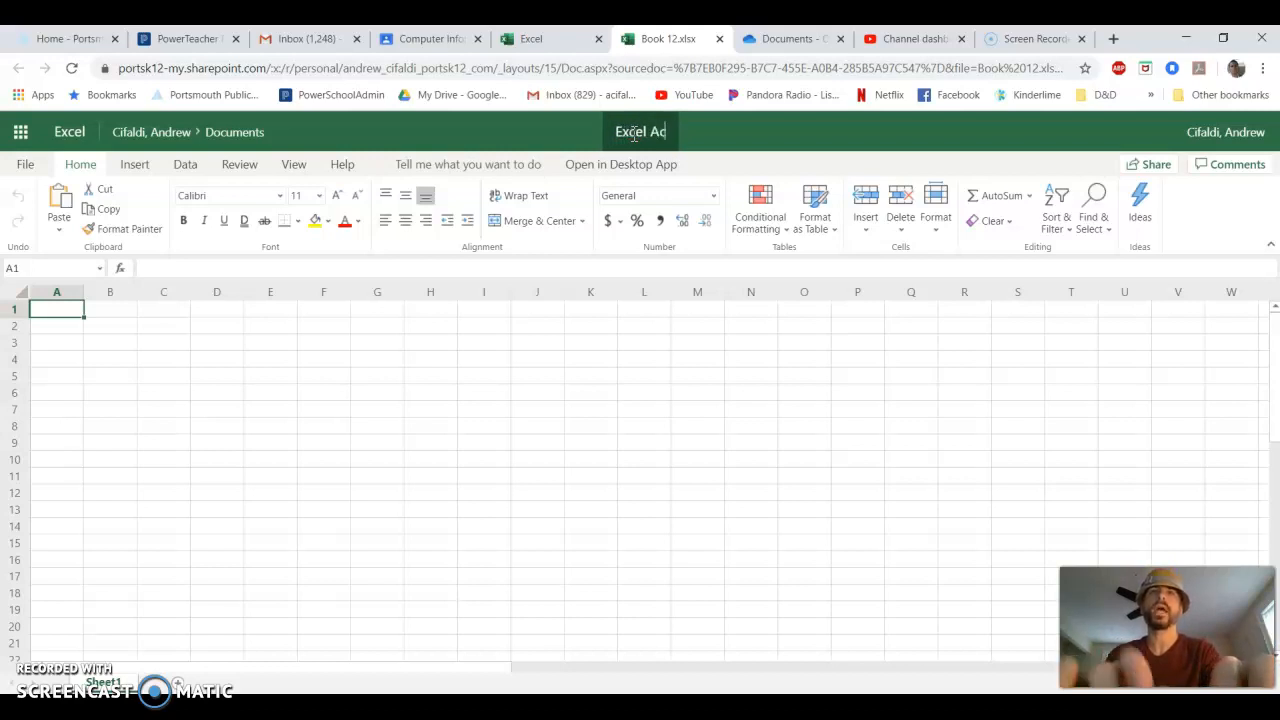
pyautogui.write('tivity 8')
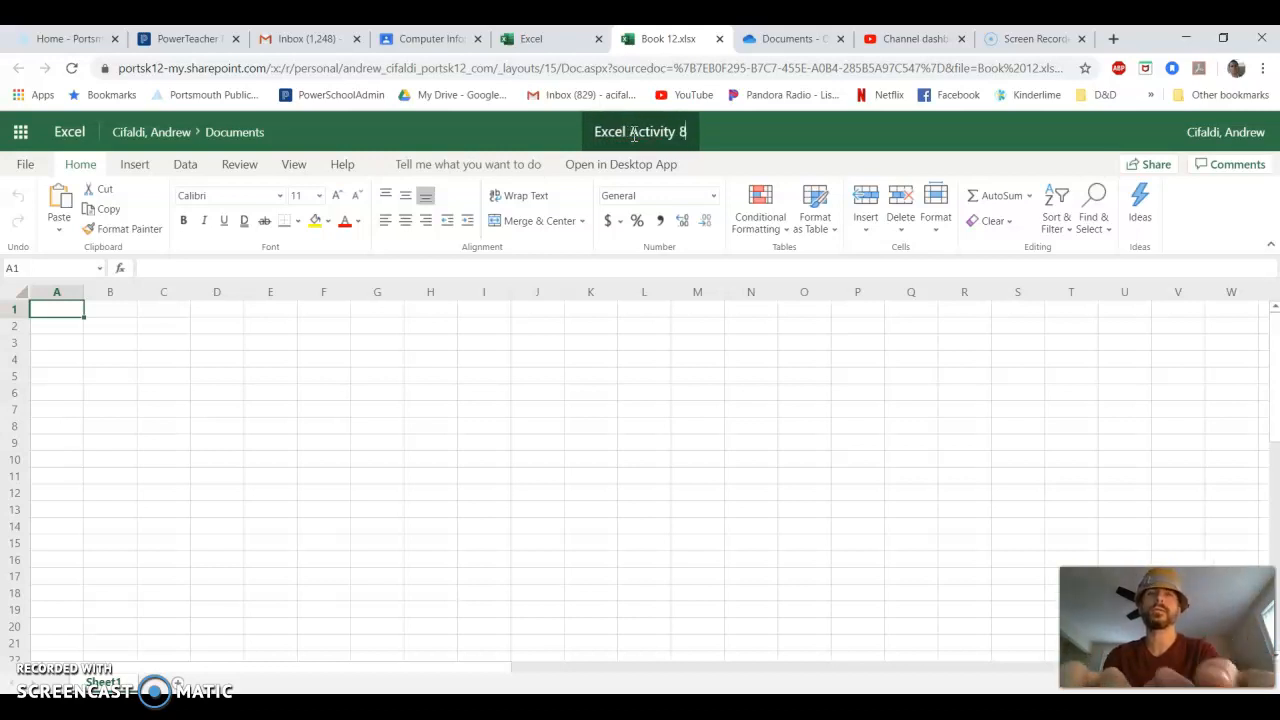
pyautogui.click(645, 340)
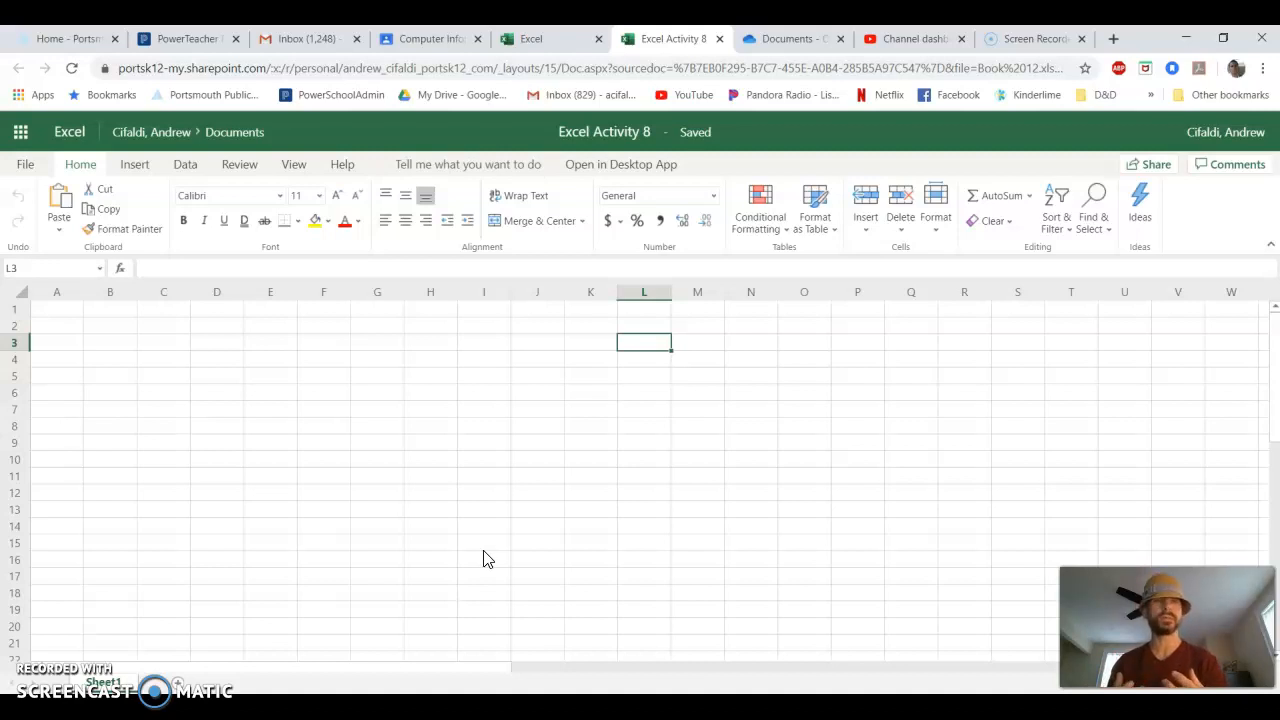
# - Enter a list of five people's full names in cells A2 to A6, one name per cell
pyautogui.click(79, 332)
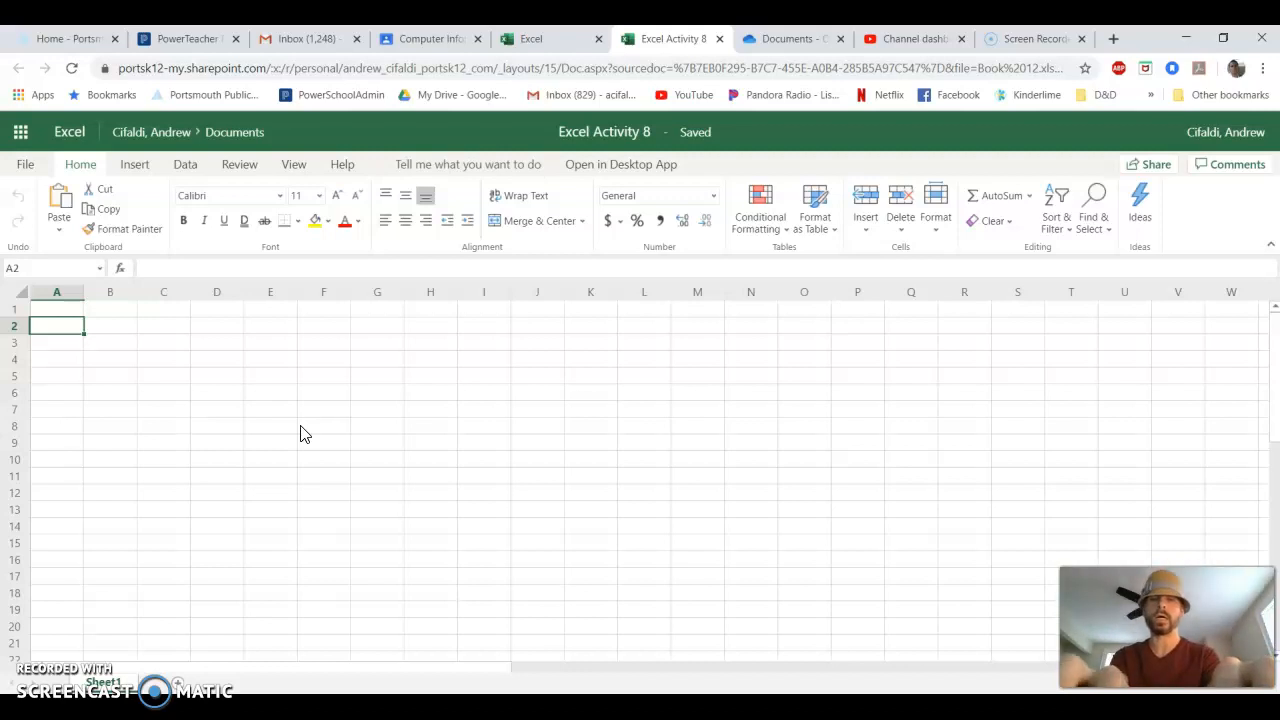
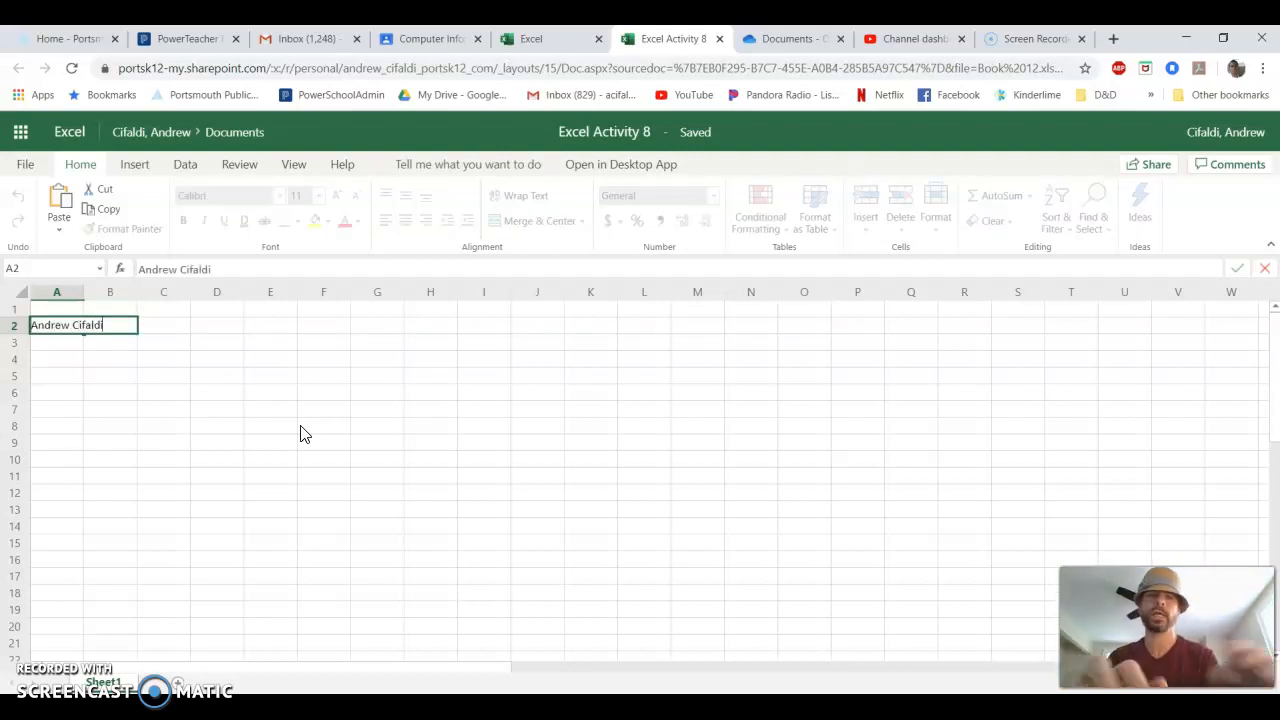
pyautogui.press('Return')
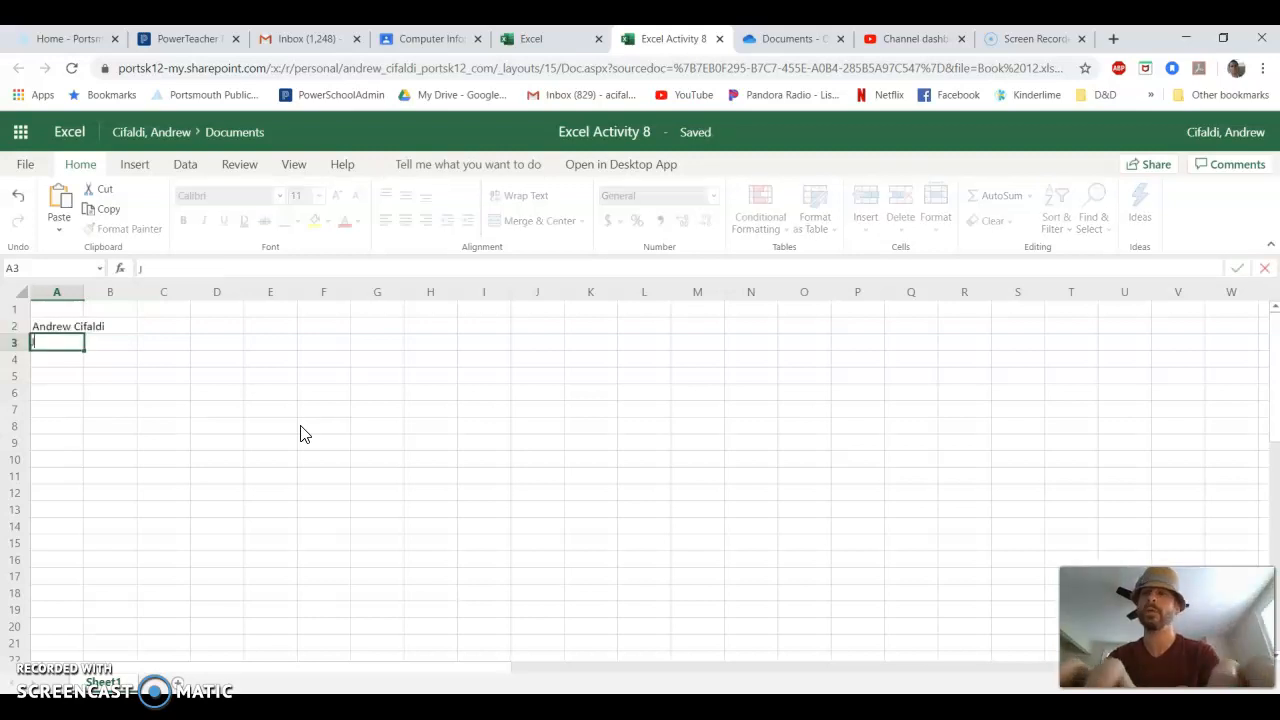
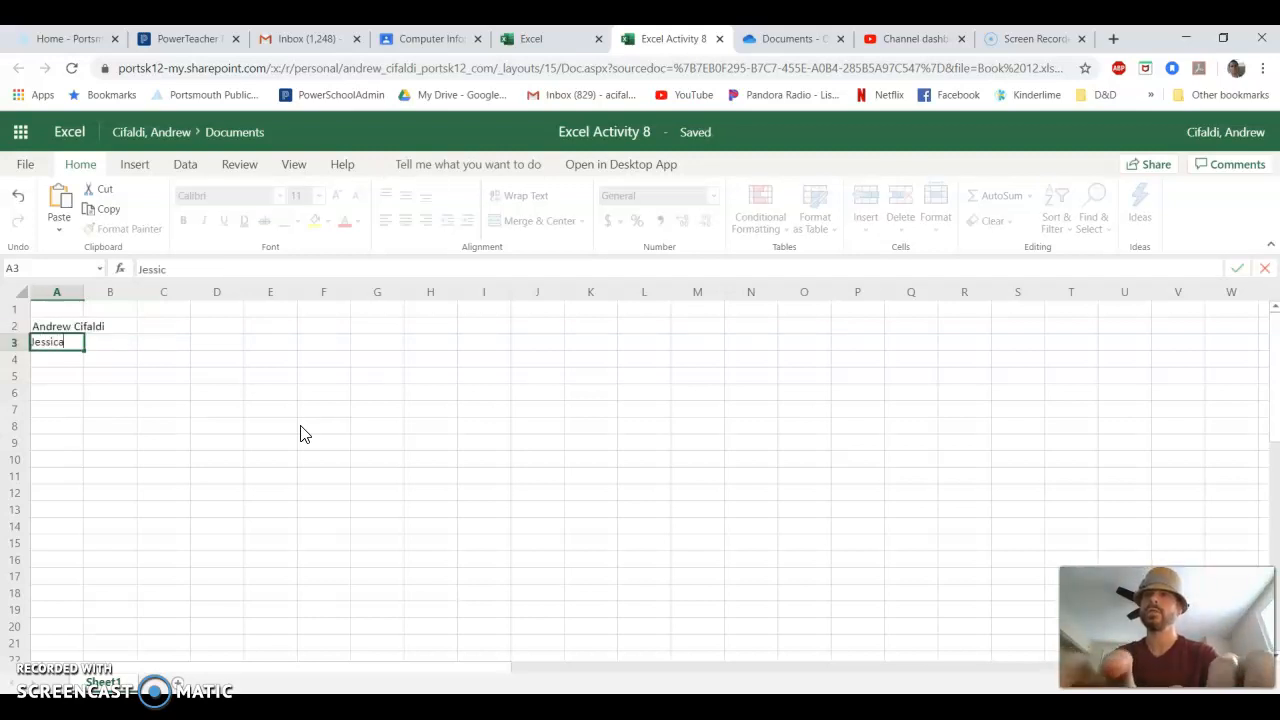
pyautogui.press('Return')
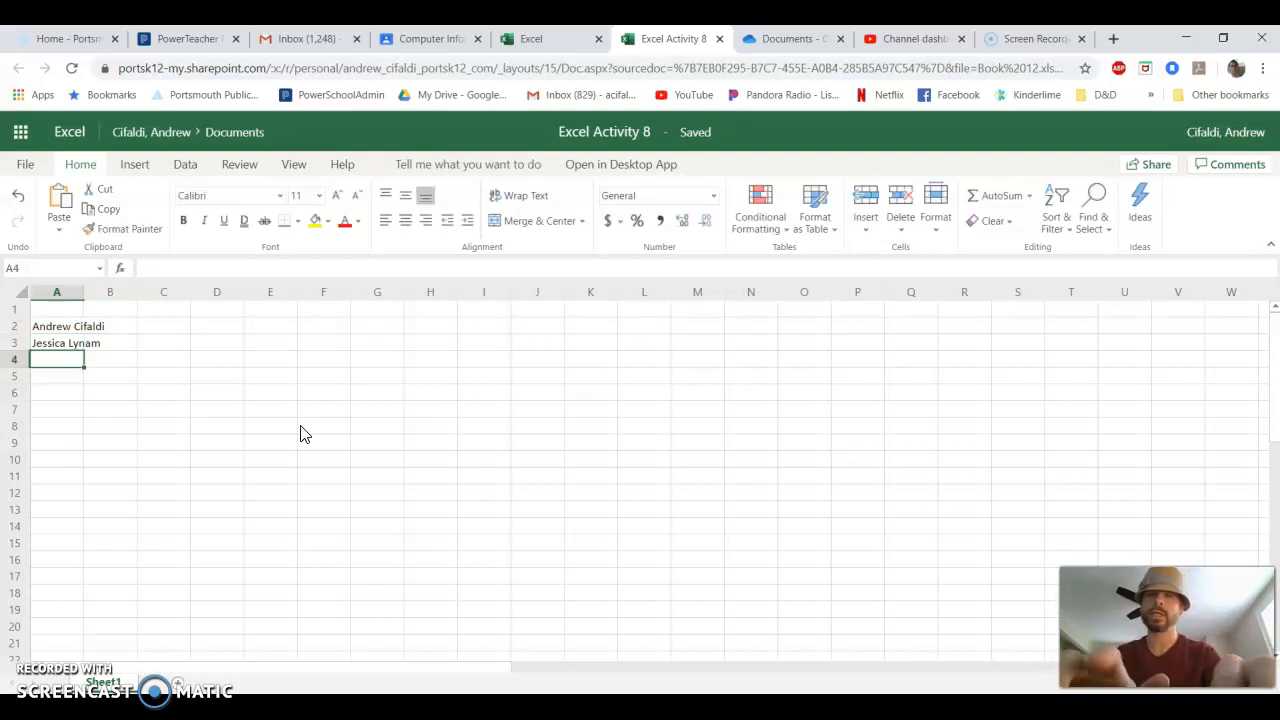
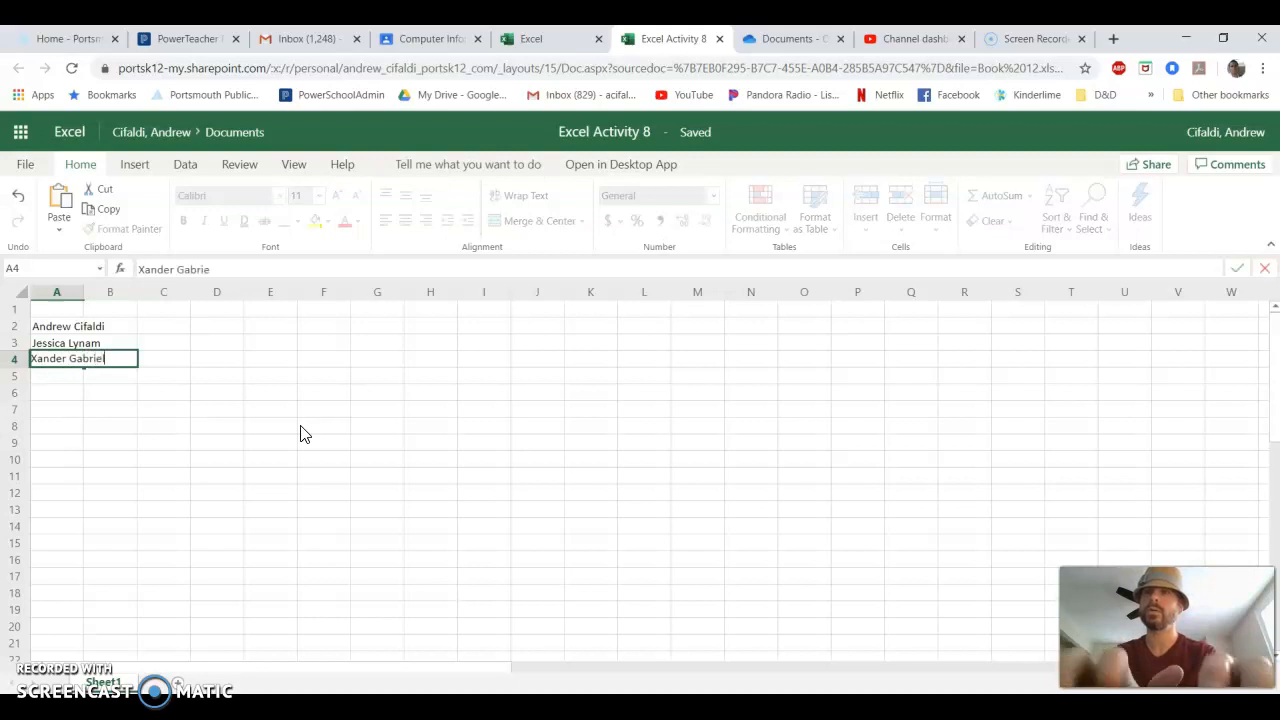
pyautogui.press('Return')
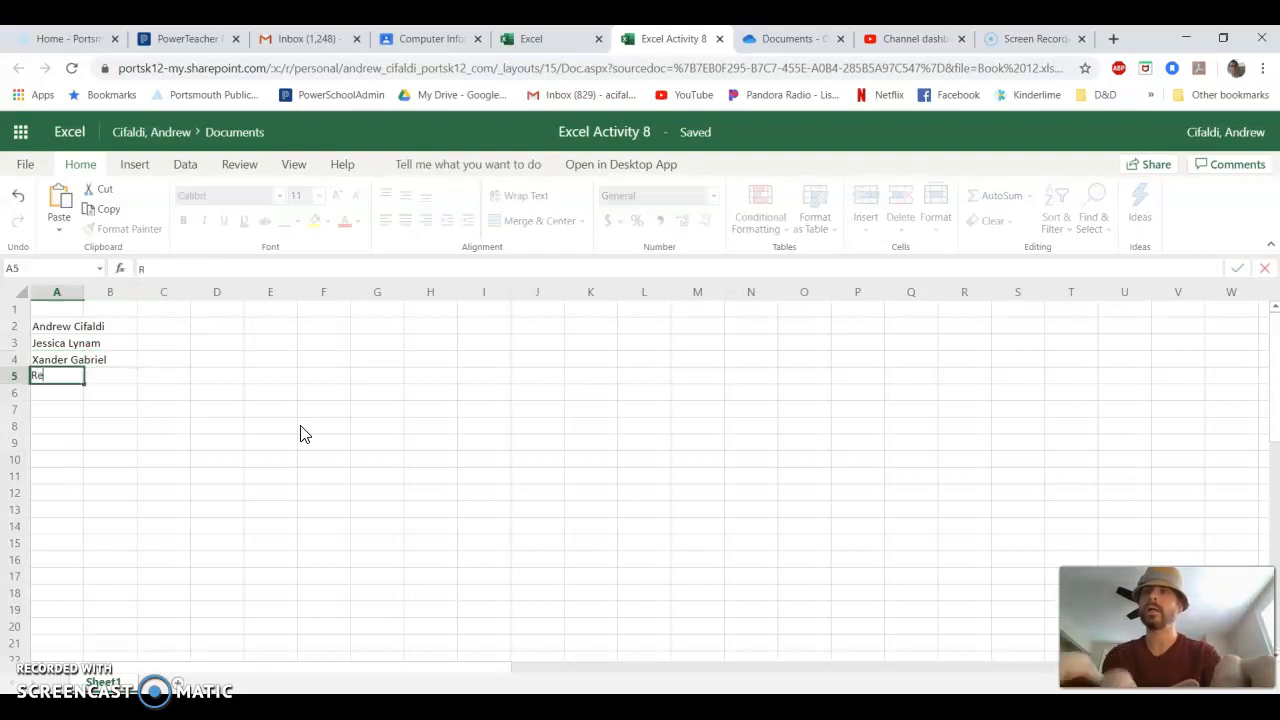
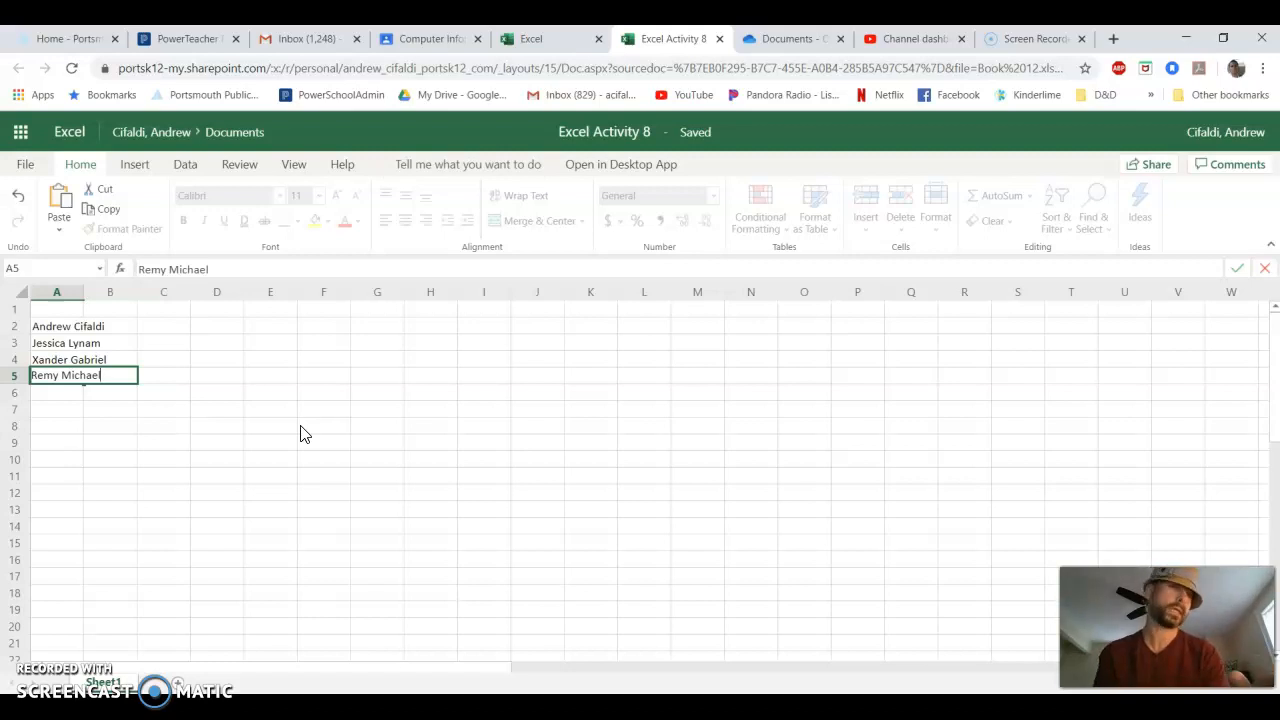
pyautogui.press('Return')
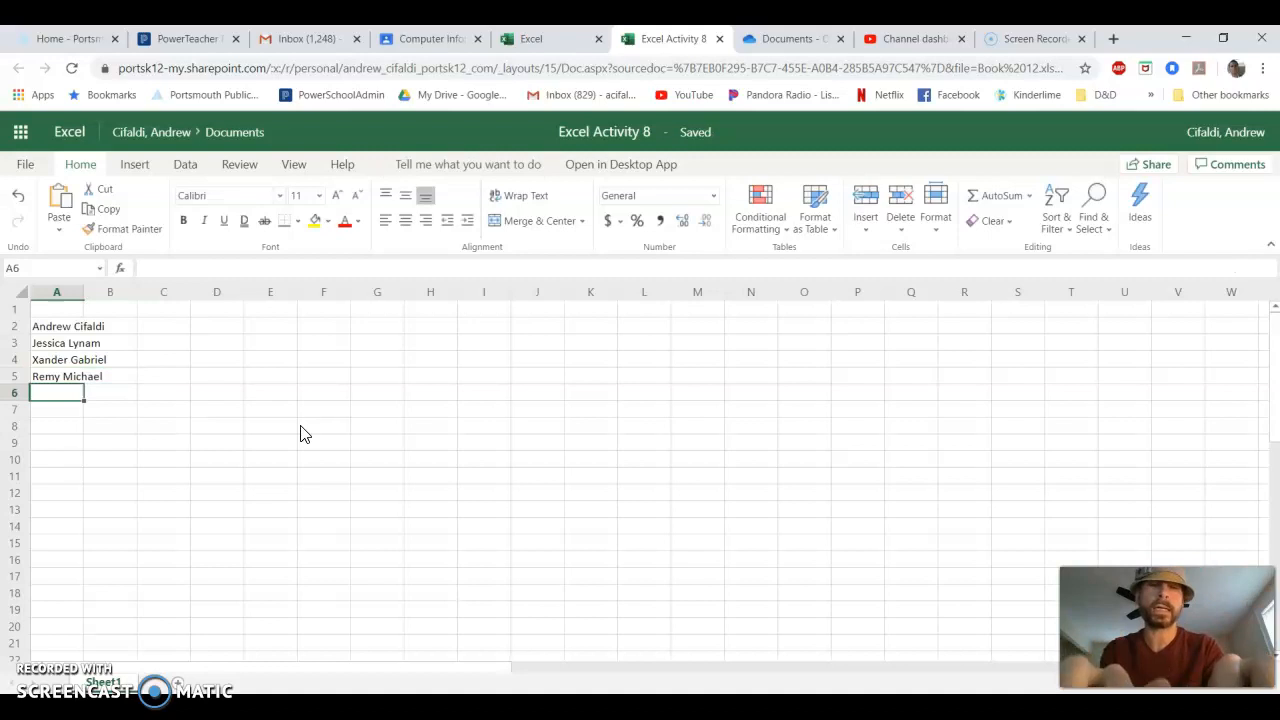
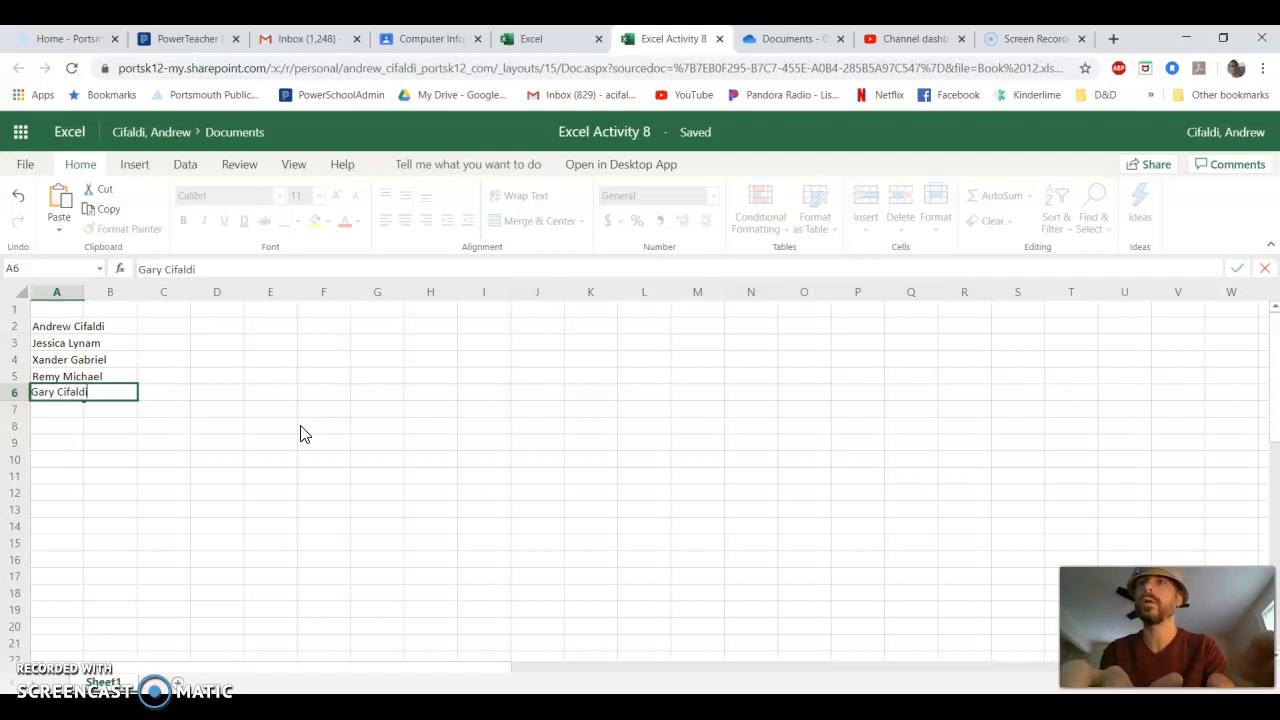
pyautogui.press('Return')
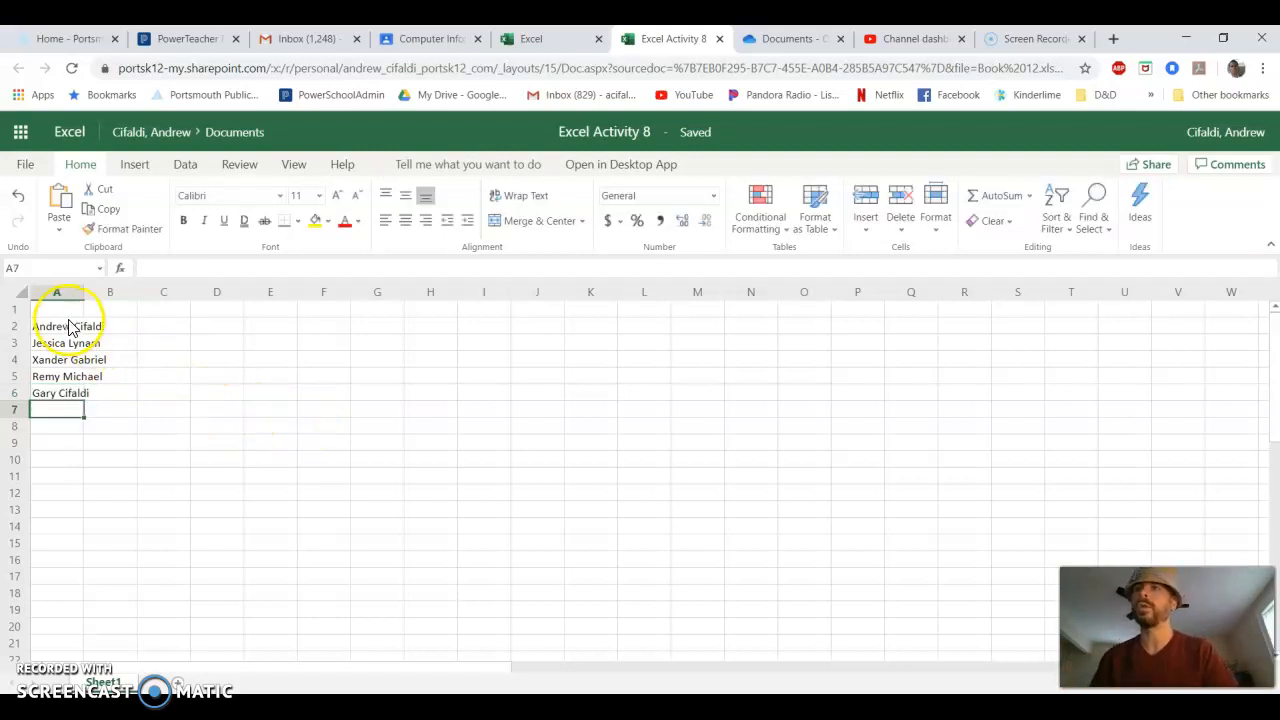
# - Review the full names in A2:A6 and the empty cells B2 and C2 beside the first name
pyautogui.moveTo(69, 323); pyautogui.dragTo(68, 392)
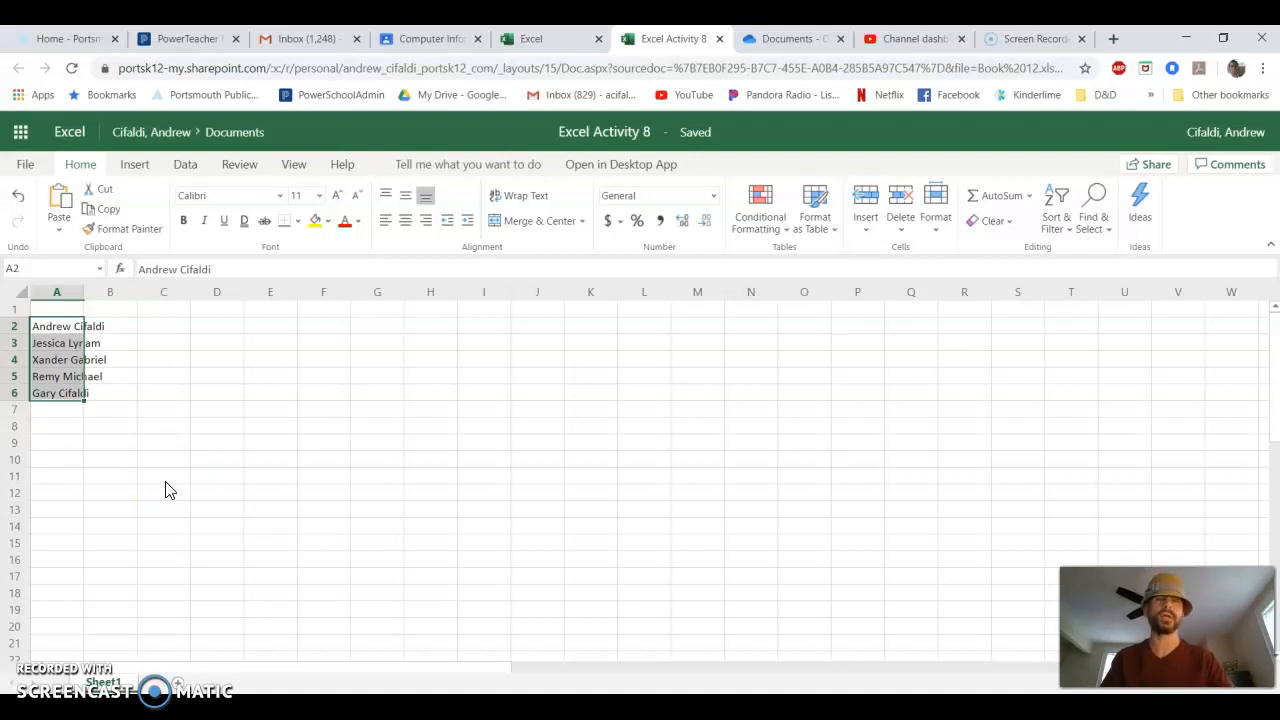
pyautogui.click(113, 395)
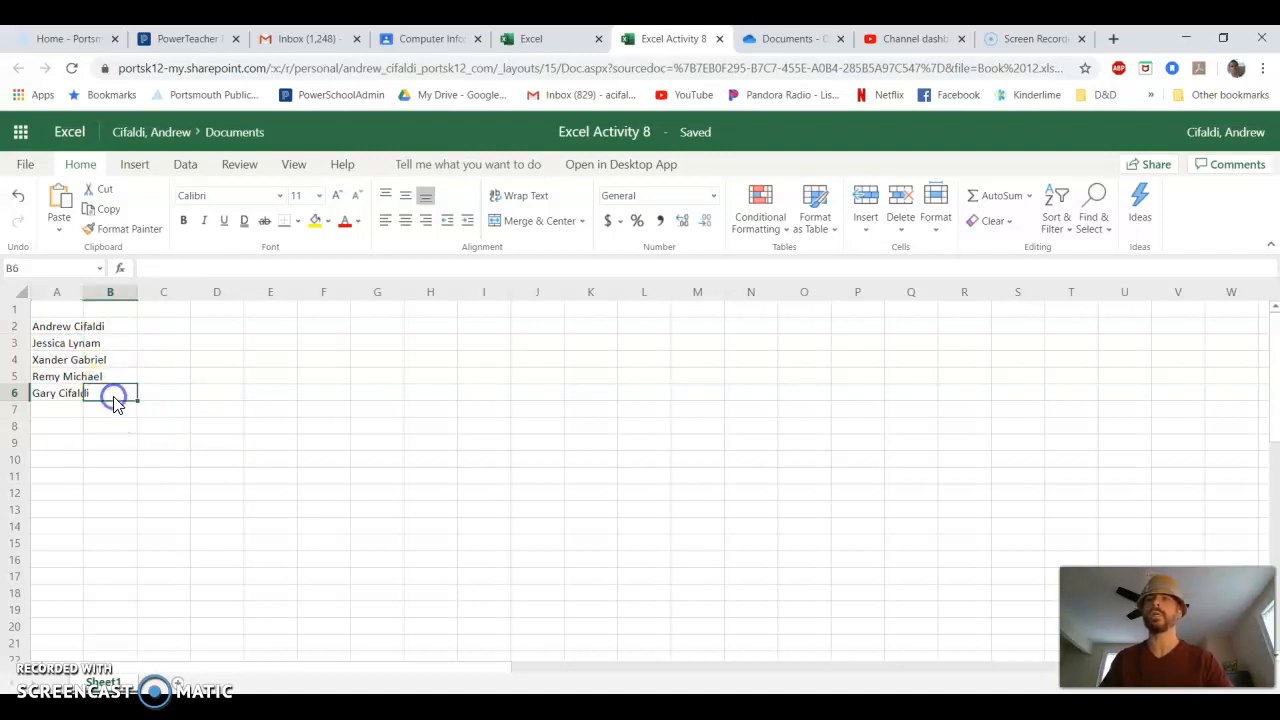
pyautogui.moveTo(50, 328); pyautogui.dragTo(79, 393)
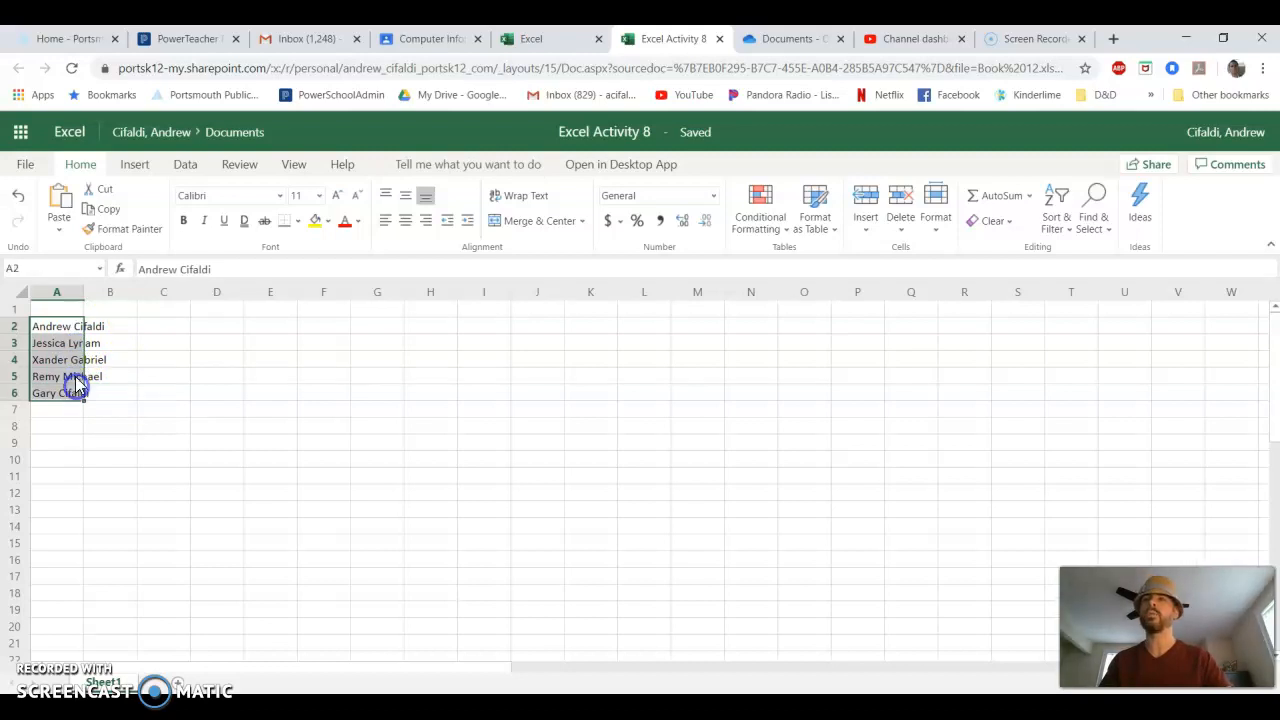
pyautogui.click(68, 330)
pyautogui.click(66, 344)
pyautogui.click(62, 360)
pyautogui.click(60, 374)
pyautogui.click(57, 395)
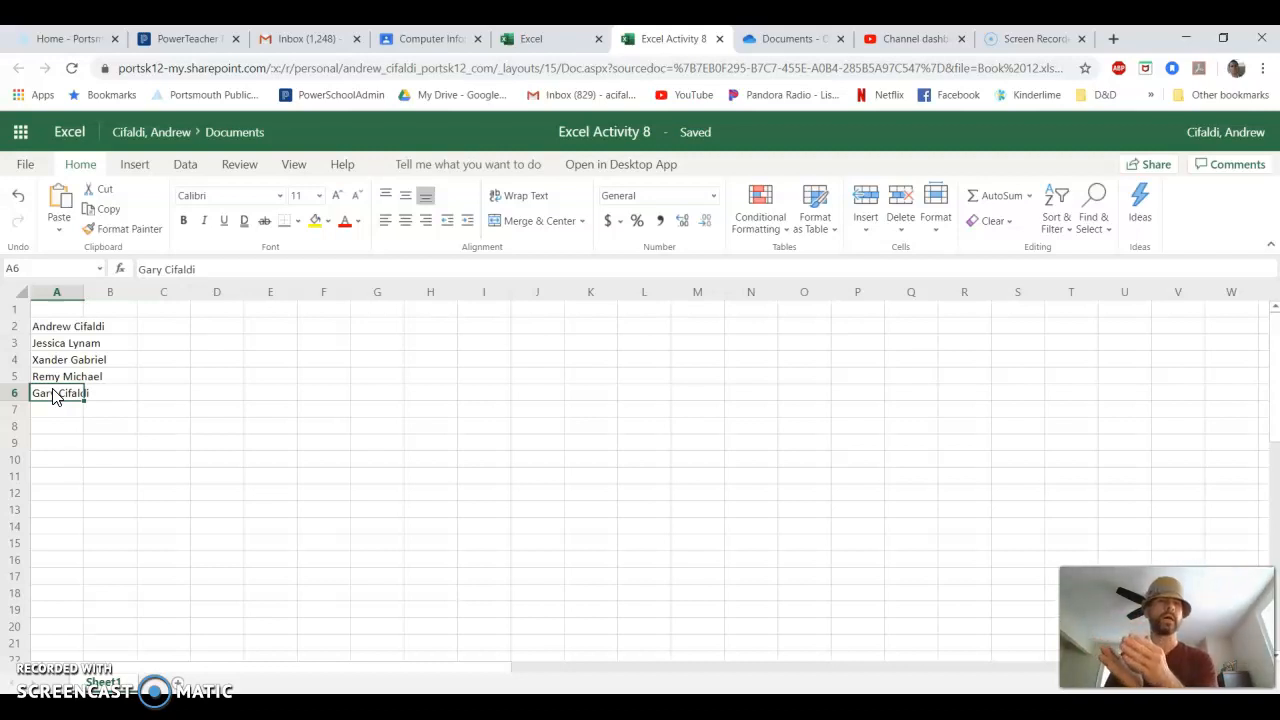
pyautogui.click(57, 327)
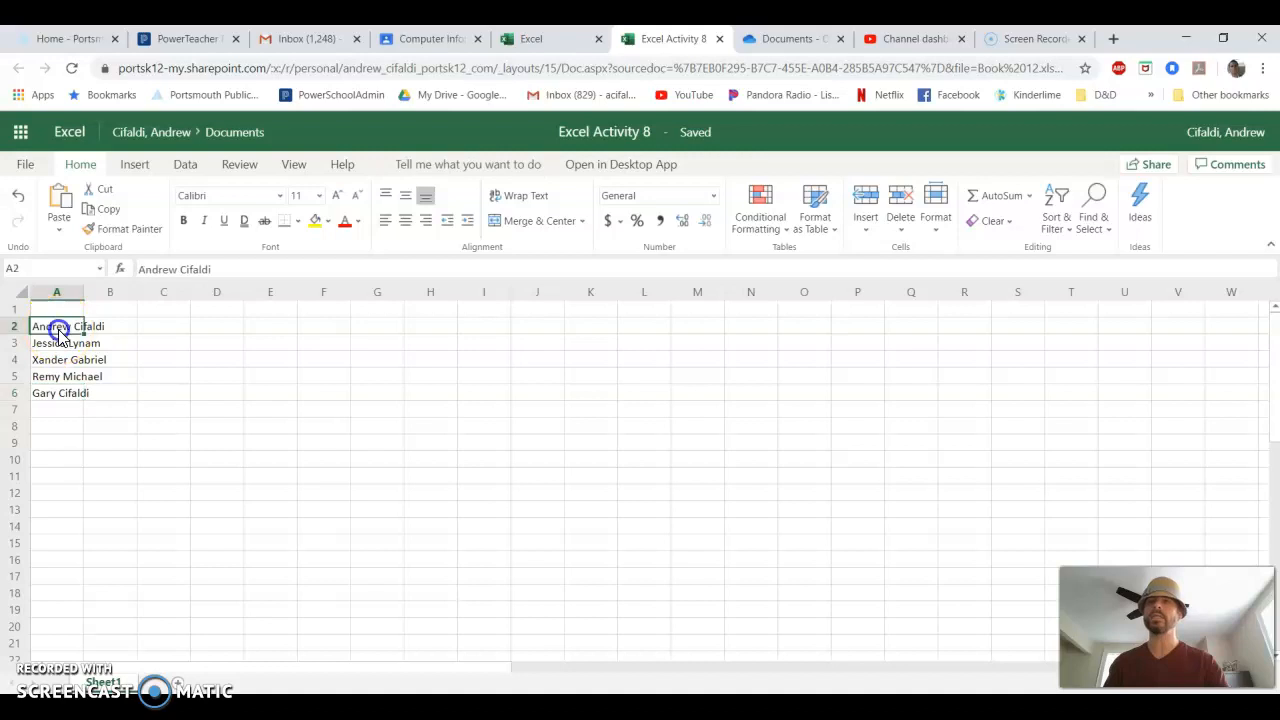
pyautogui.click(123, 326)
pyautogui.click(163, 326)
pyautogui.click(112, 326)
pyautogui.click(146, 326)
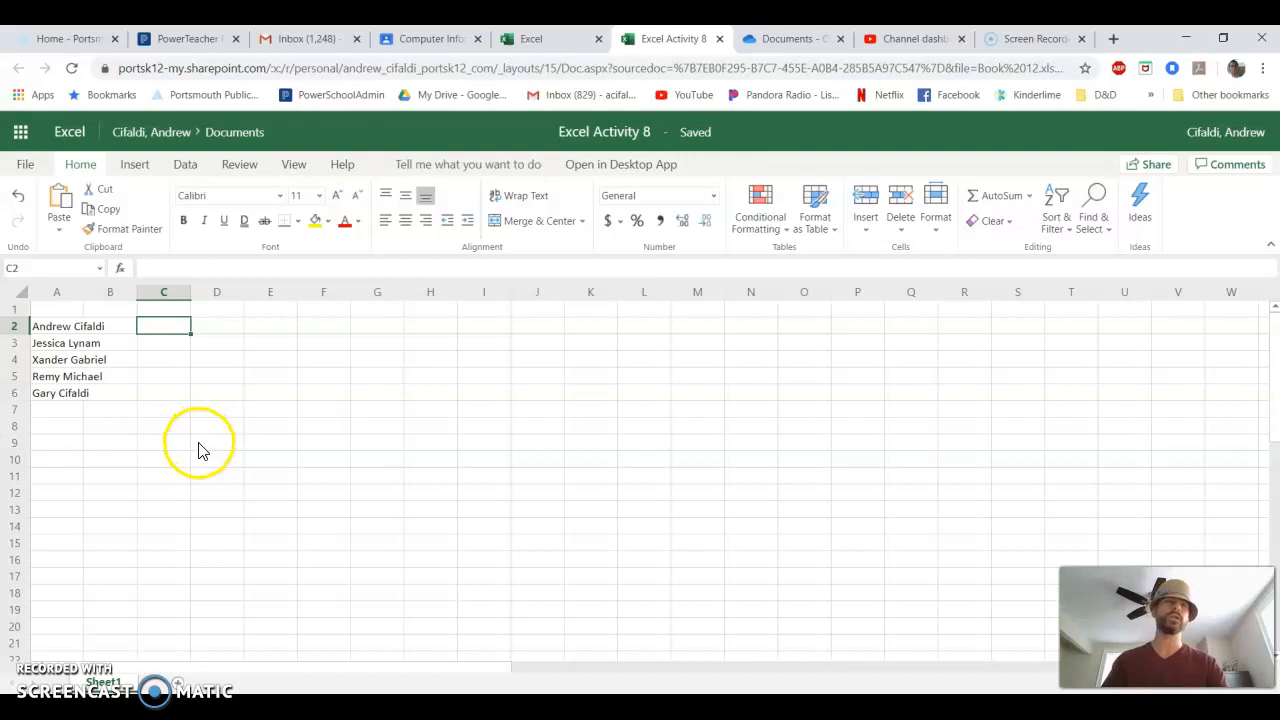
# - Enter the first person's first name in B2 and last name in C2, separate from the full name in A2
pyautogui.click(127, 326)
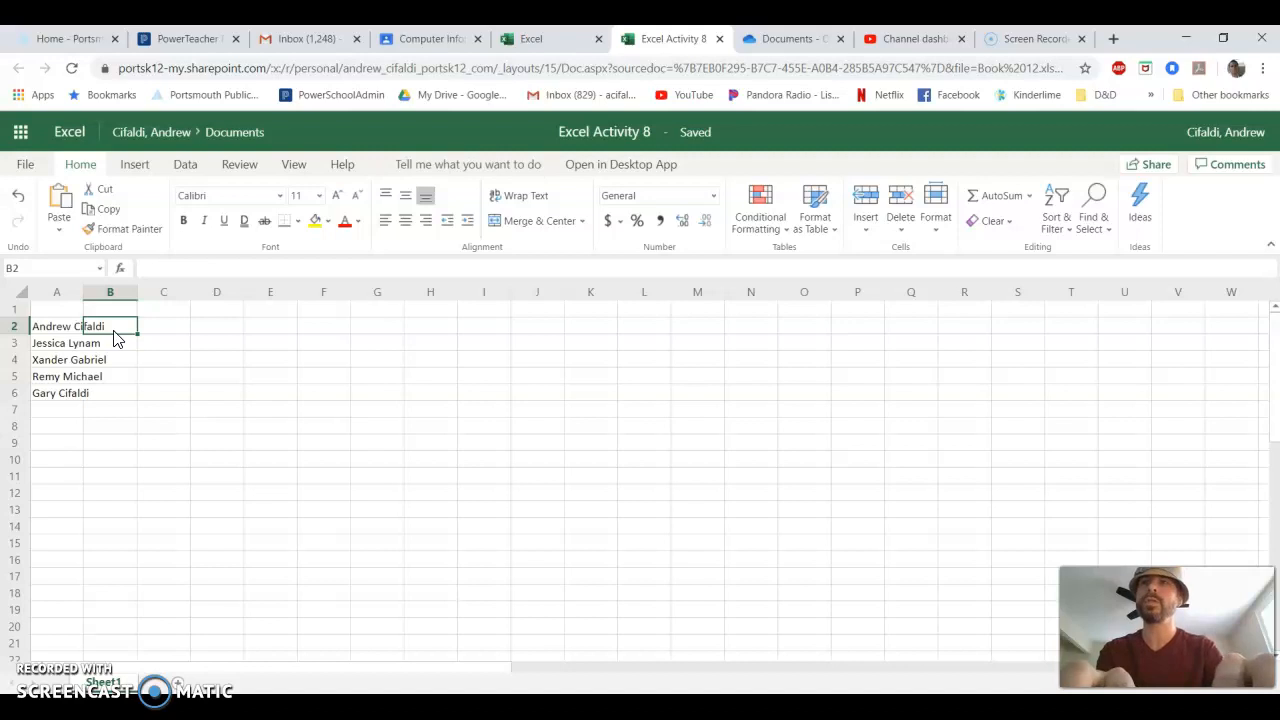
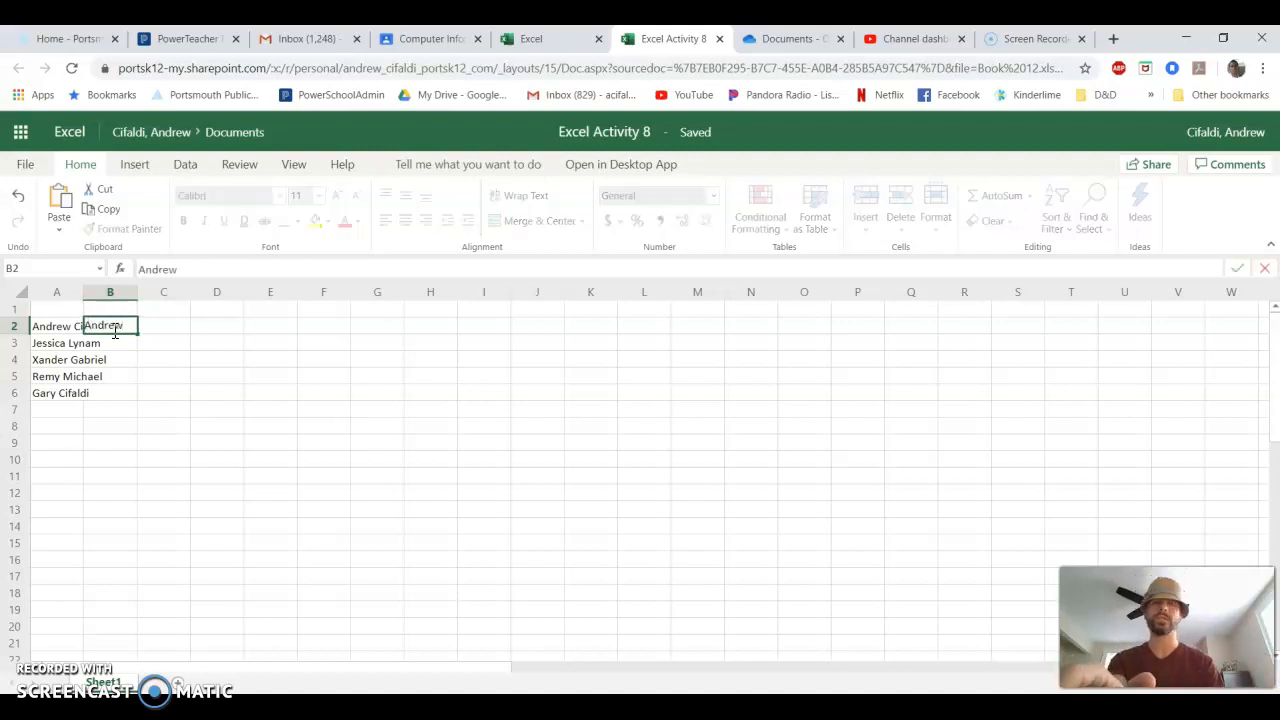
pyautogui.press('Tab')
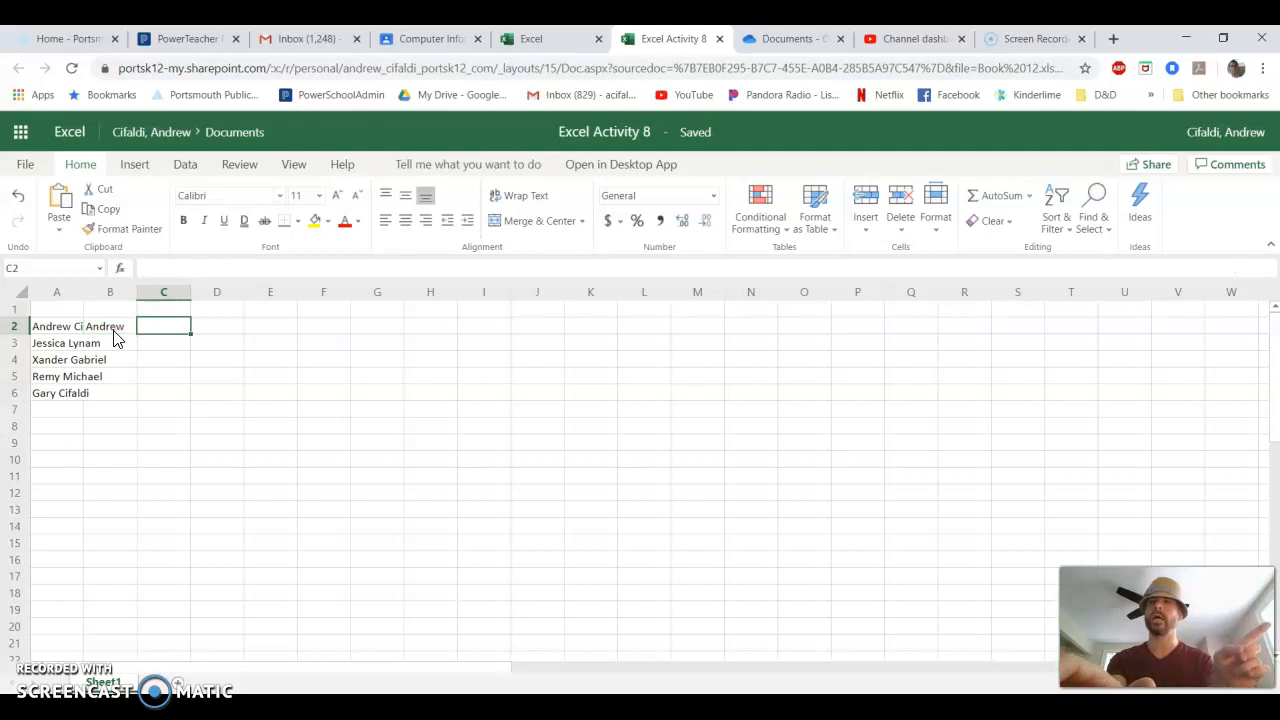
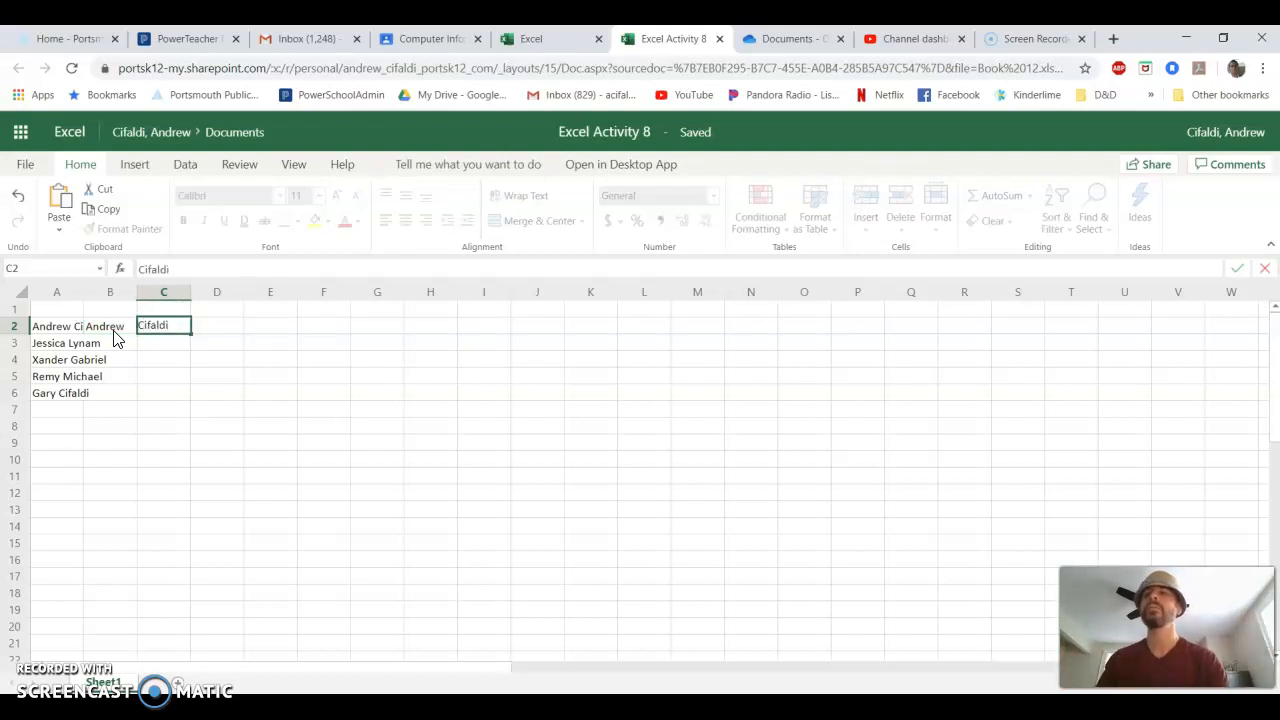
pyautogui.click(166, 376)
pyautogui.click(128, 326)
pyautogui.moveTo(128, 326); pyautogui.dragTo(150, 328)
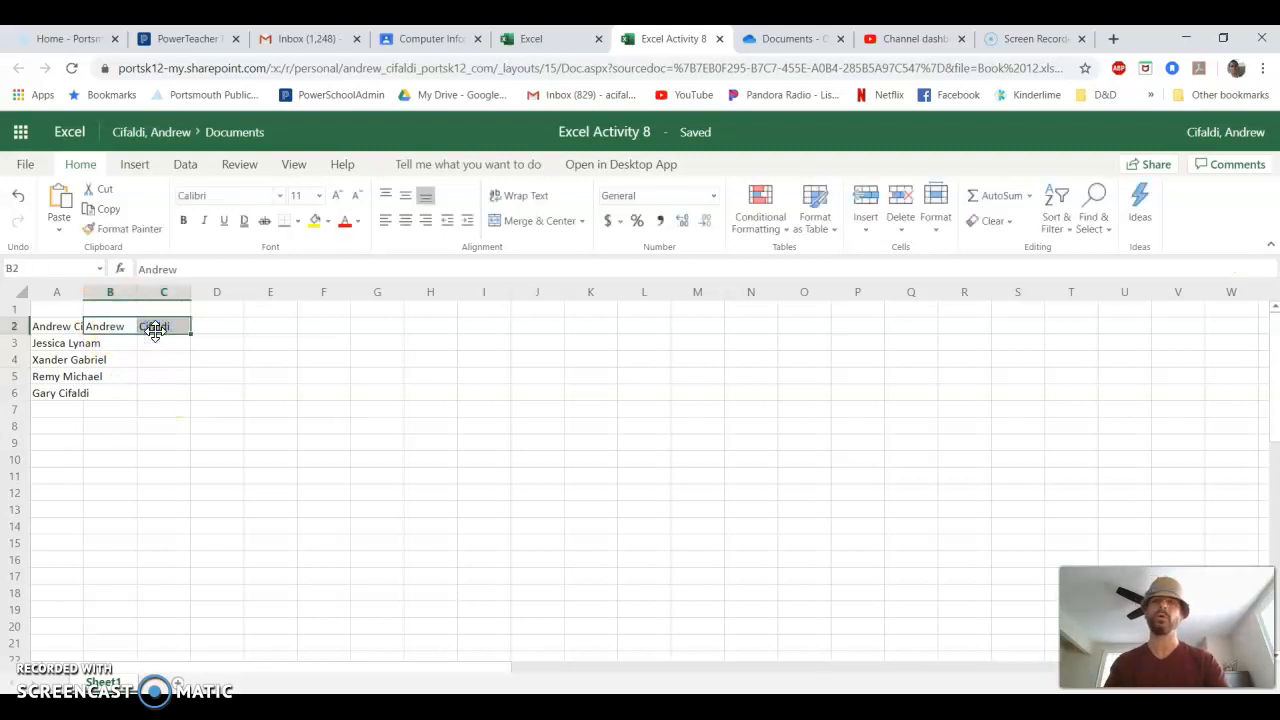
pyautogui.click(65, 328)
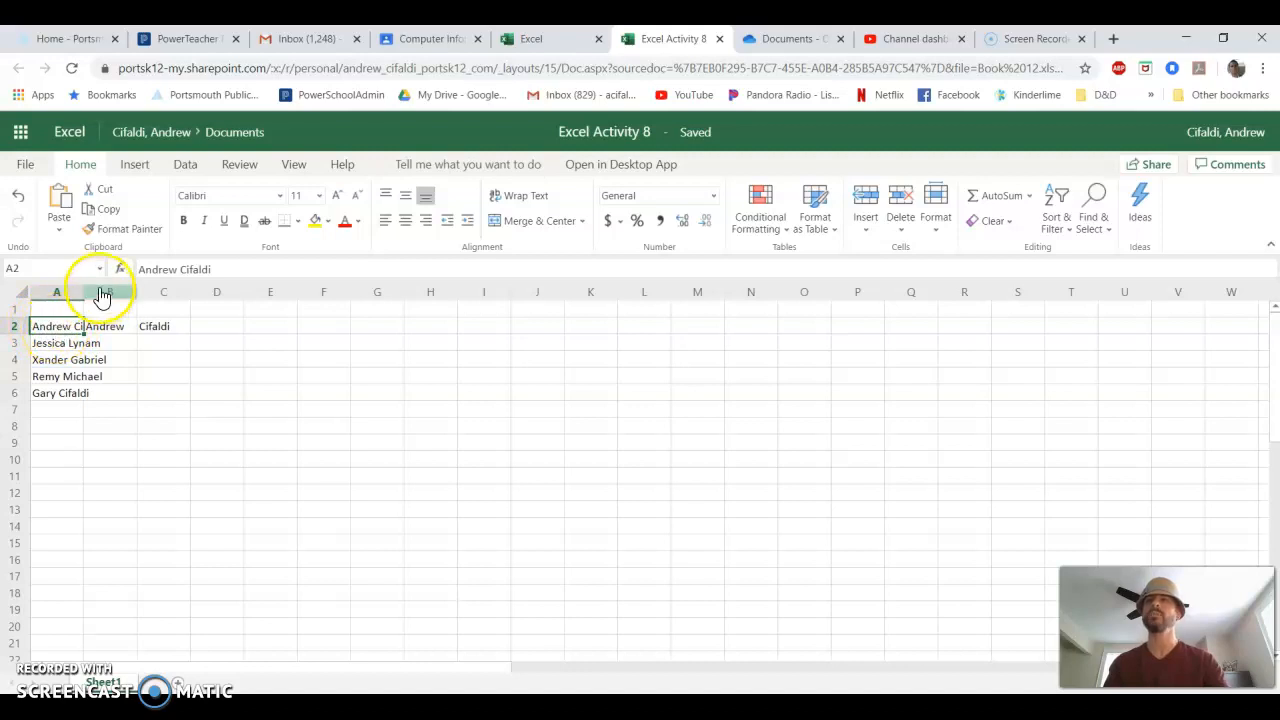
# - Flash Fill the remaining first names down column B, using the example in B2
pyautogui.click(108, 327)
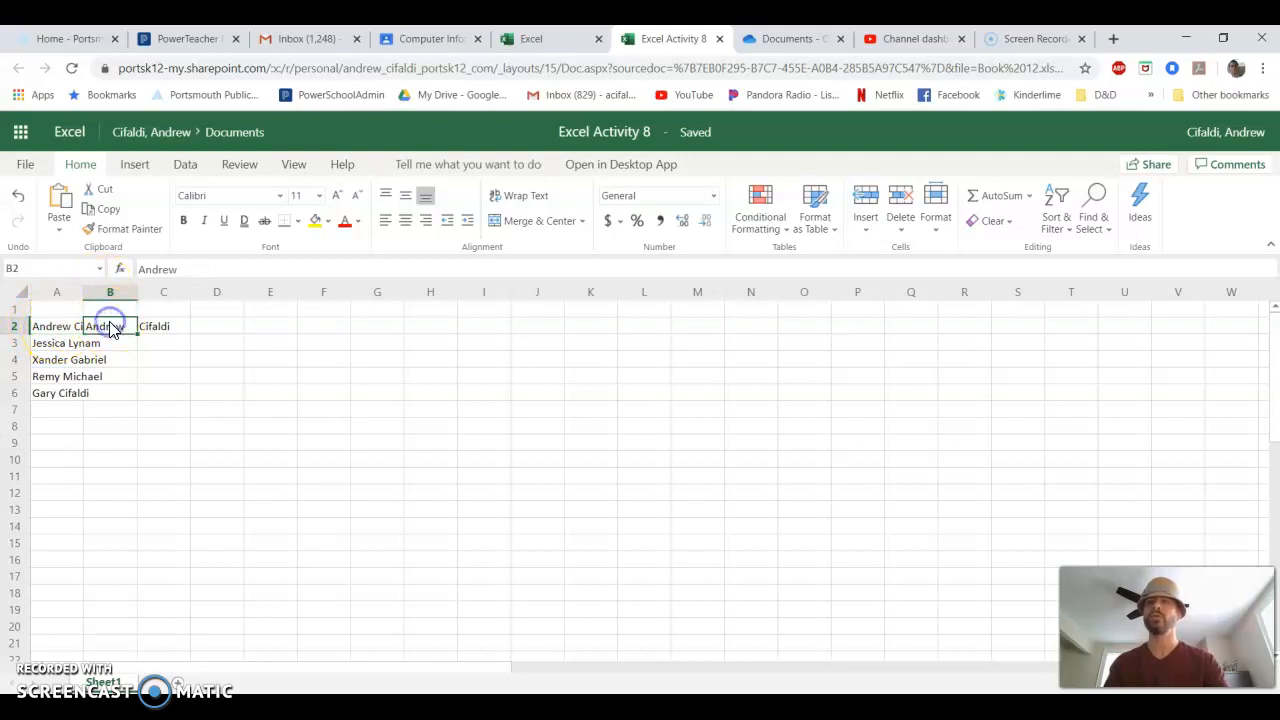
pyautogui.click(165, 326)
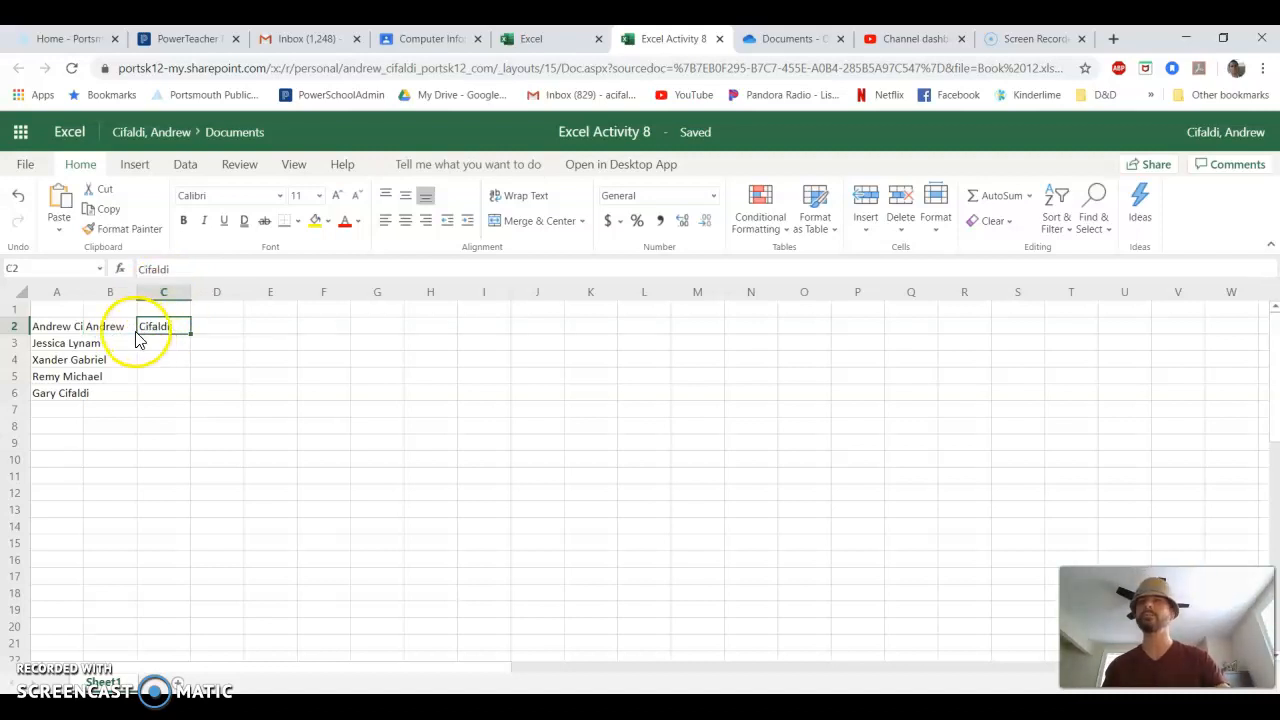
pyautogui.click(112, 328)
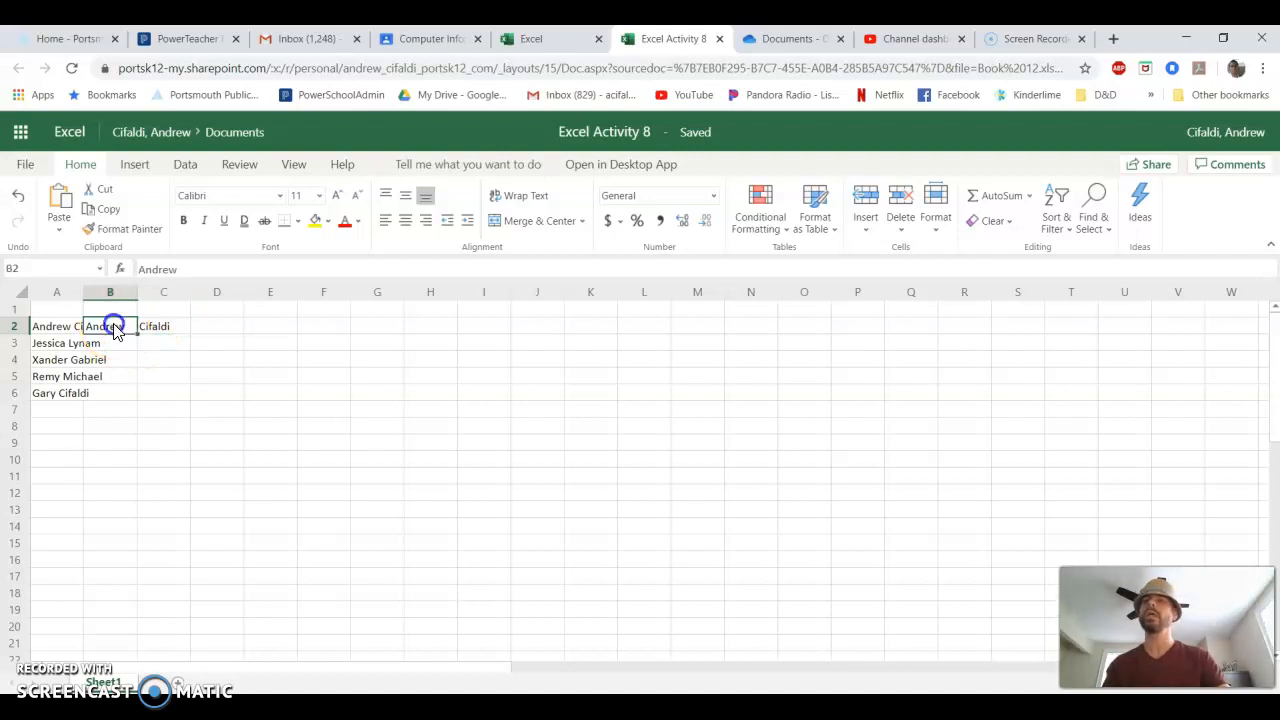
pyautogui.click(186, 168)
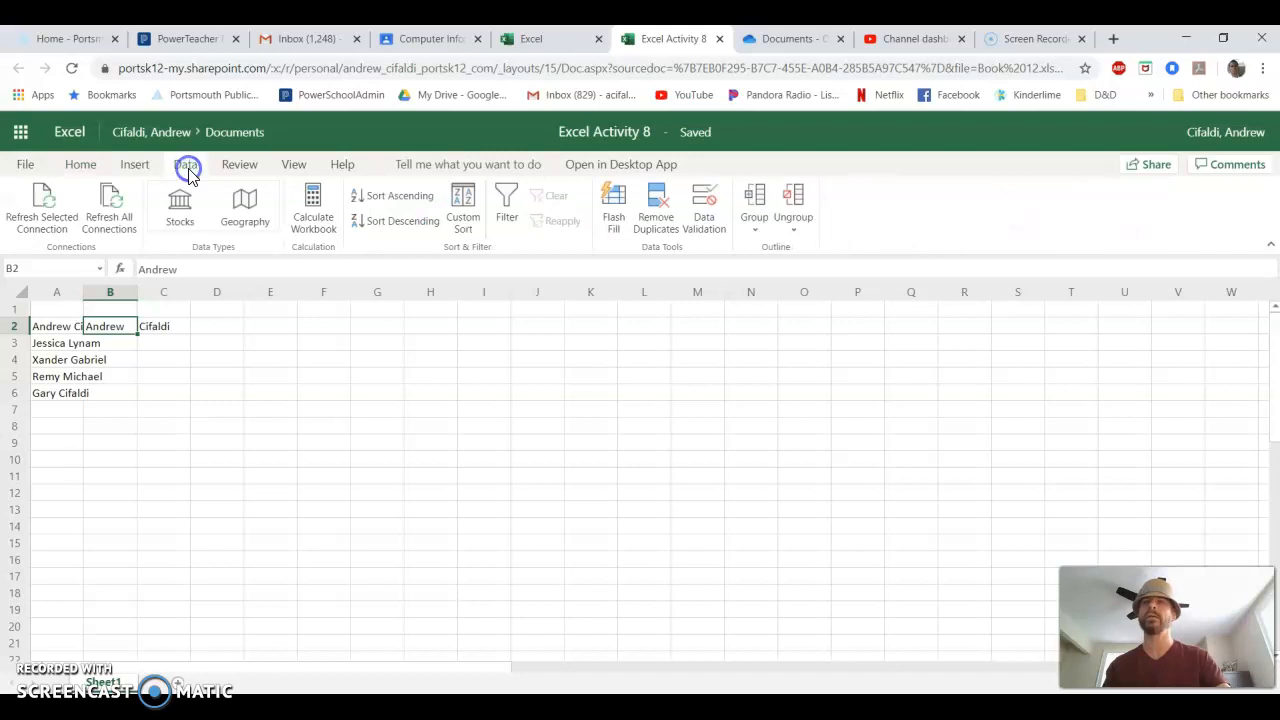
pyautogui.click(612, 220)
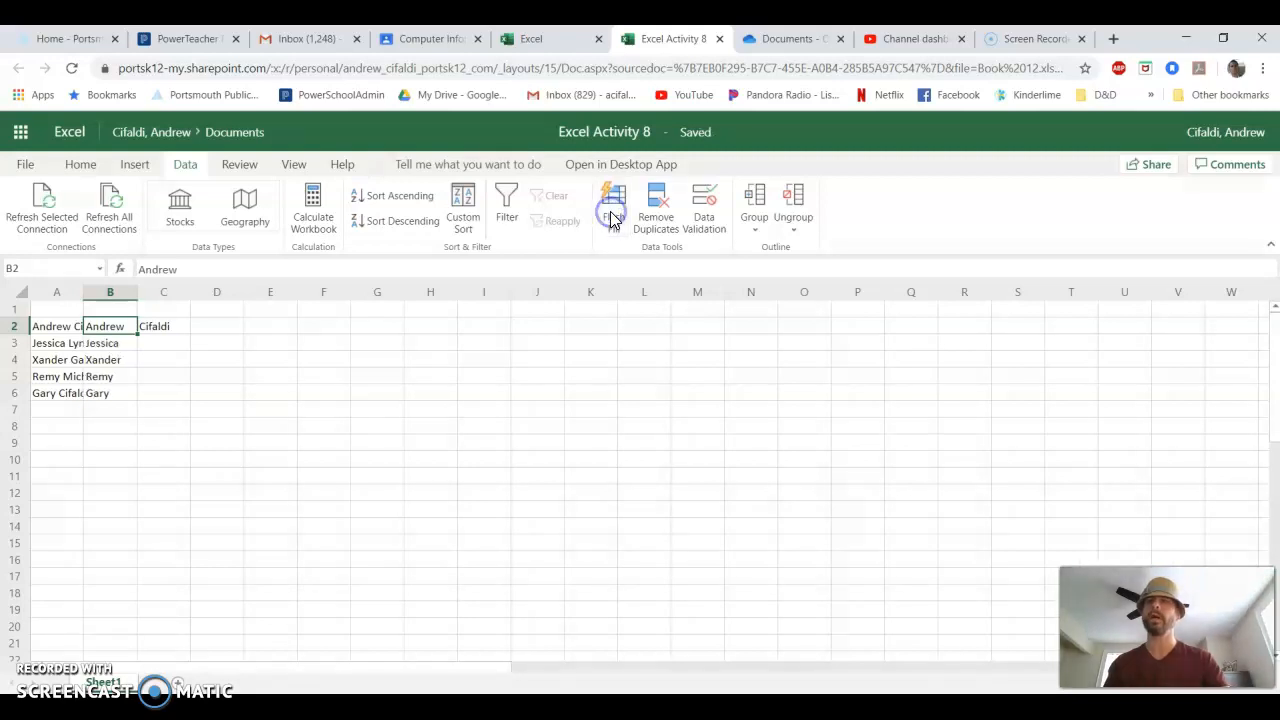
pyautogui.click(107, 343)
pyautogui.moveTo(107, 343); pyautogui.dragTo(115, 387)
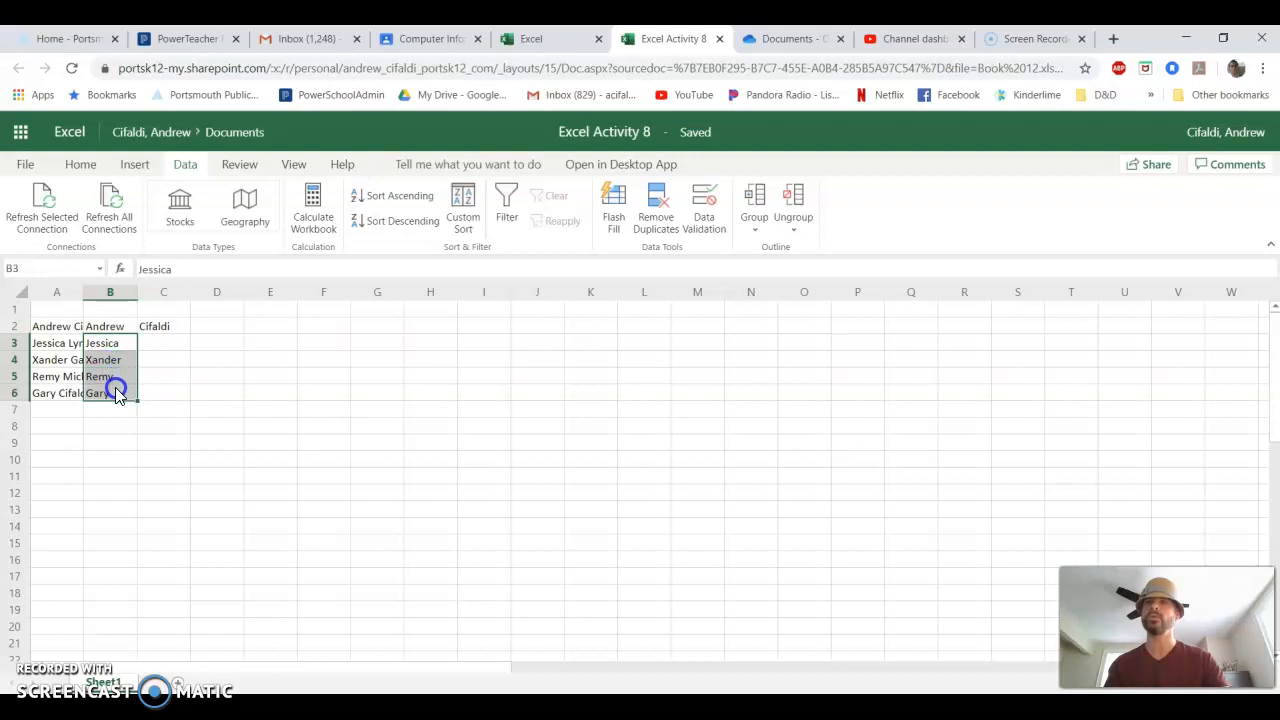
# - Flash Fill the remaining last names down column C from the example in C2, and compare B2:C6 with the full names in column A
pyautogui.click(165, 330)
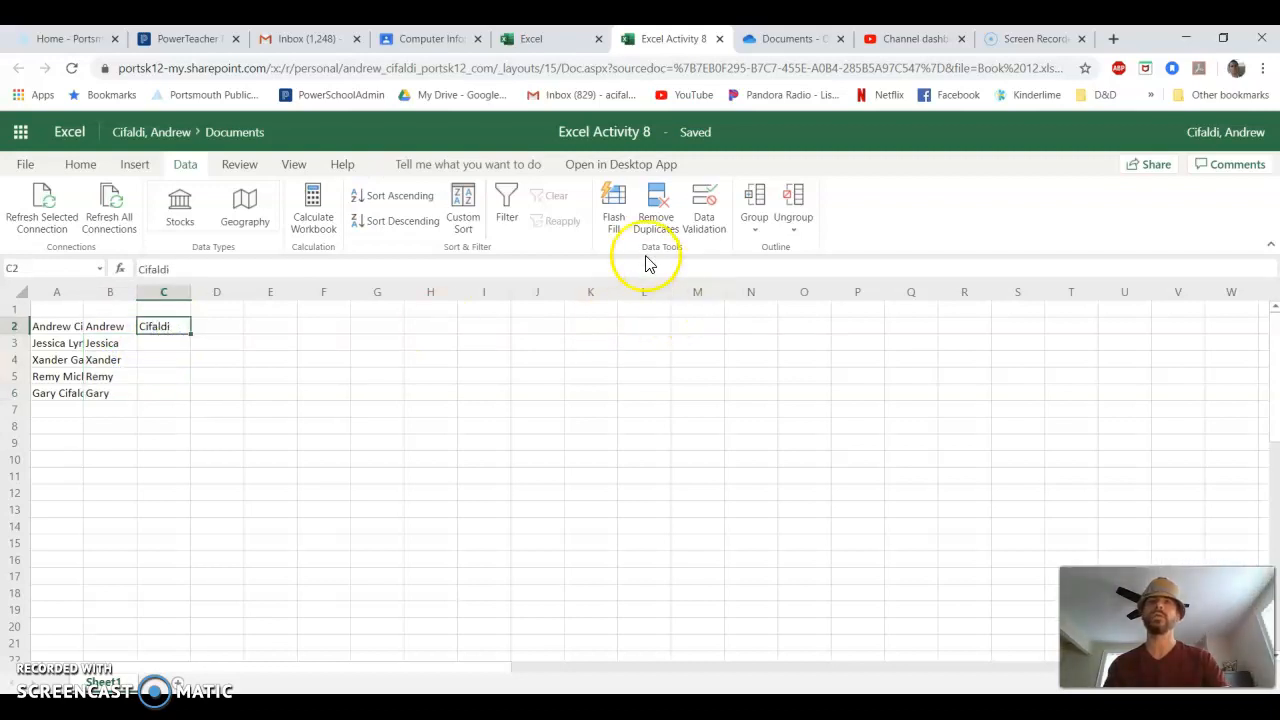
pyautogui.click(625, 214)
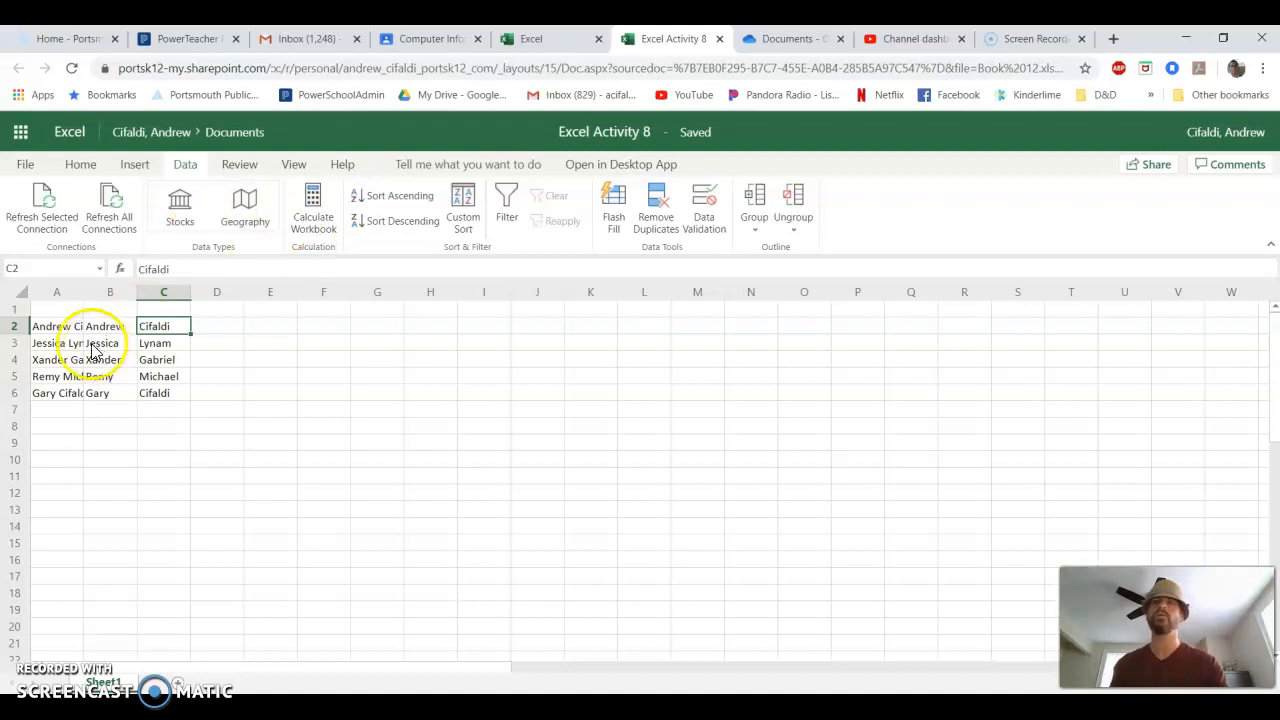
pyautogui.click(64, 330)
pyautogui.moveTo(64, 330); pyautogui.dragTo(51, 385)
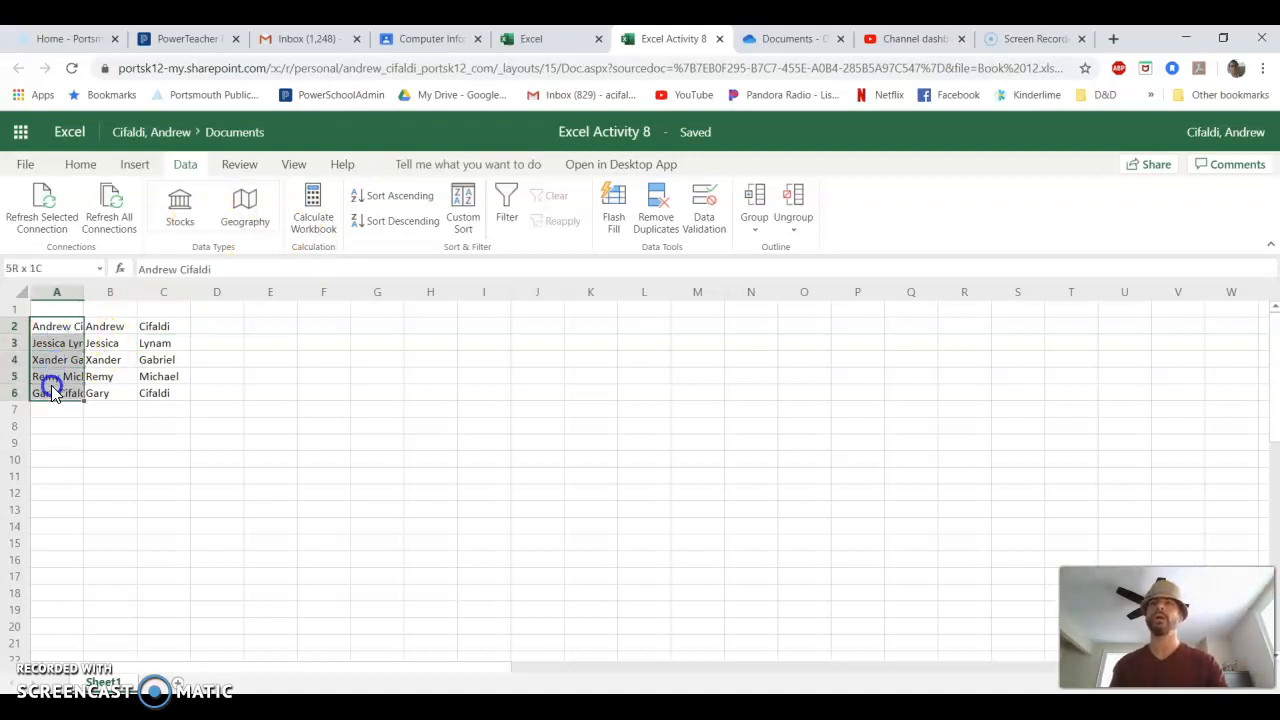
pyautogui.moveTo(105, 326); pyautogui.dragTo(160, 393)
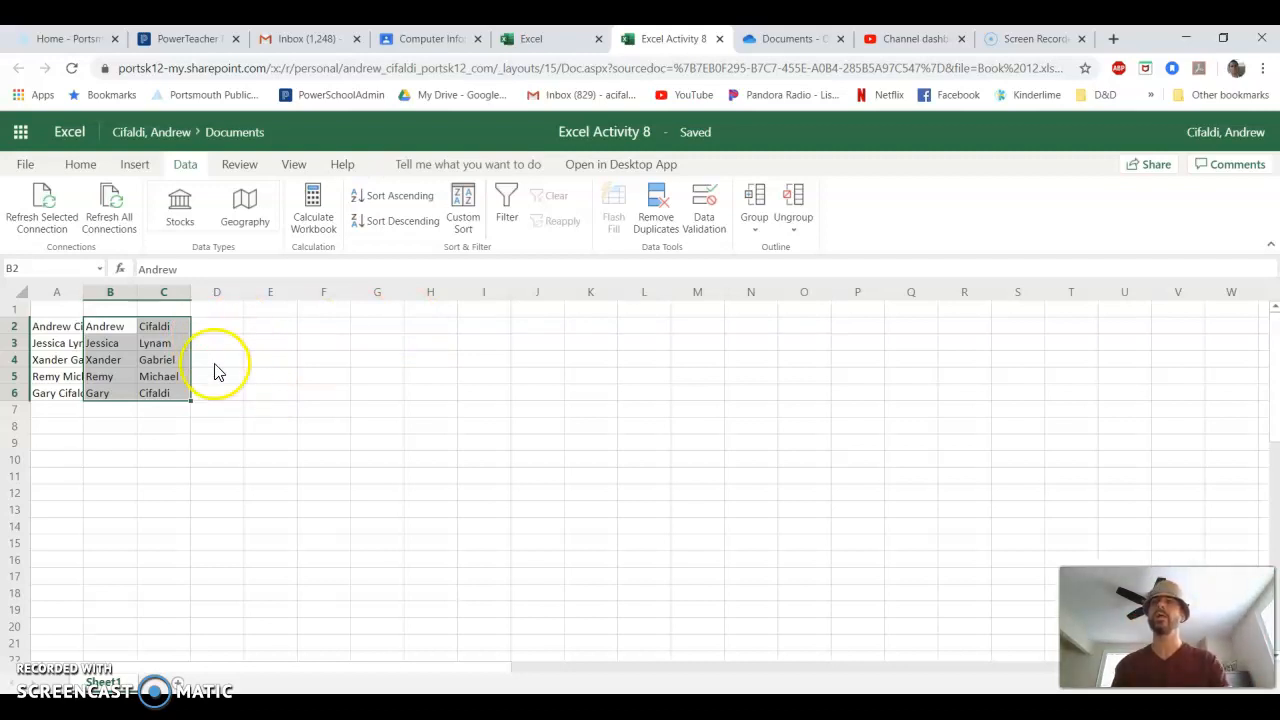
pyautogui.moveTo(109, 326); pyautogui.dragTo(147, 398)
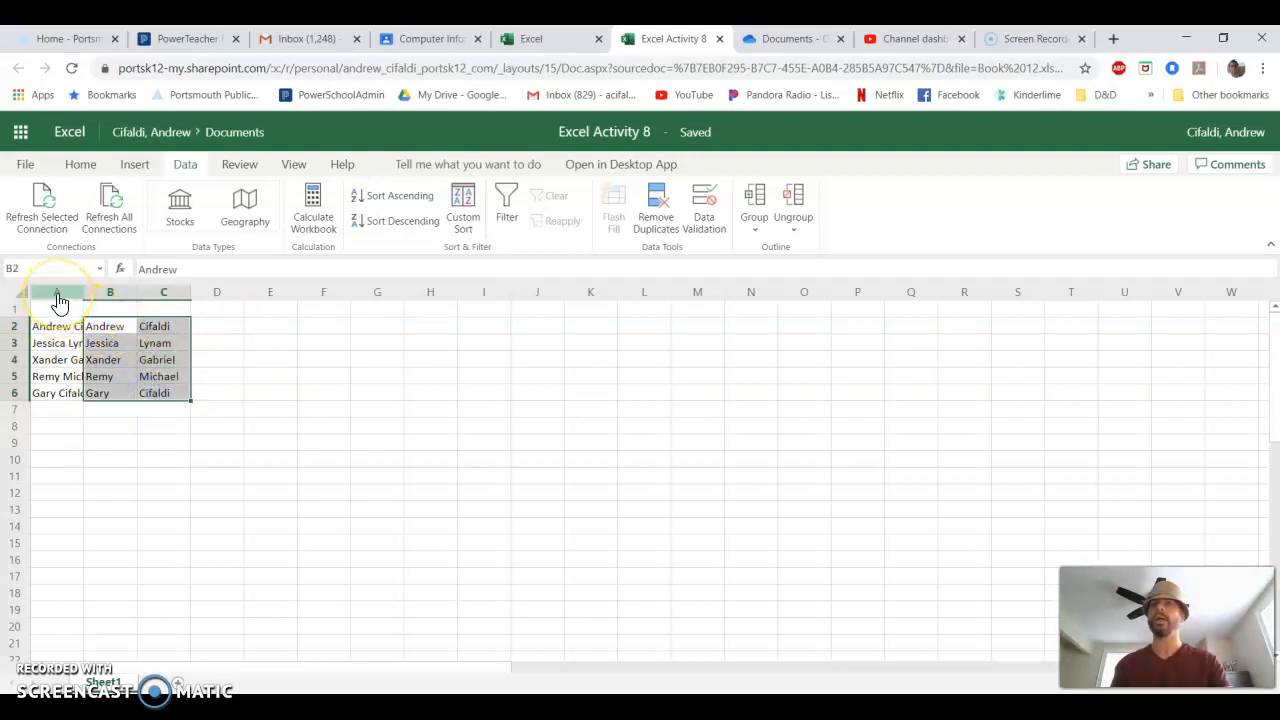
# - Delete column A, which holds the full names, and check the separated first and last names
pyautogui.click(58, 292)
pyautogui.rightClick(60, 292)
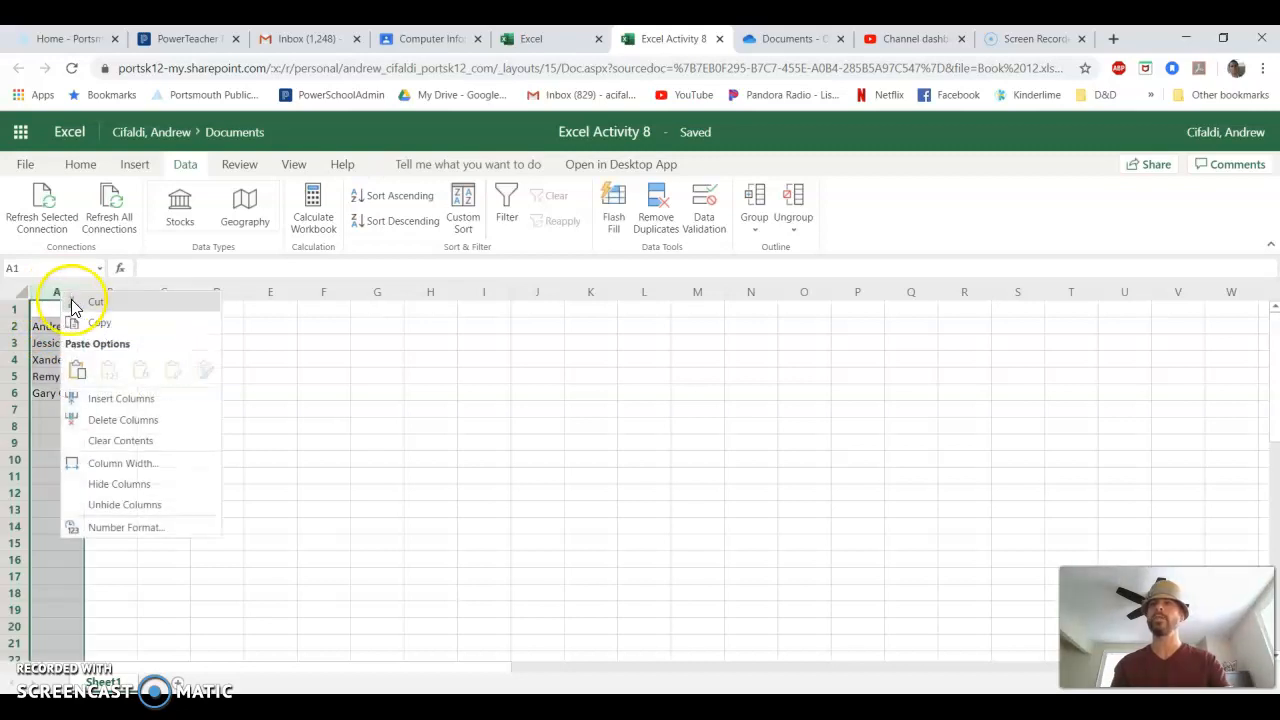
pyautogui.click(100, 420)
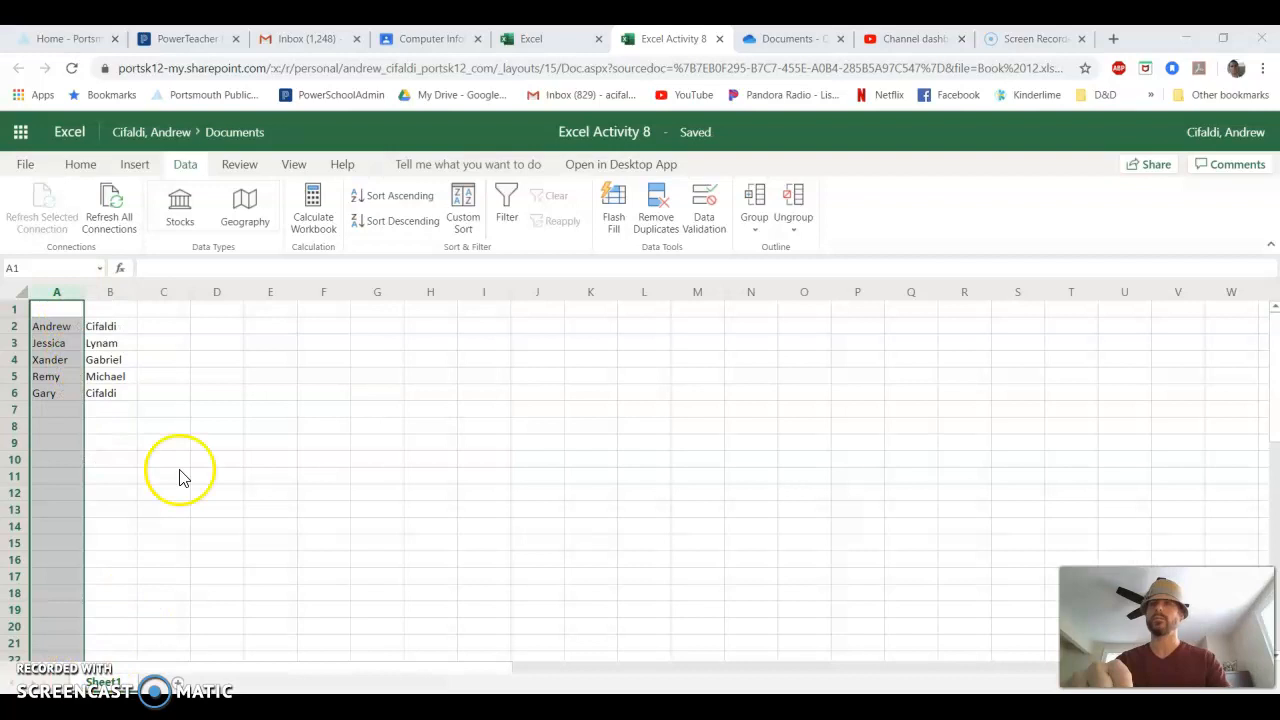
pyautogui.click(61, 330)
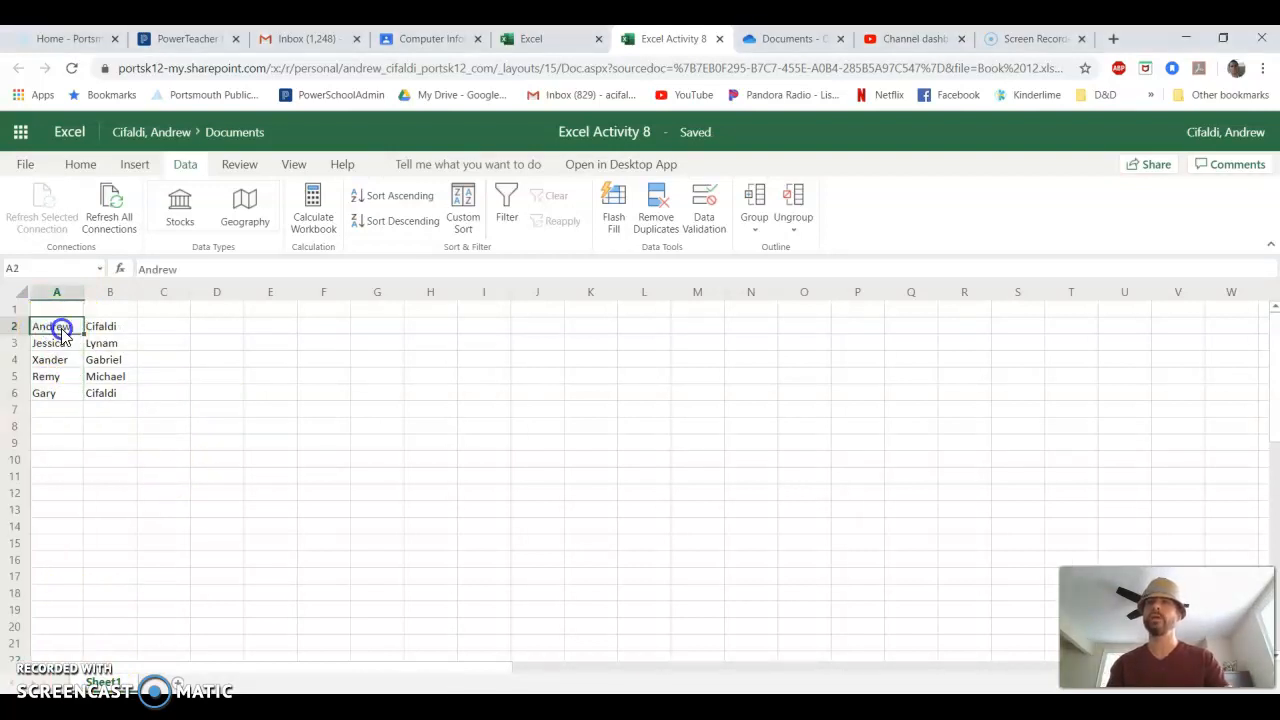
pyautogui.moveTo(61, 333); pyautogui.dragTo(114, 397)
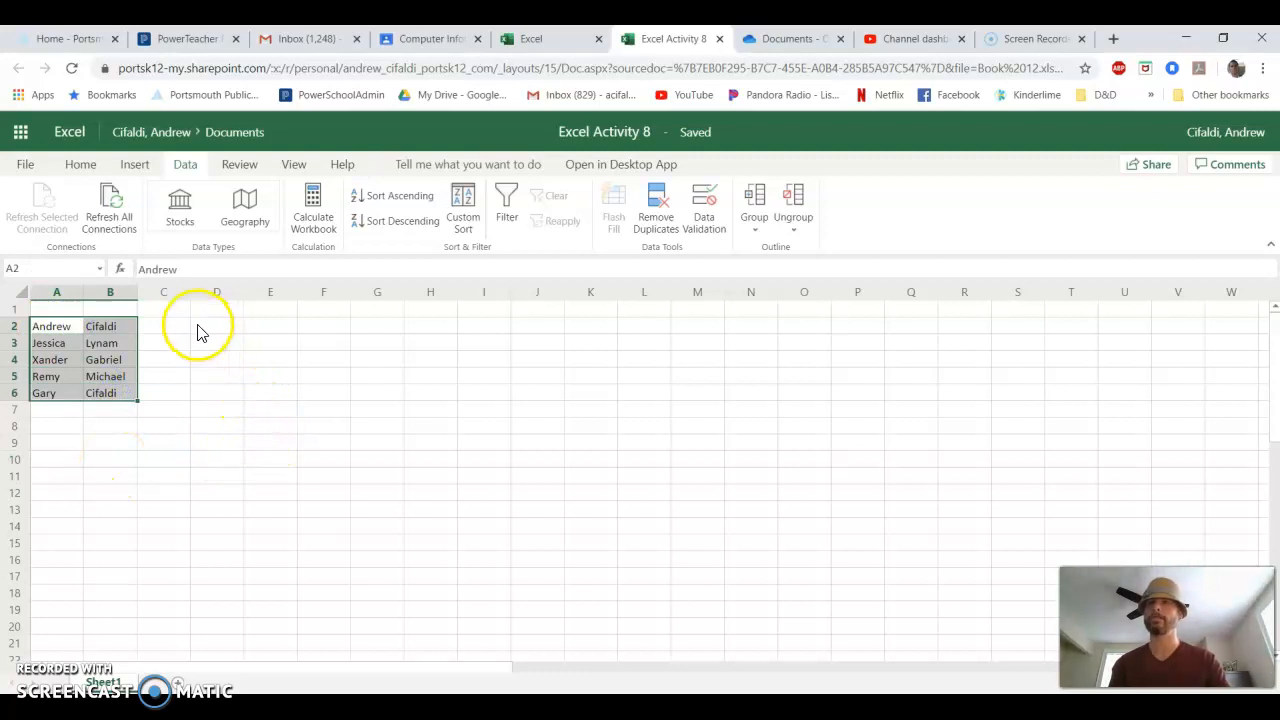
# - Enter the headings Work Hours, Rate of Pay, Gross Pay, Taxes and Net Pay in cells C1 to G1
pyautogui.click(165, 309)
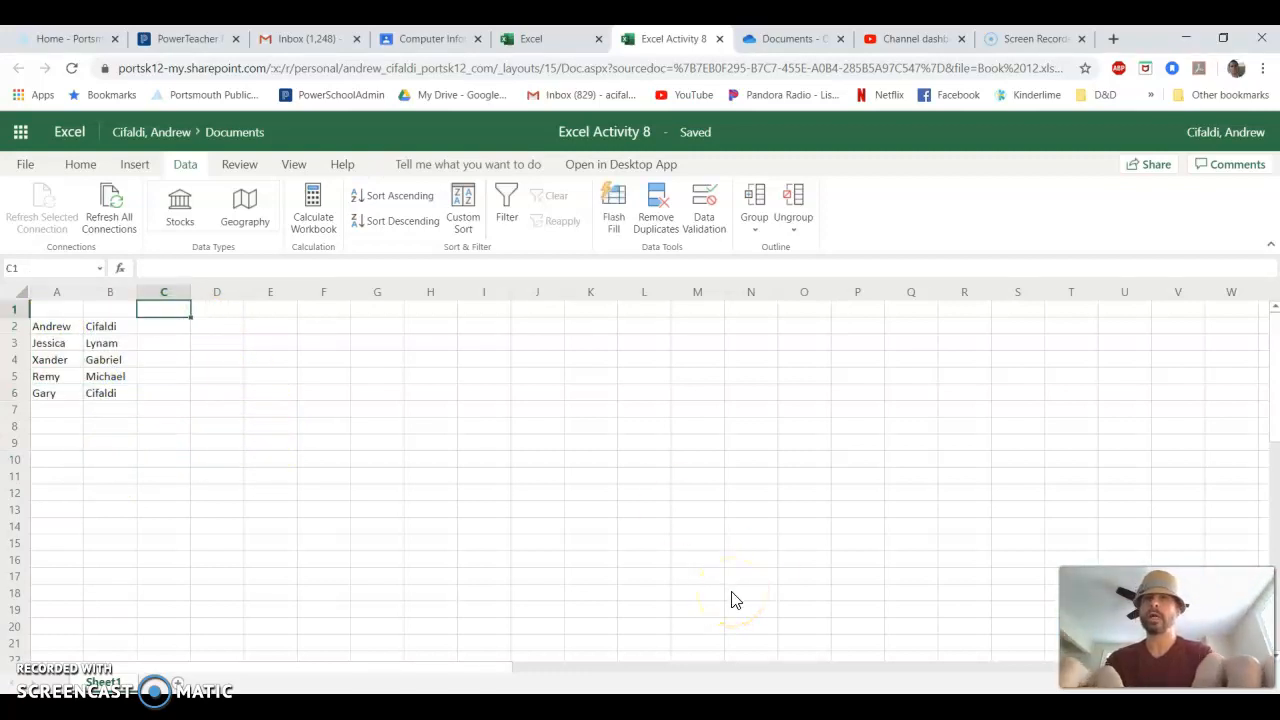
pyautogui.write('Work Hours')
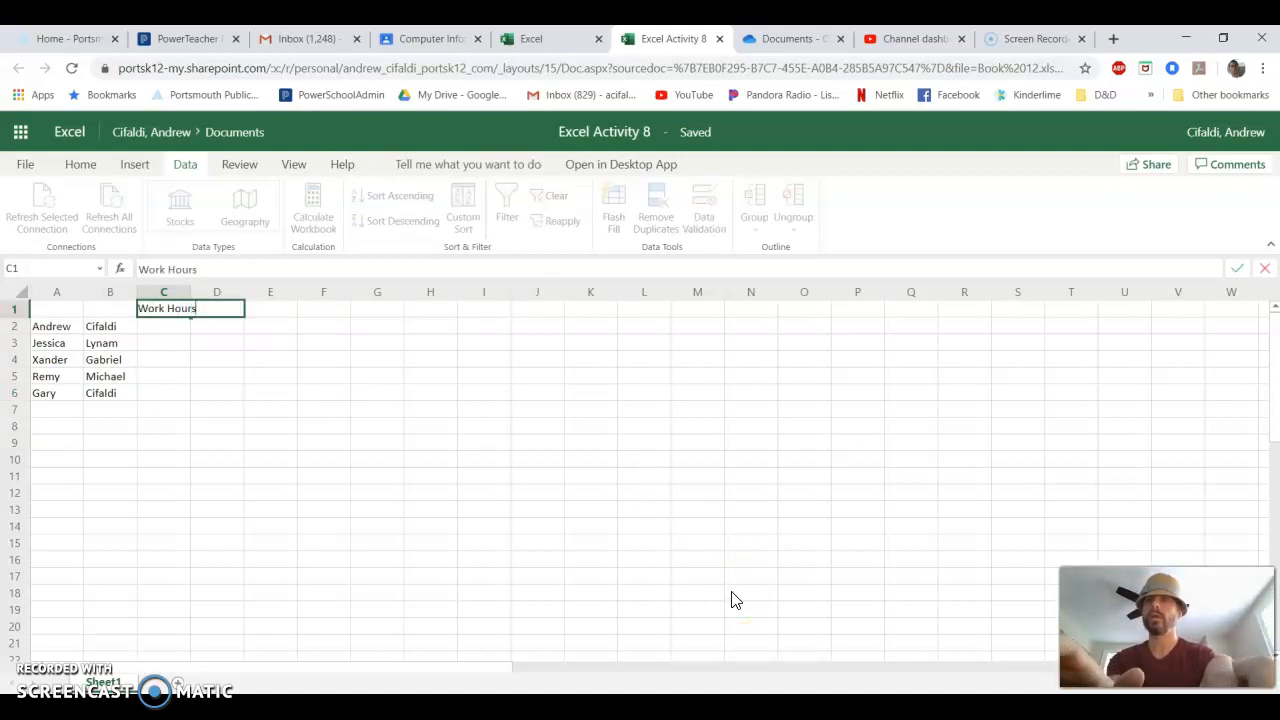
pyautogui.press('Tab')
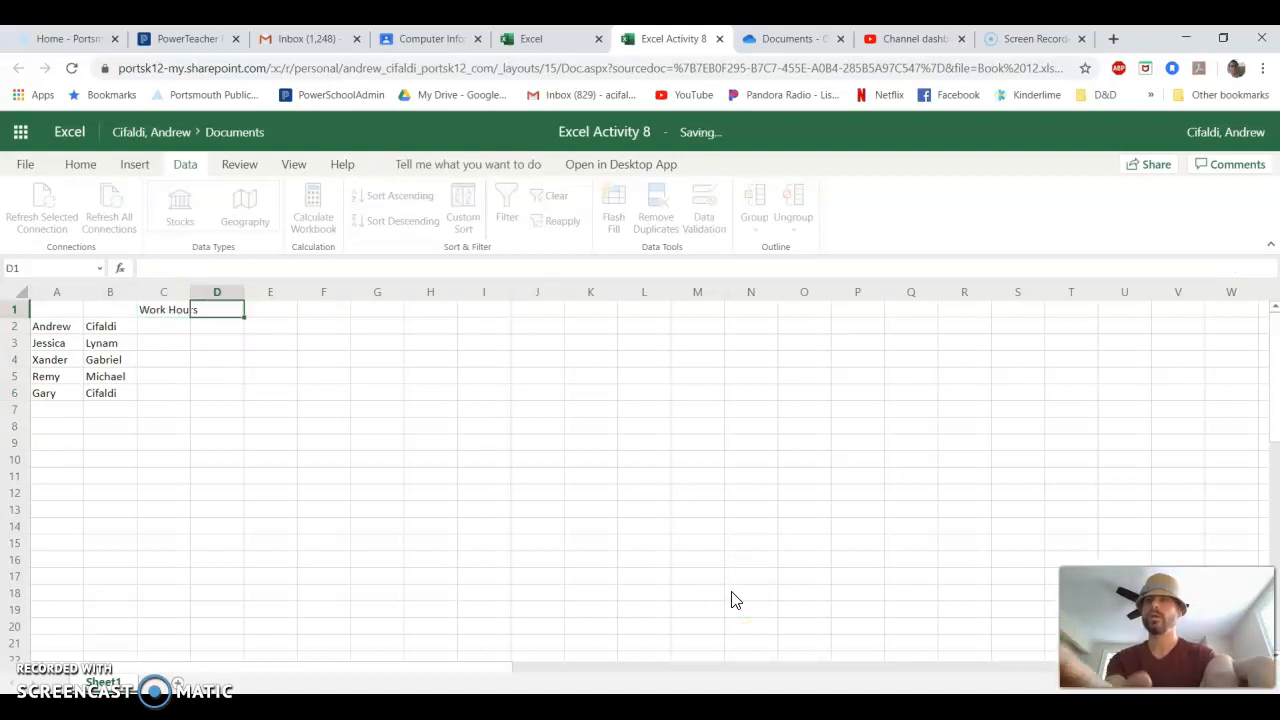
pyautogui.write('Rate of Pay')
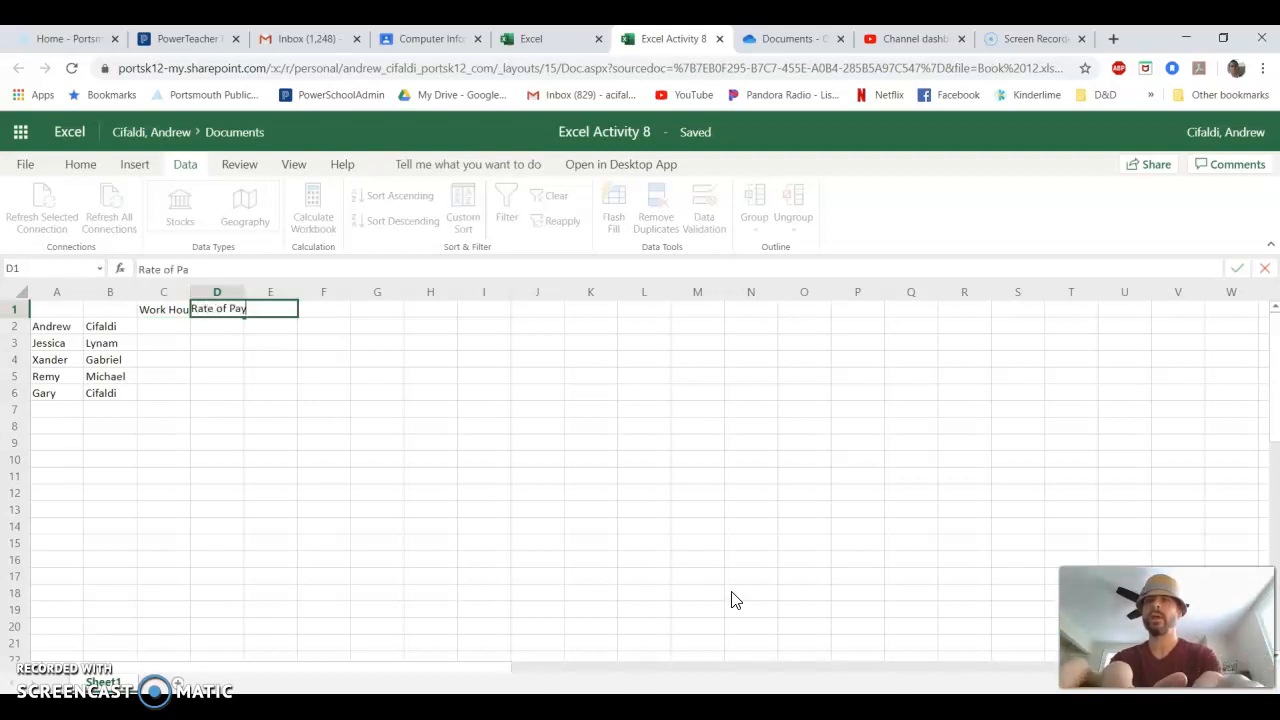
pyautogui.press('Tab')
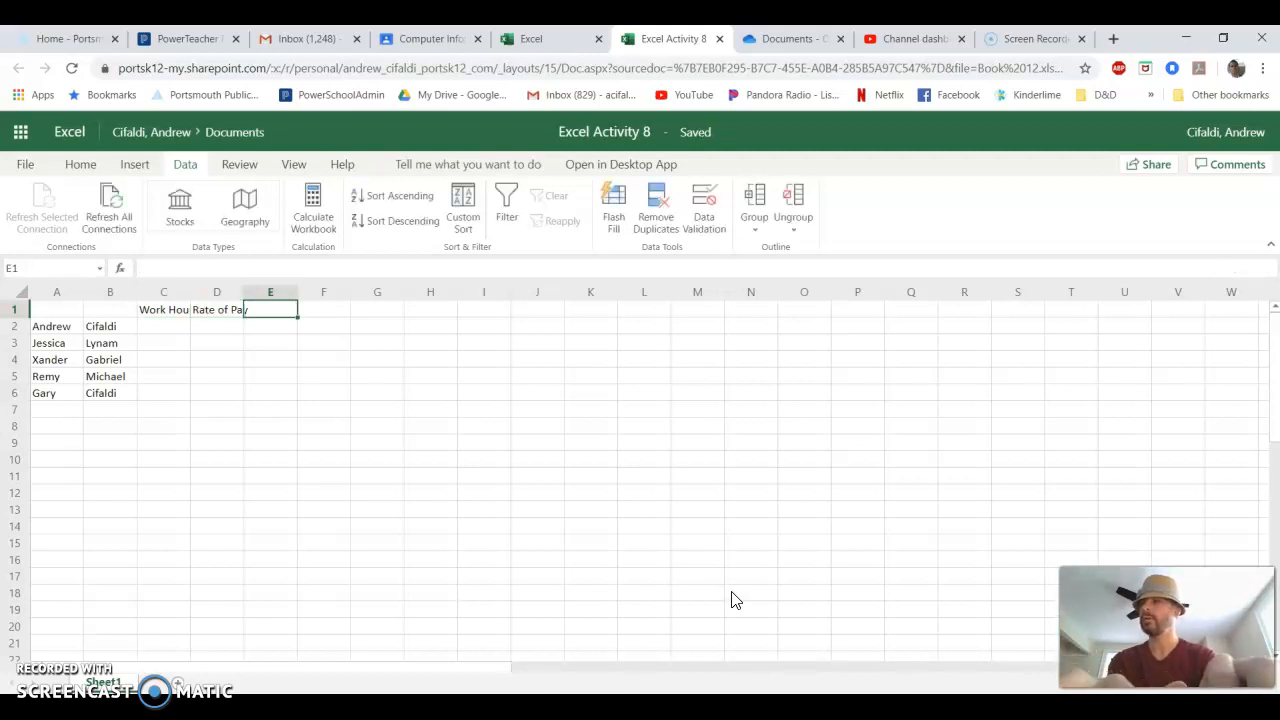
pyautogui.write('Gross Pay')
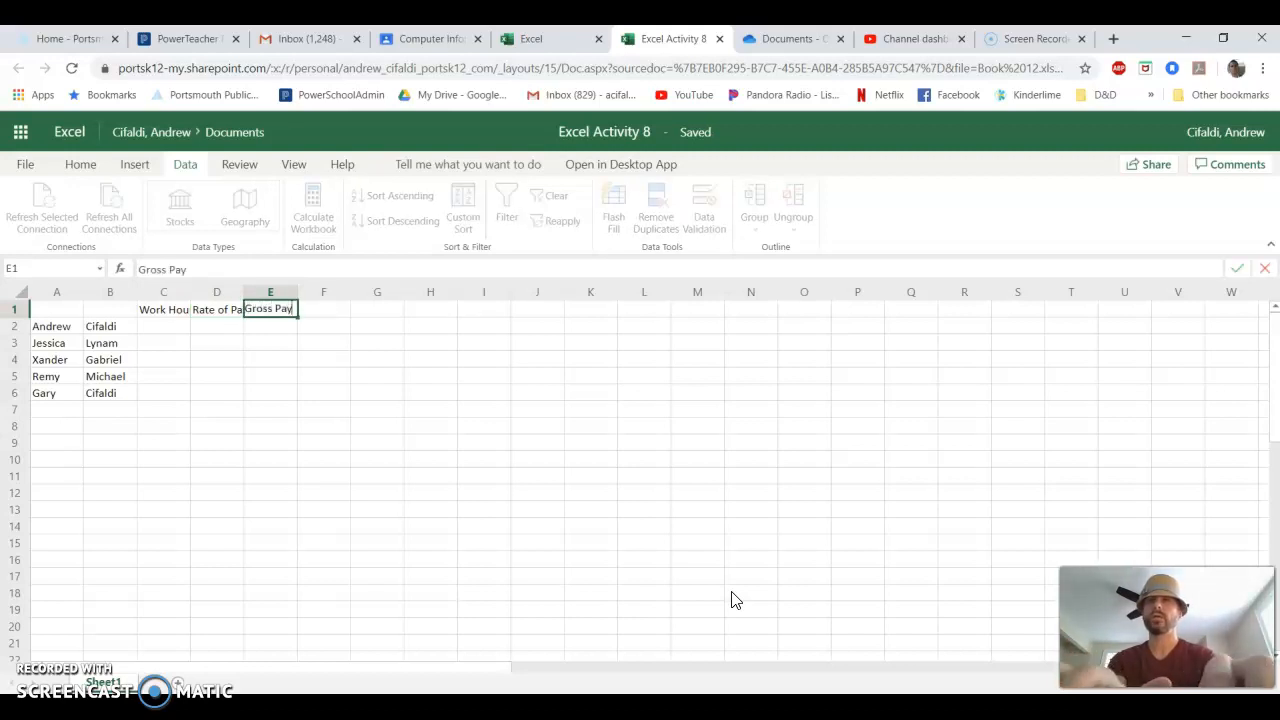
pyautogui.press('Tab')
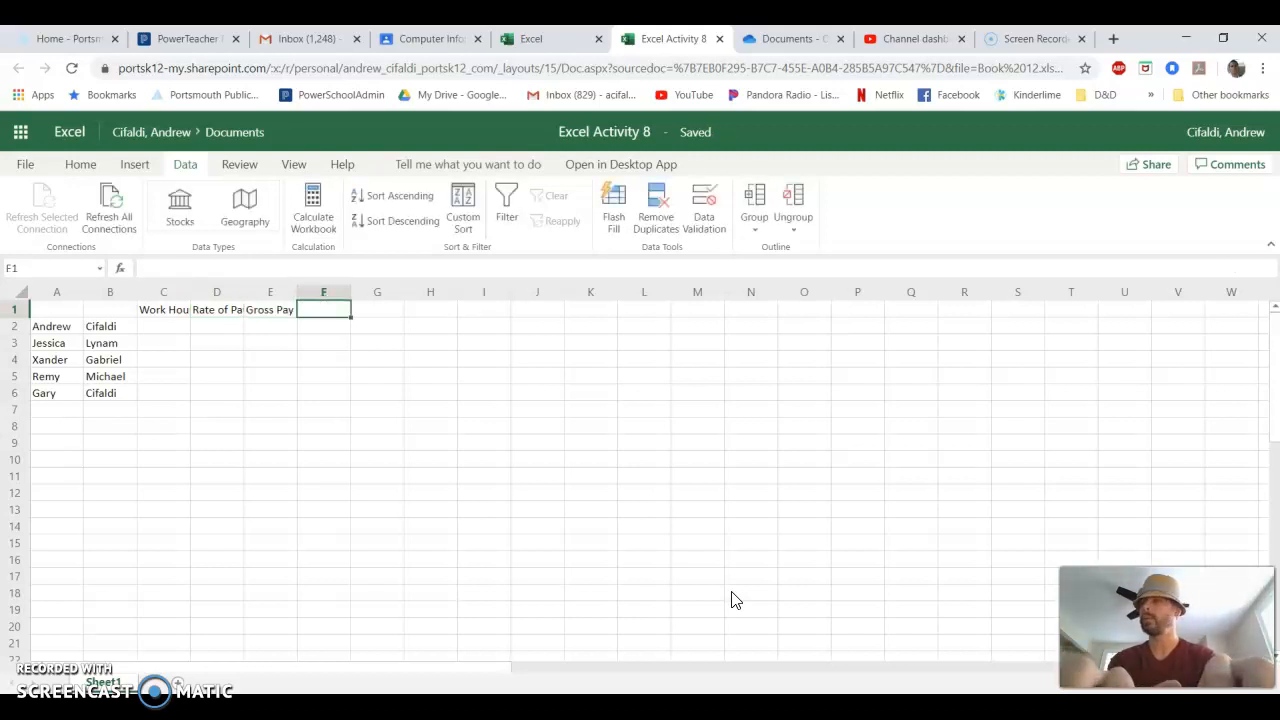
pyautogui.write('Taxes')
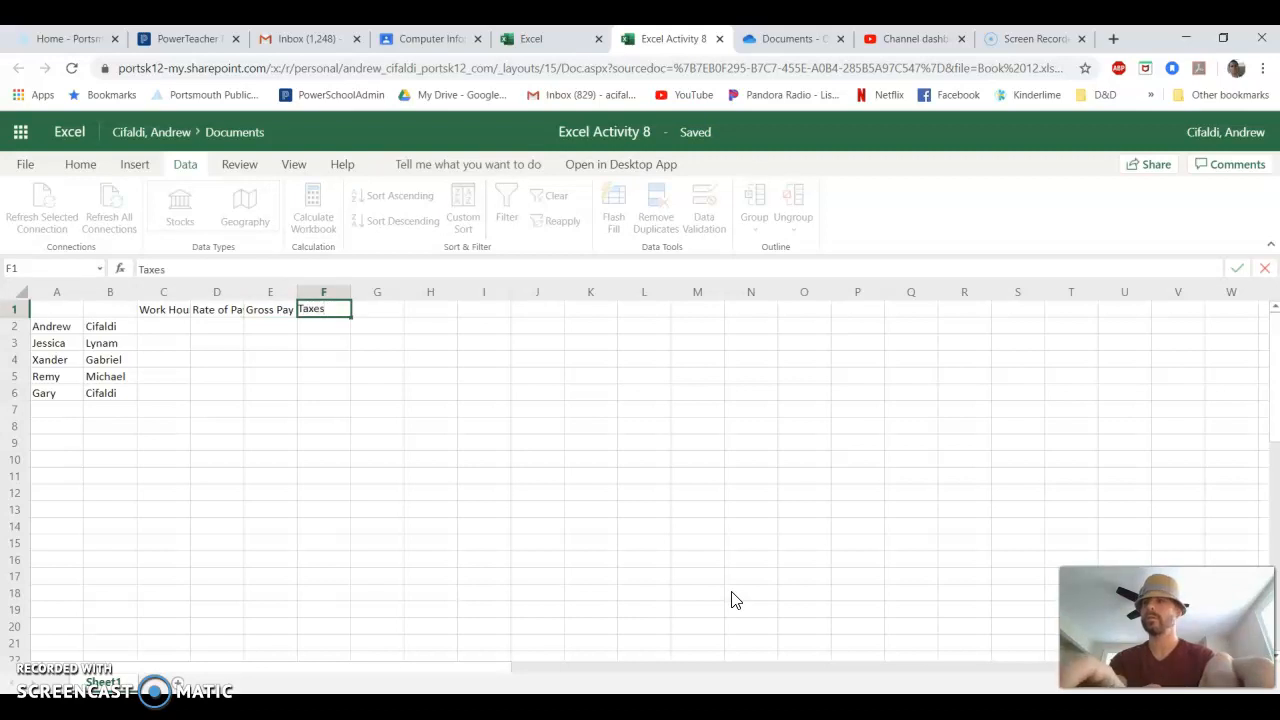
pyautogui.press('Tab')
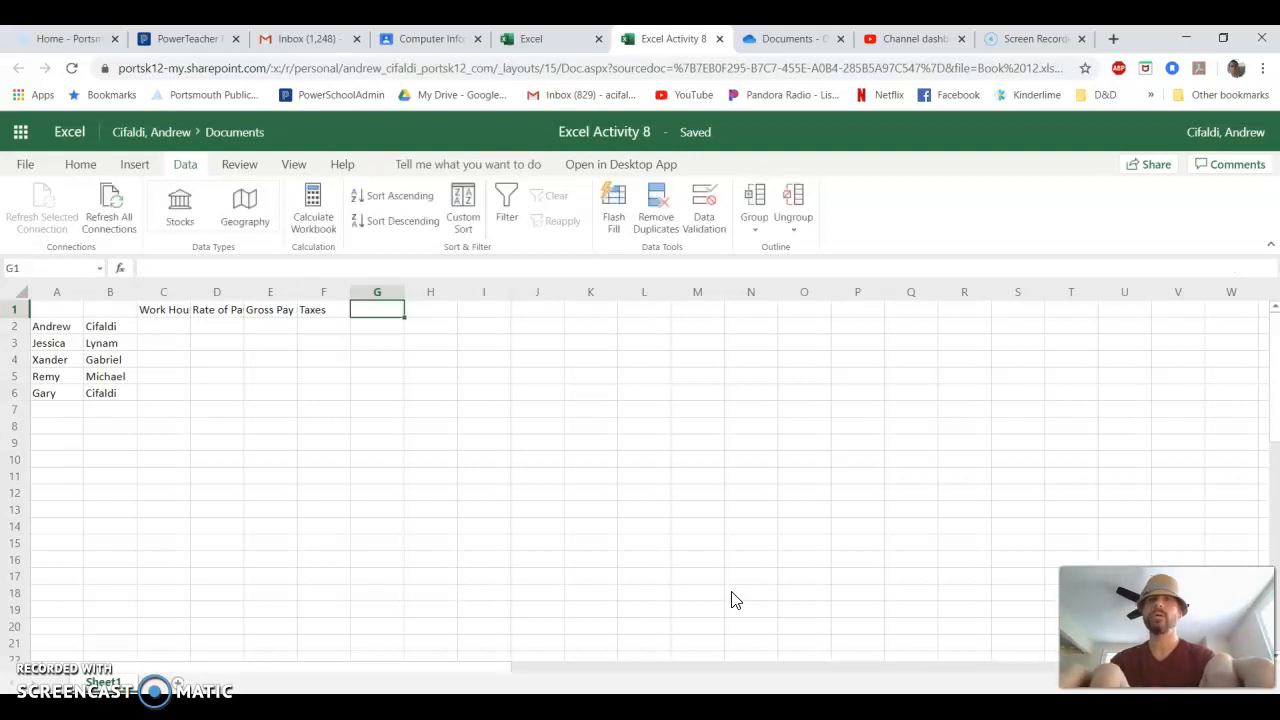
pyautogui.write('Net Pay')
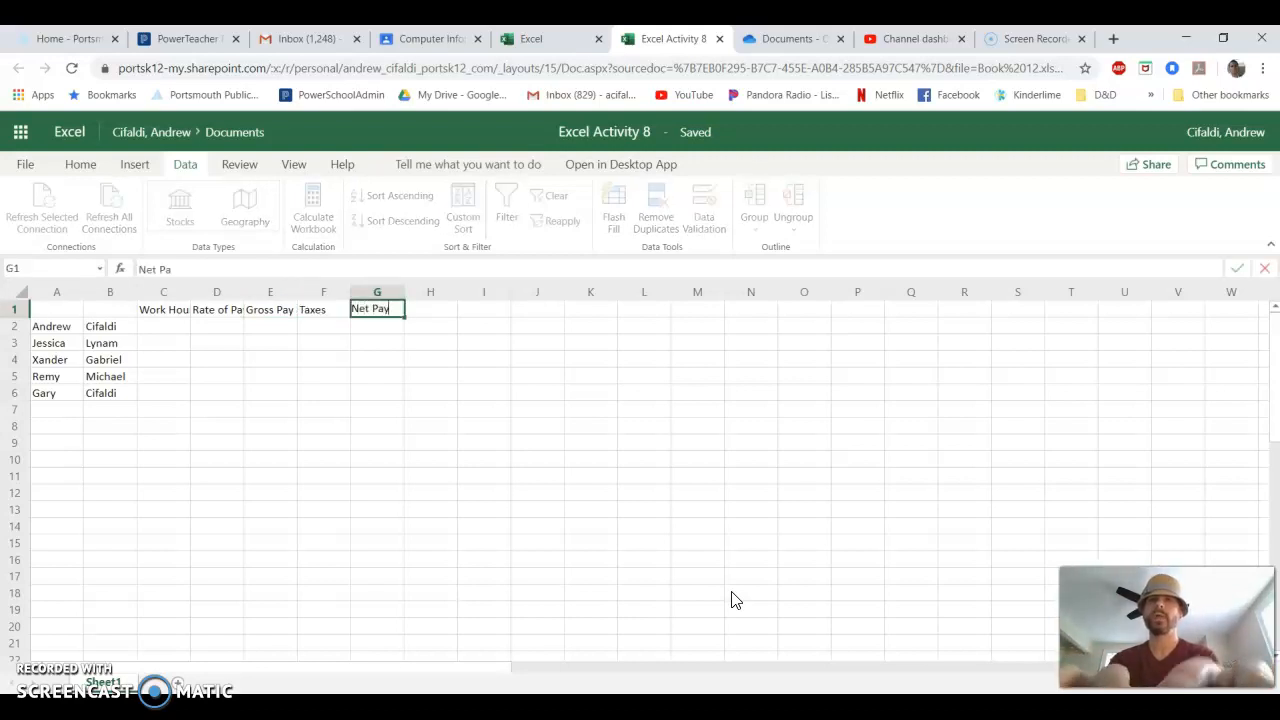
pyautogui.press('Return')
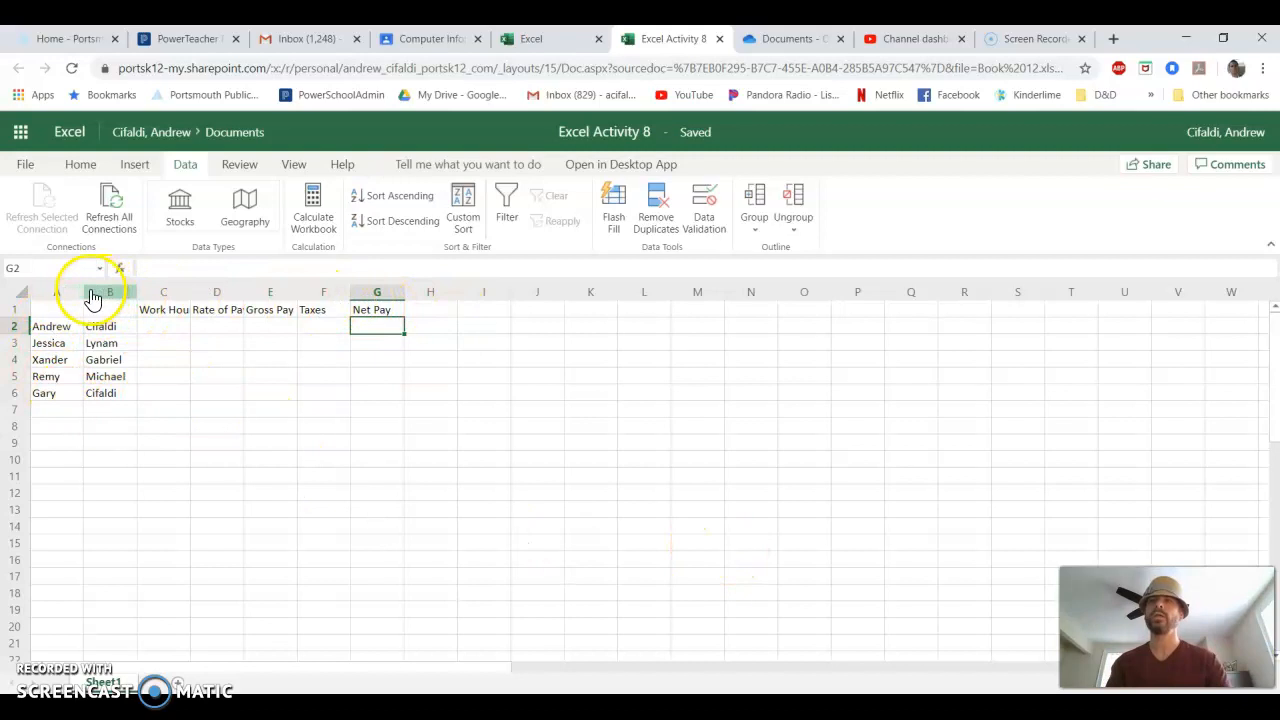
# - Adjust the widths of columns A to G to fit the names and headings, and review the table A1:G6
pyautogui.moveTo(84, 287); pyautogui.dragTo(143, 291)
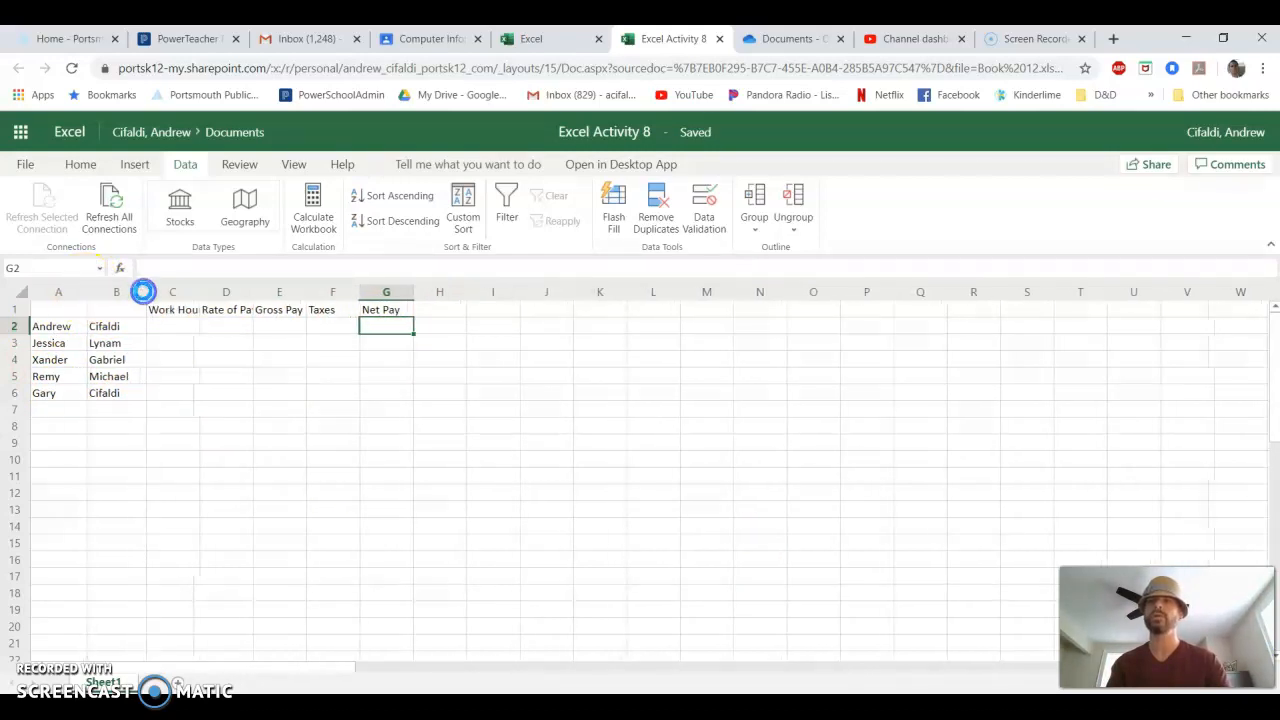
pyautogui.moveTo(200, 289); pyautogui.dragTo(440, 288)
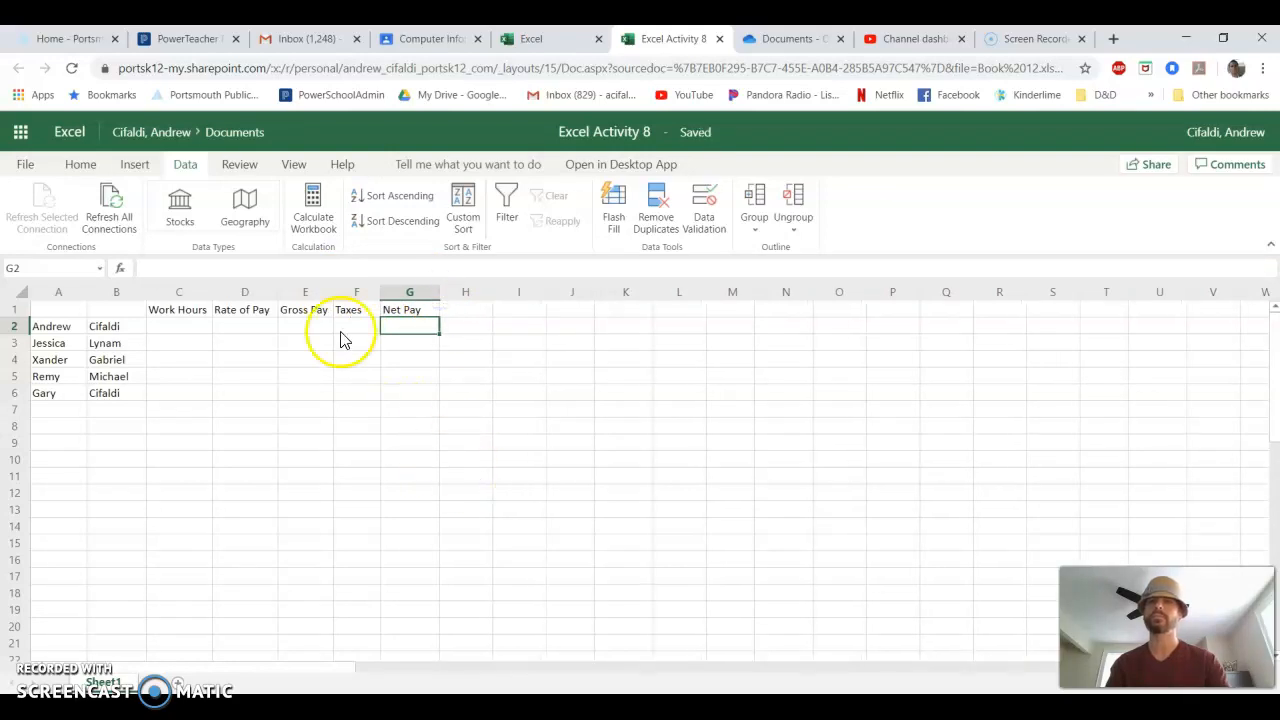
pyautogui.moveTo(58, 310); pyautogui.dragTo(397, 395)
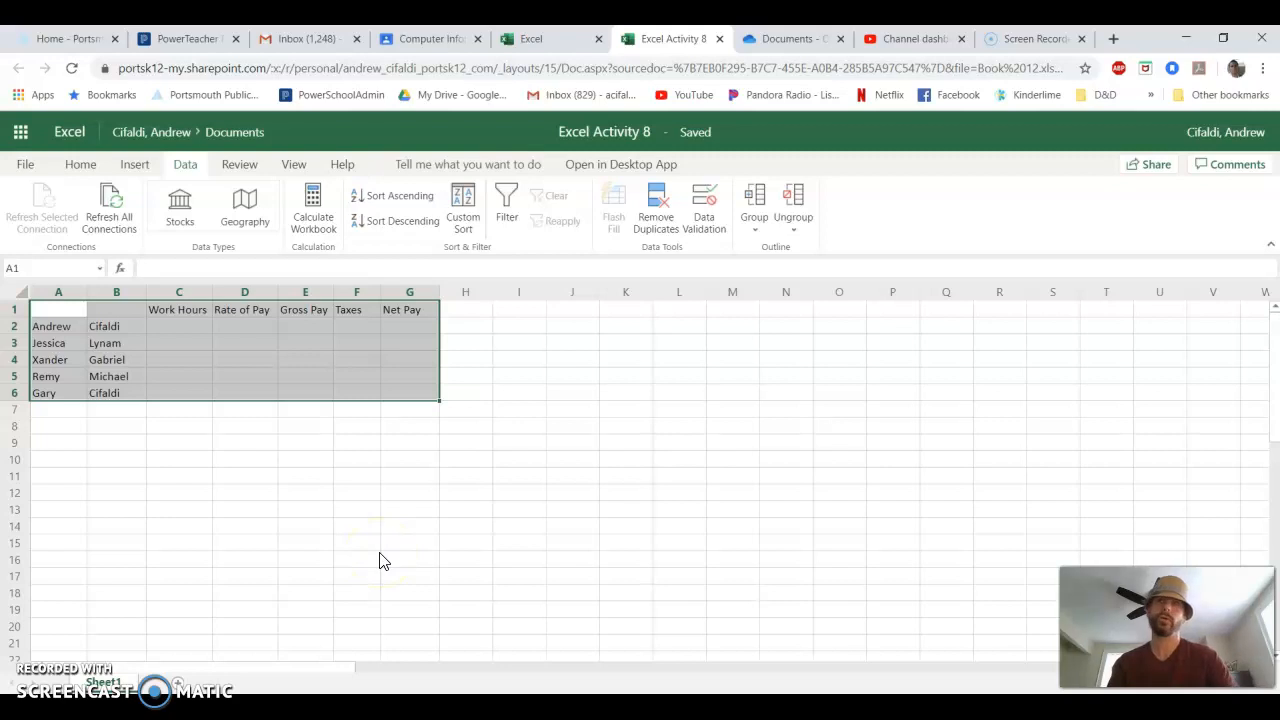
pyautogui.click(378, 527)
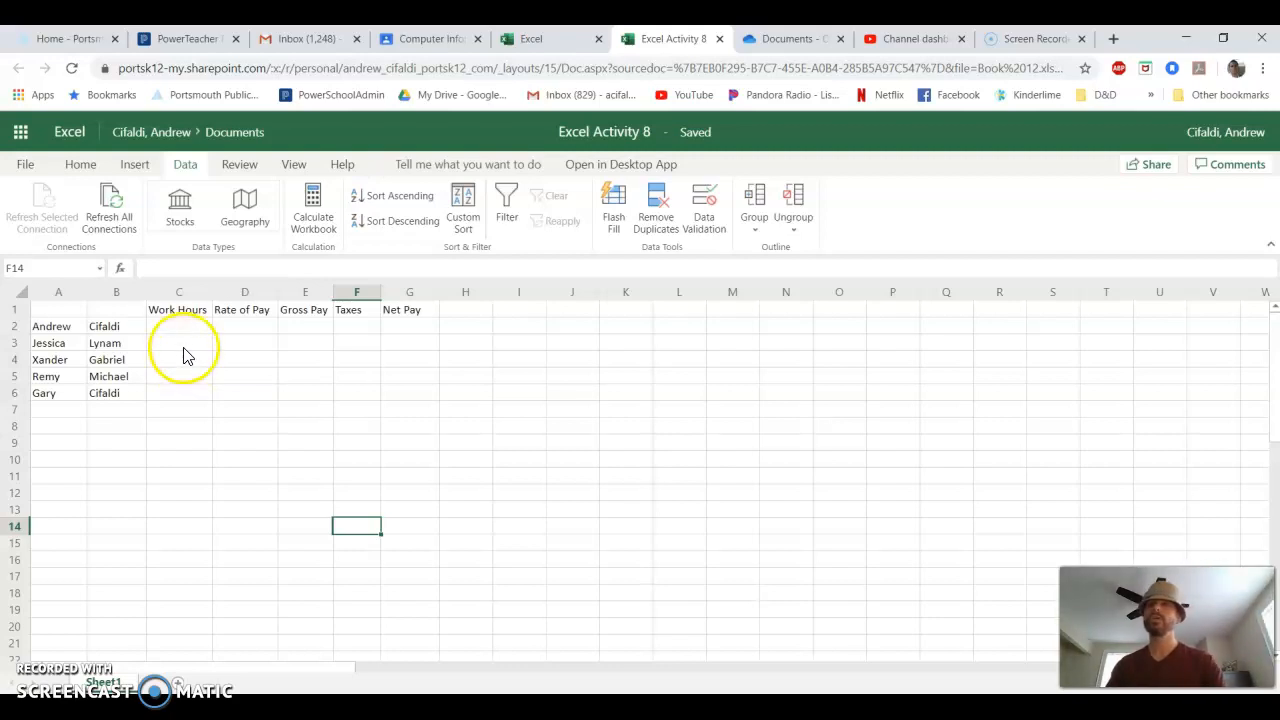
# - Enter the work hours 45, 50, 20, 25 and 35 in cells C2 to C6
pyautogui.click(177, 330)
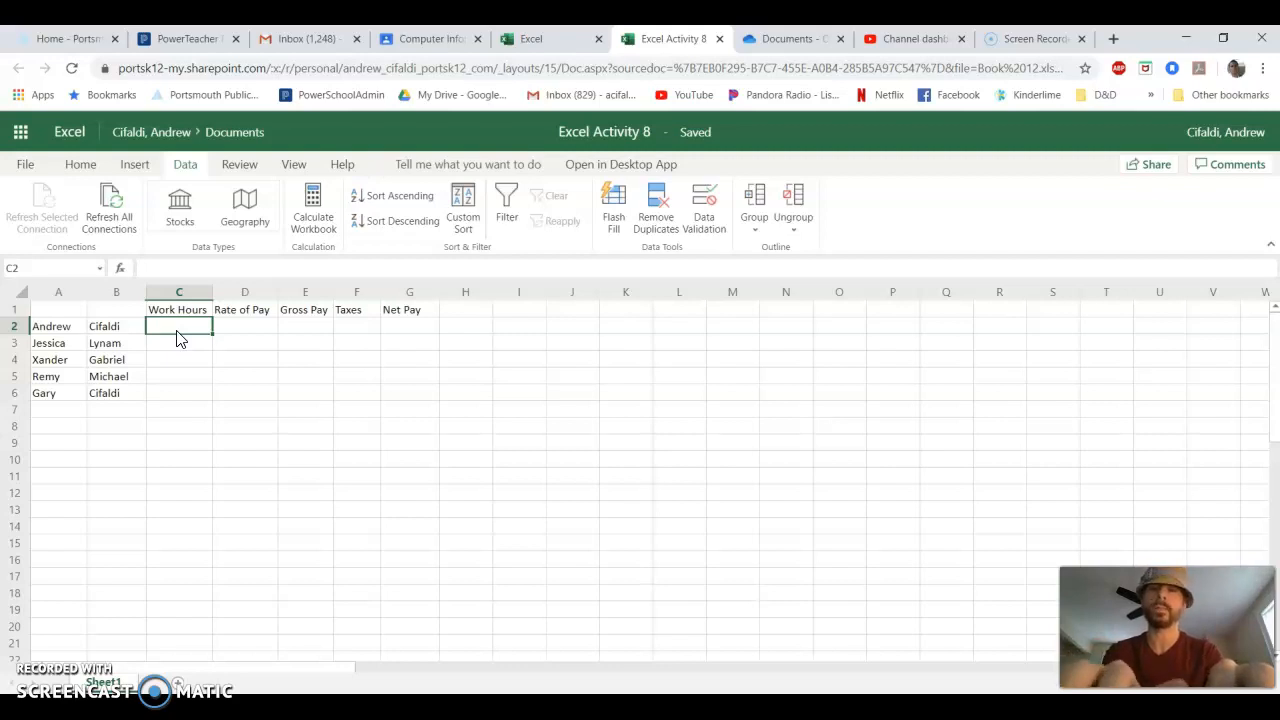
pyautogui.write('45')
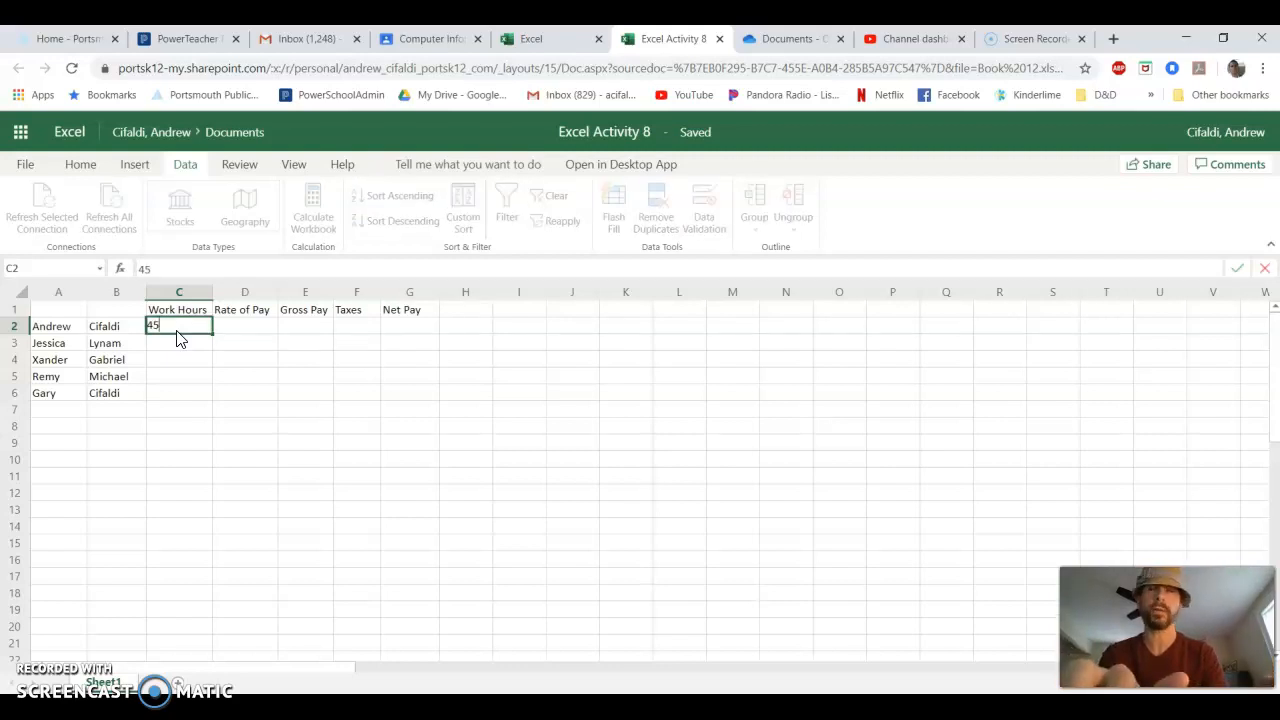
pyautogui.press('Return')
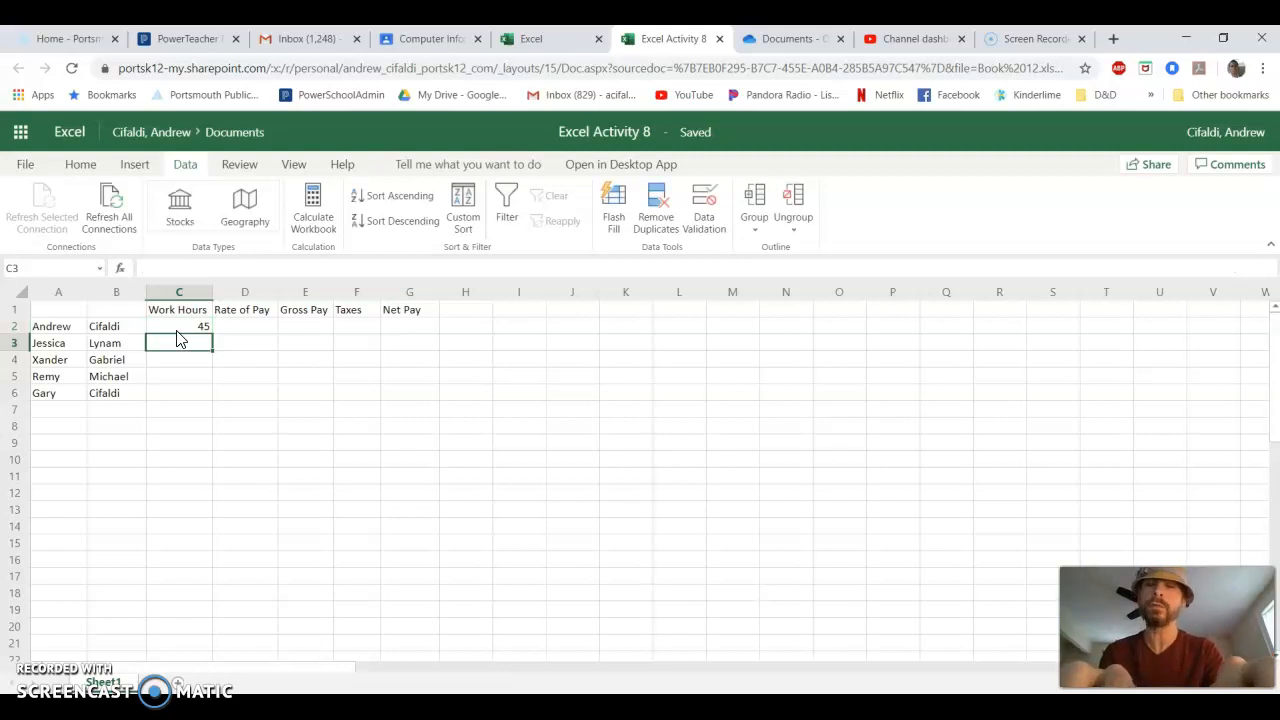
pyautogui.write('5')
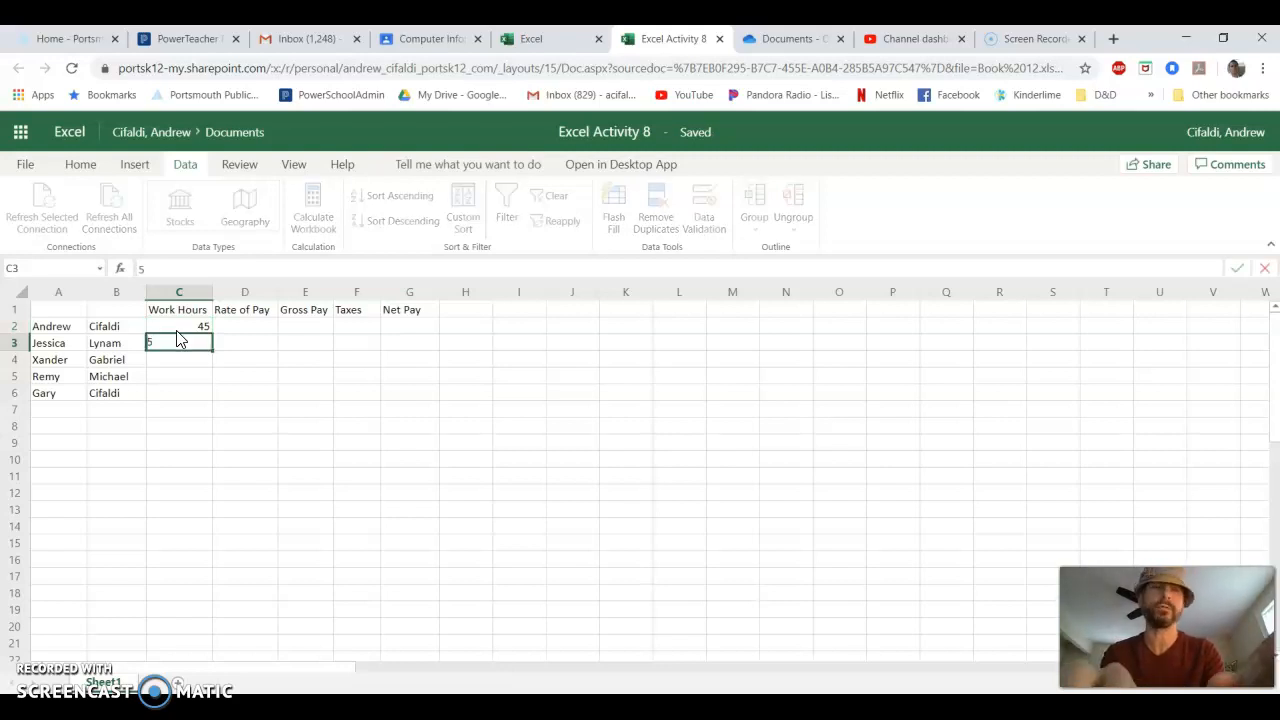
pyautogui.write('0')
pyautogui.press('Return')
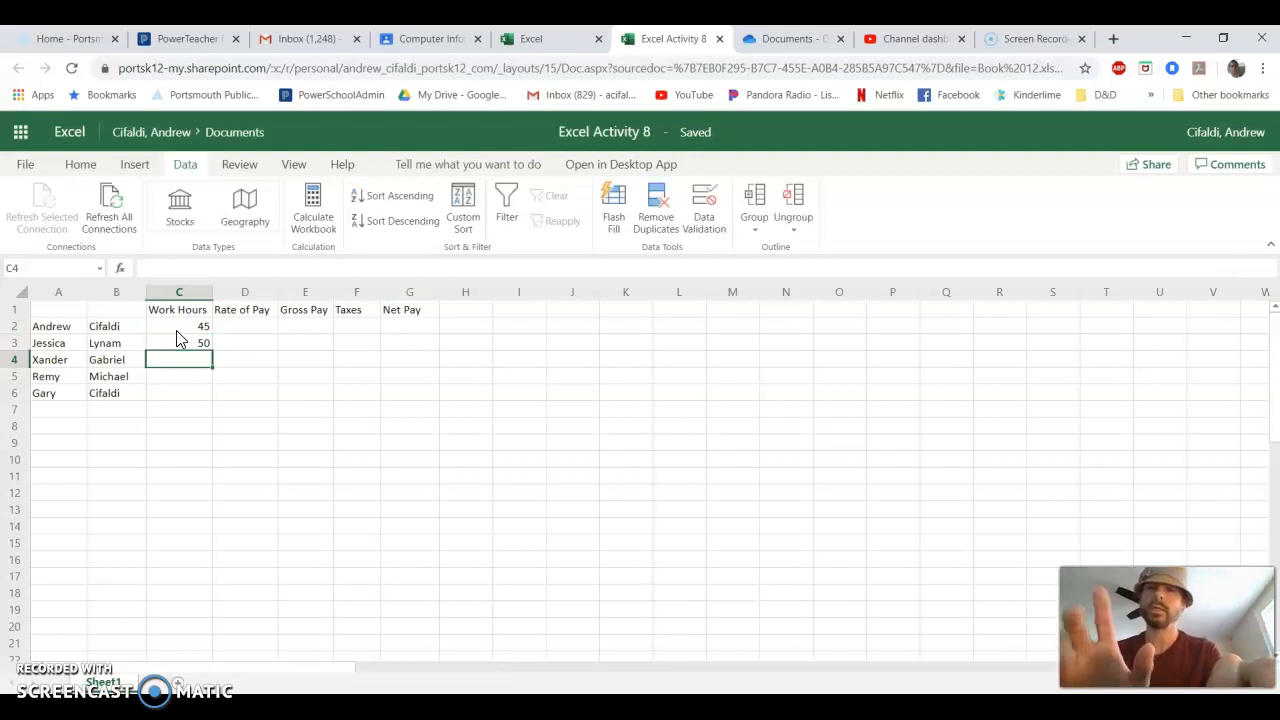
pyautogui.write('2')
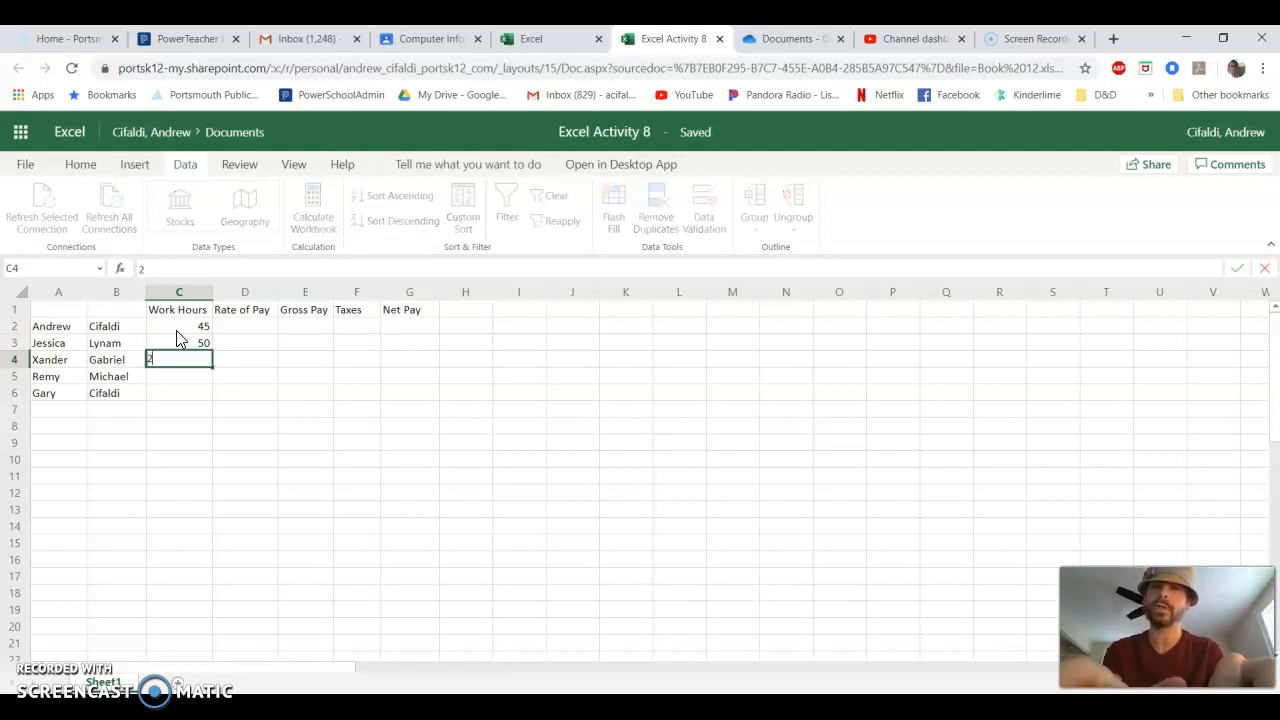
pyautogui.write('0')
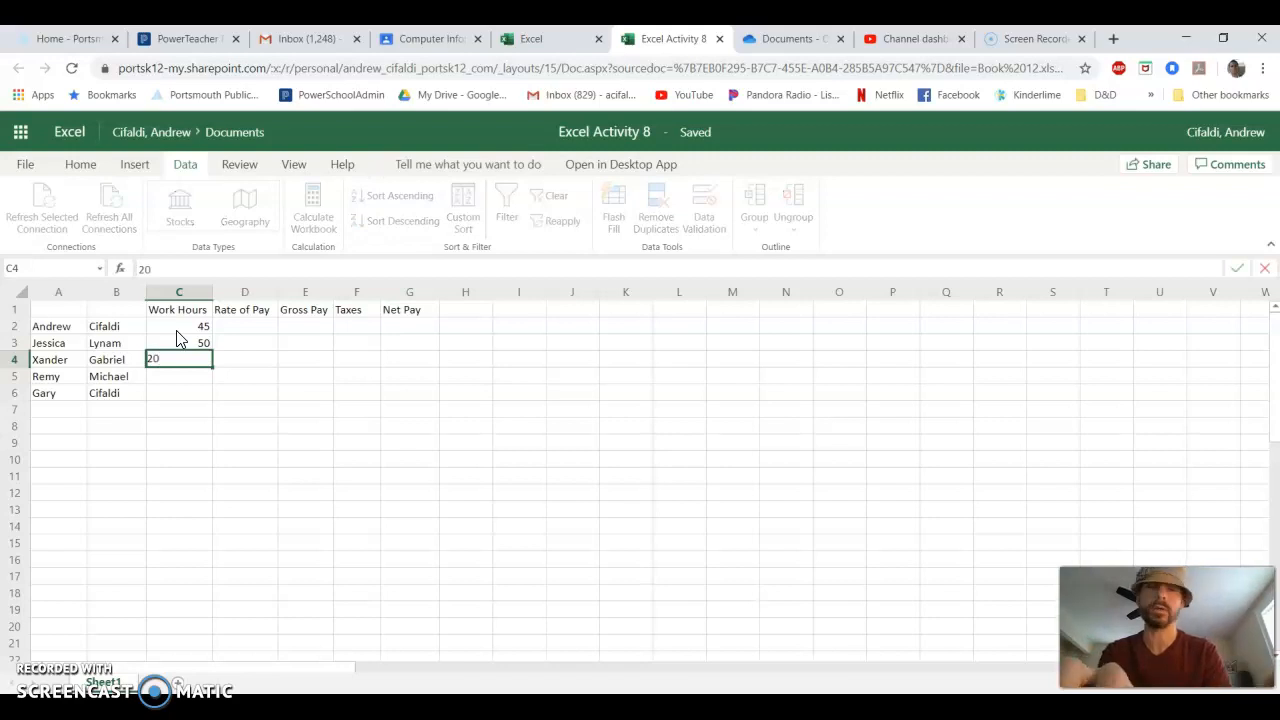
pyautogui.press('Return')
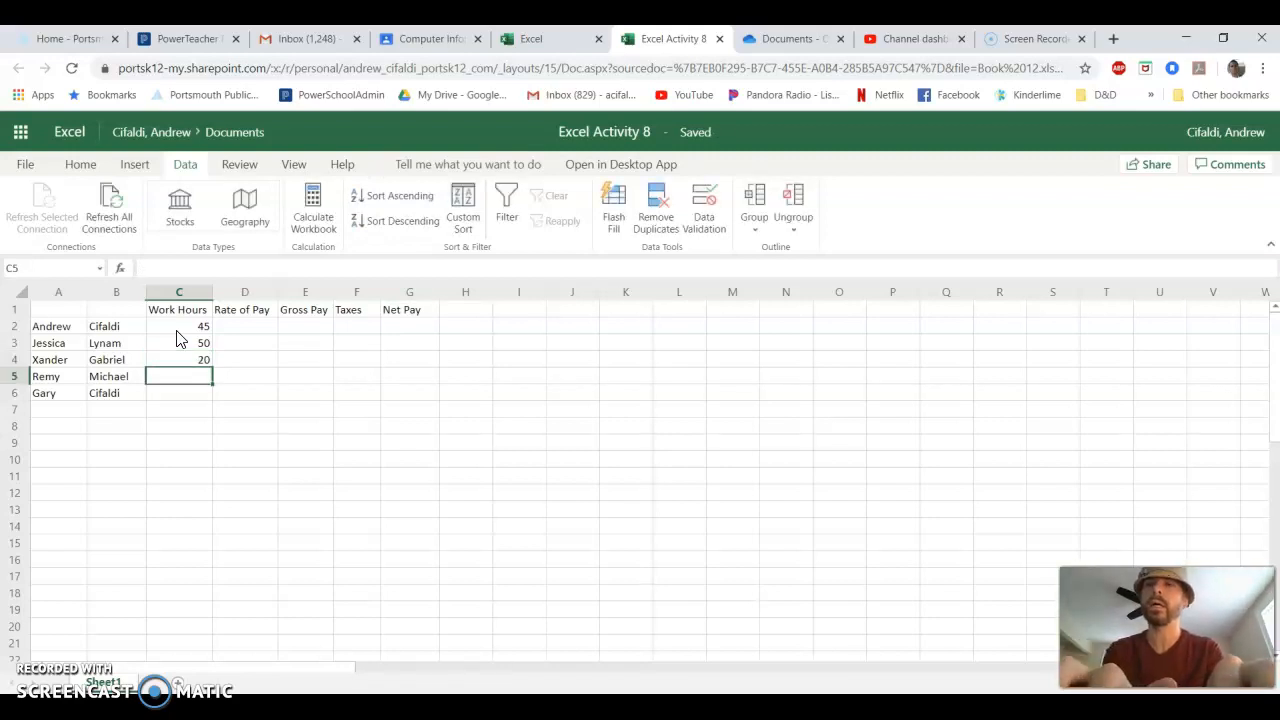
pyautogui.write('25')
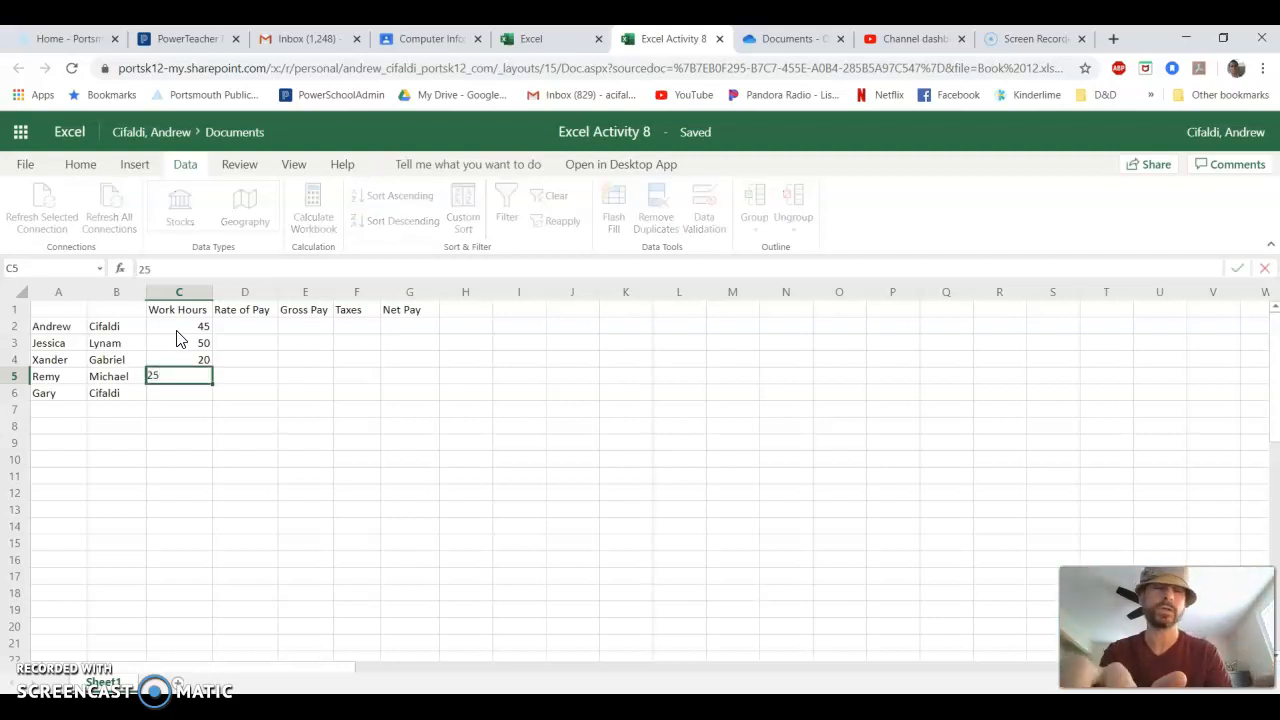
pyautogui.press('Return')
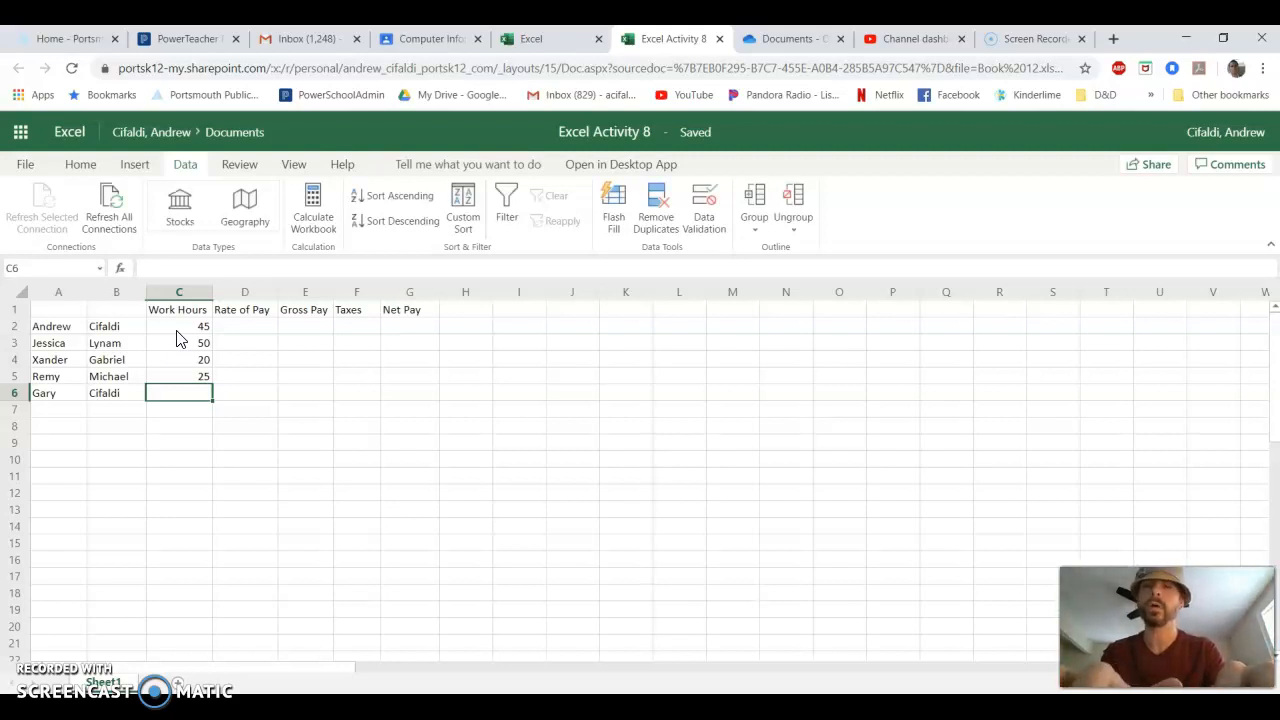
pyautogui.write('35')
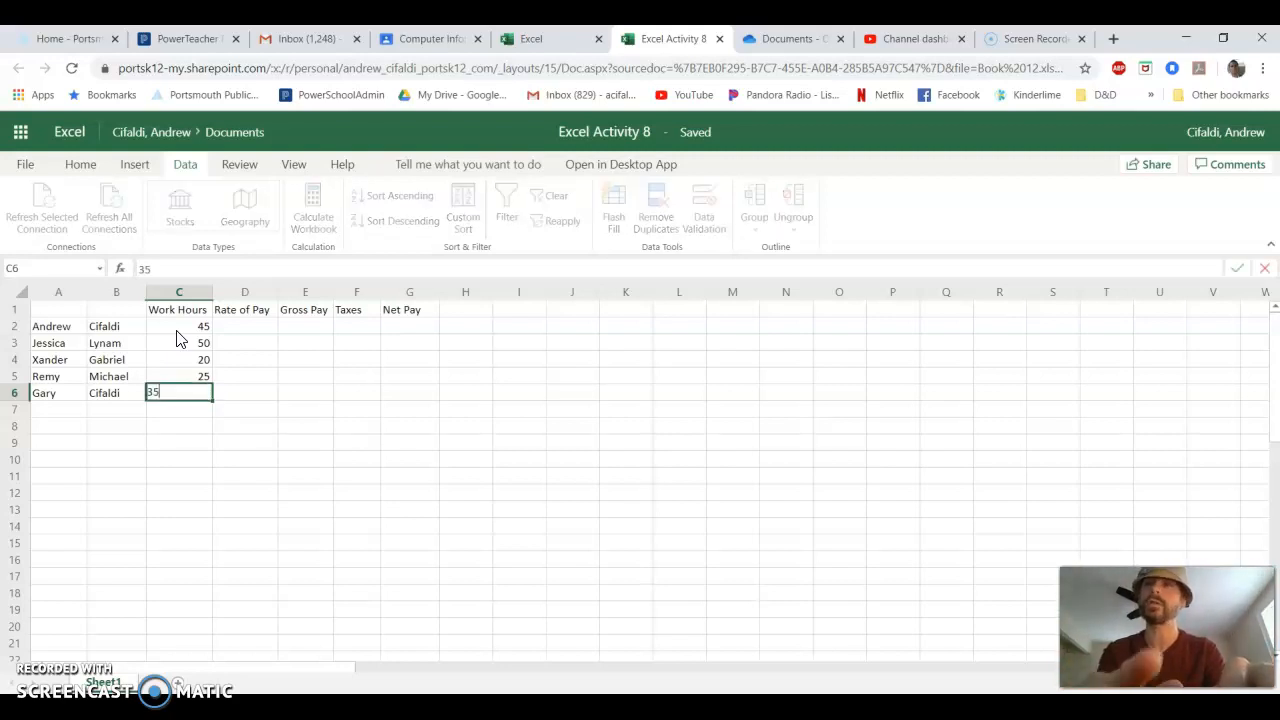
pyautogui.press('Up')
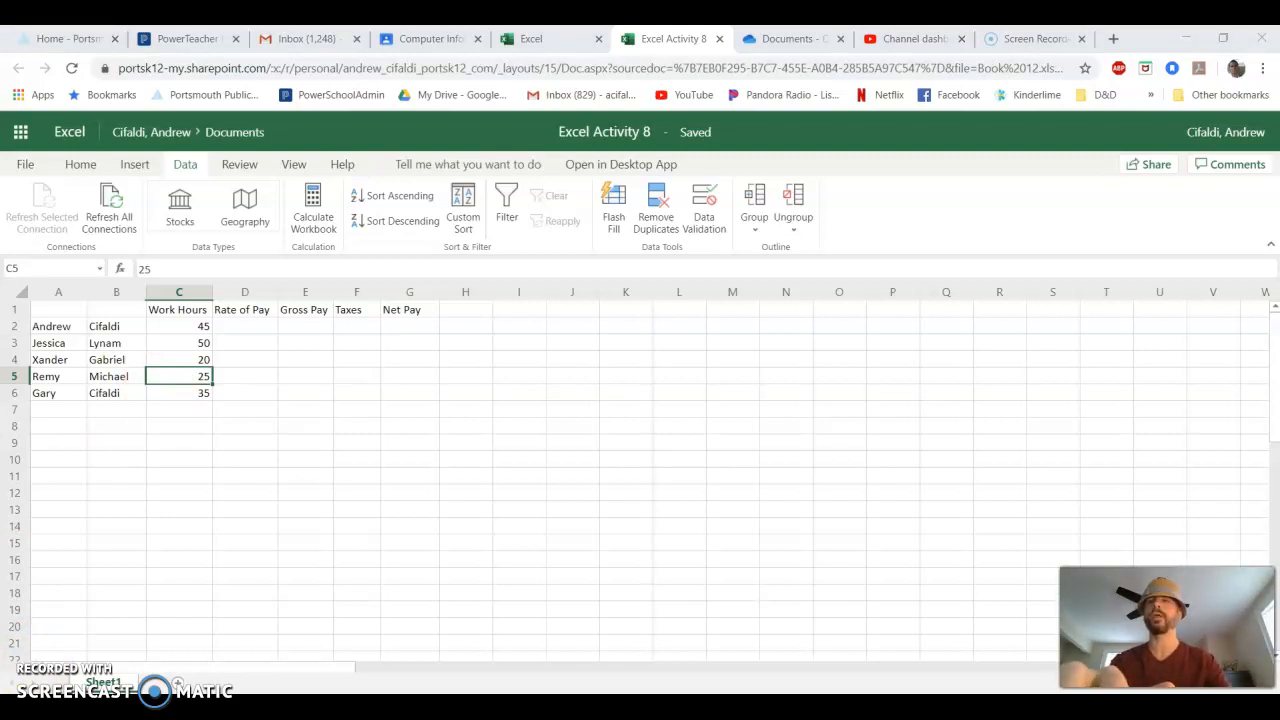
# - Enter the pay rates 15, 23, 7.25, 7.25 and 15 in cells D2 to D6
pyautogui.click(250, 328)
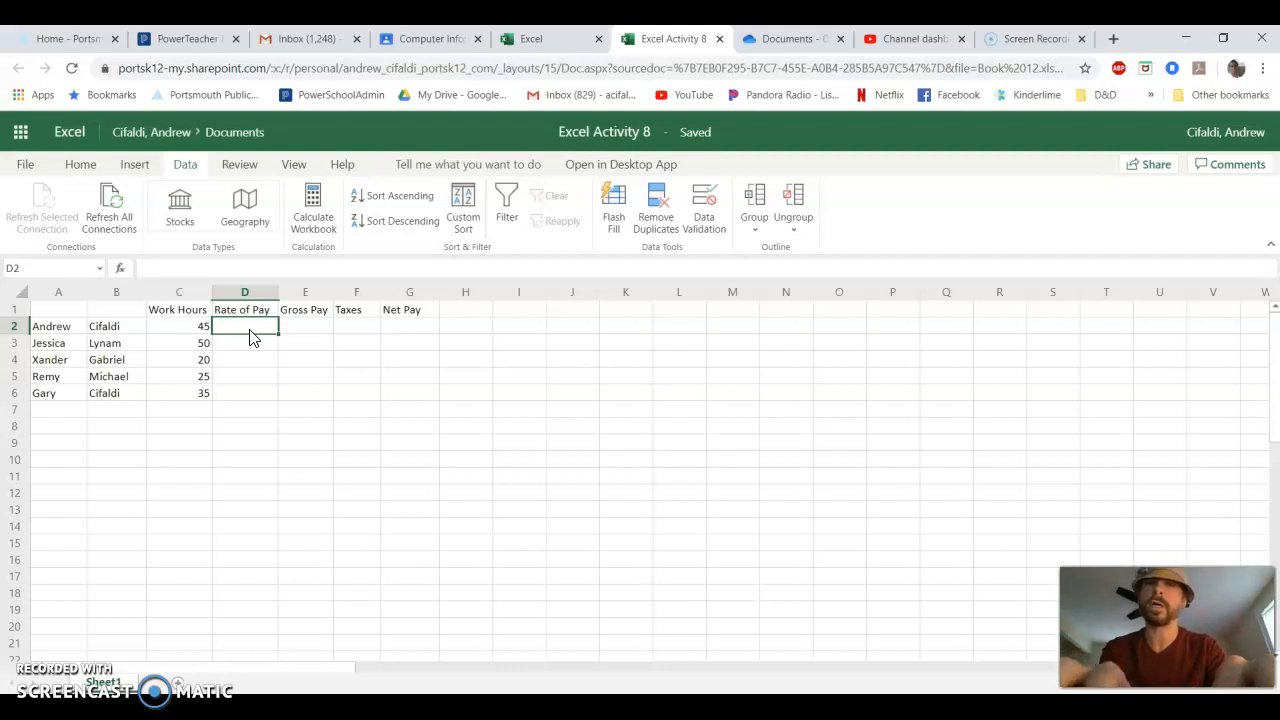
pyautogui.write('15')
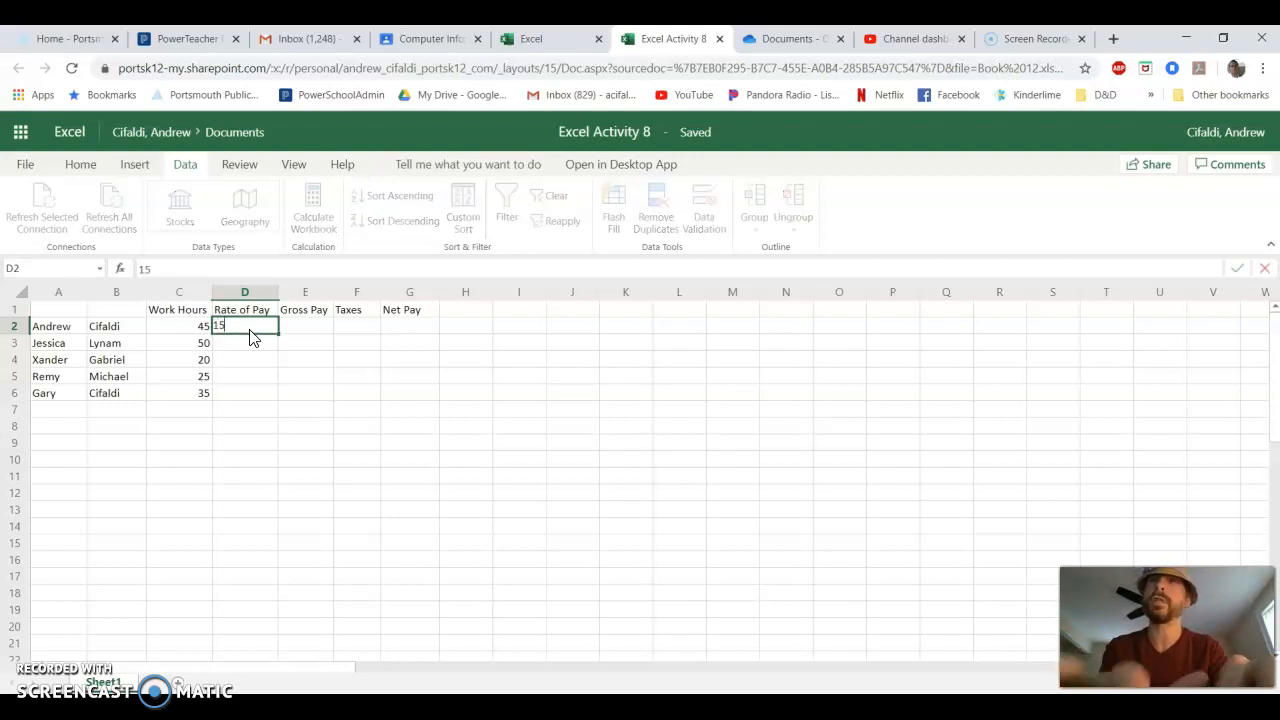
pyautogui.press('Return')
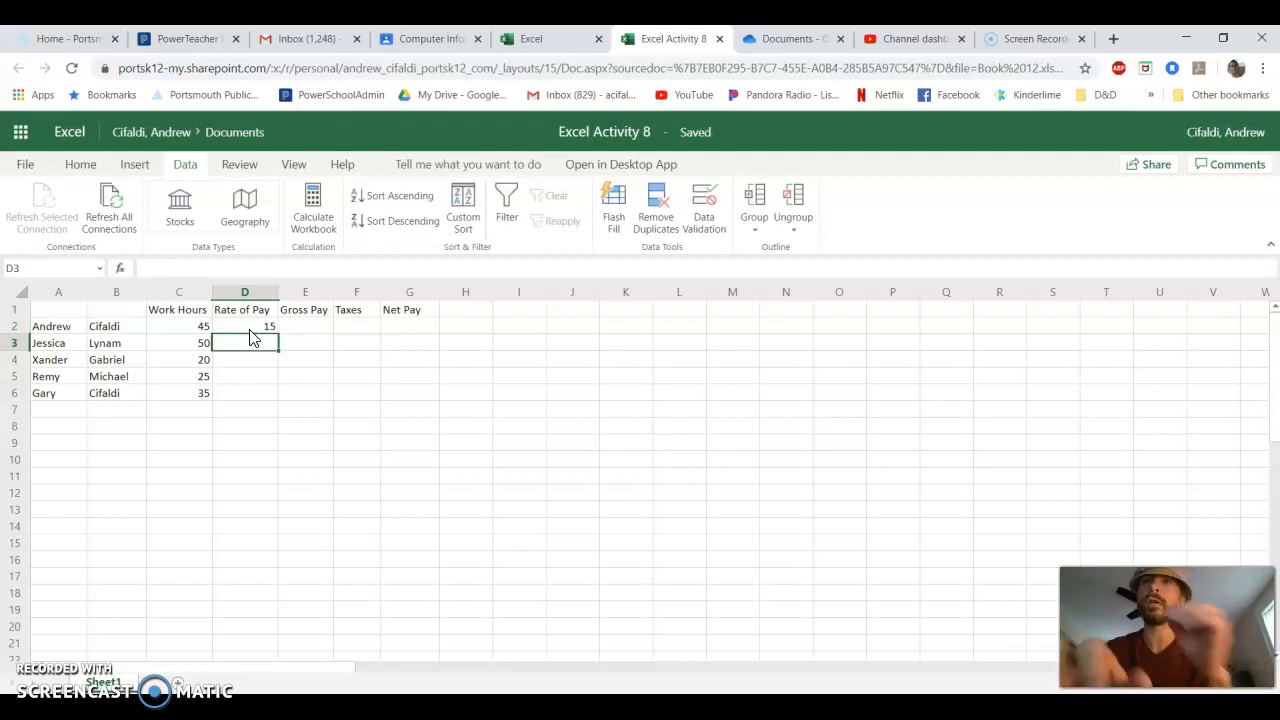
pyautogui.write('23')
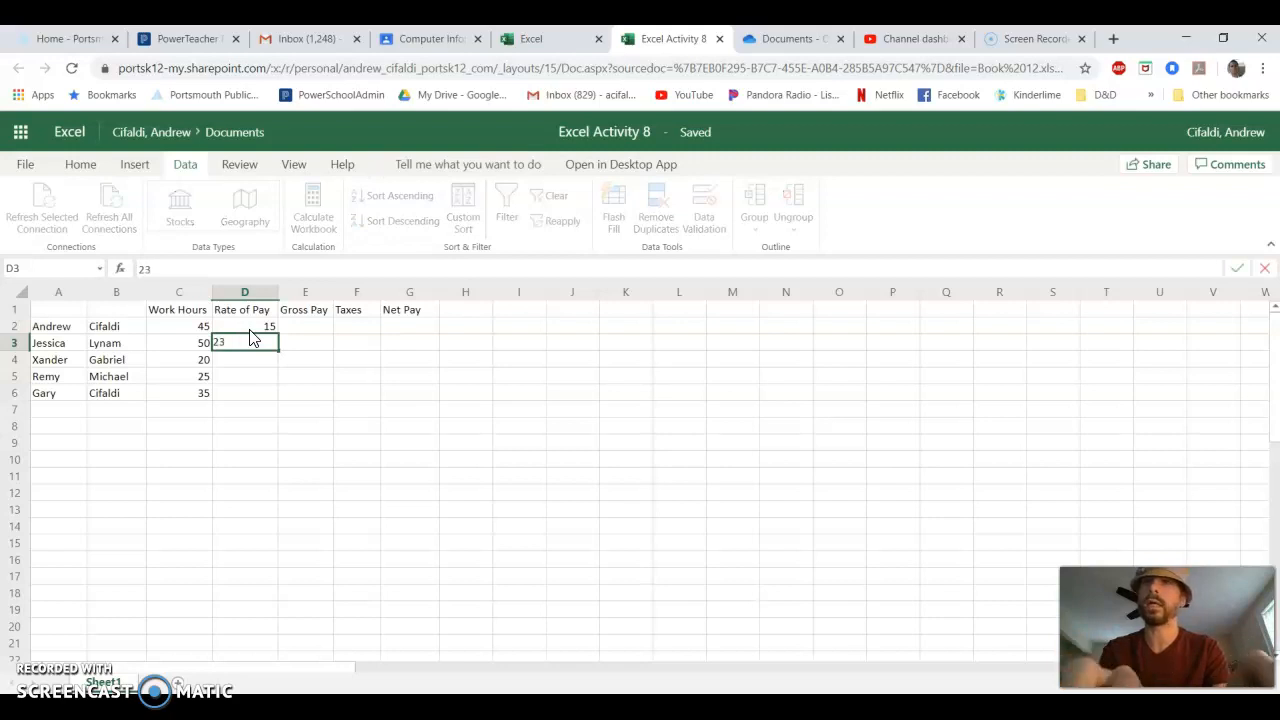
pyautogui.press('Return')
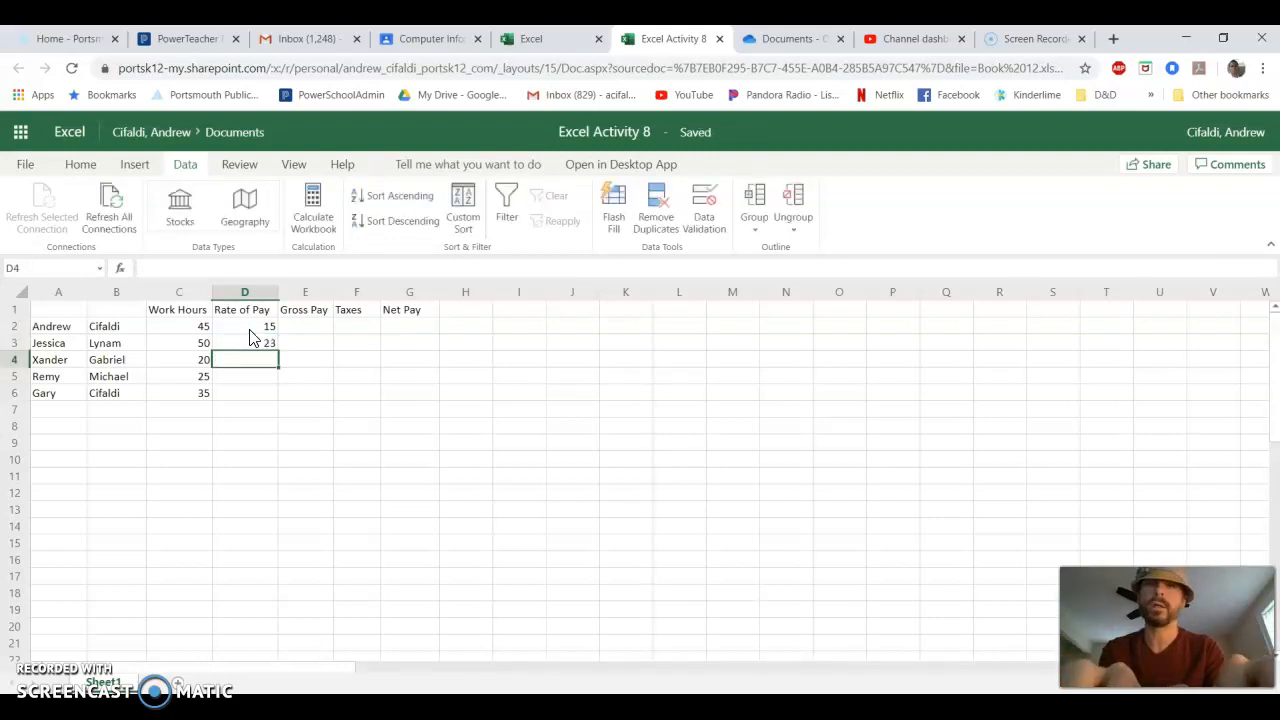
pyautogui.write('7')
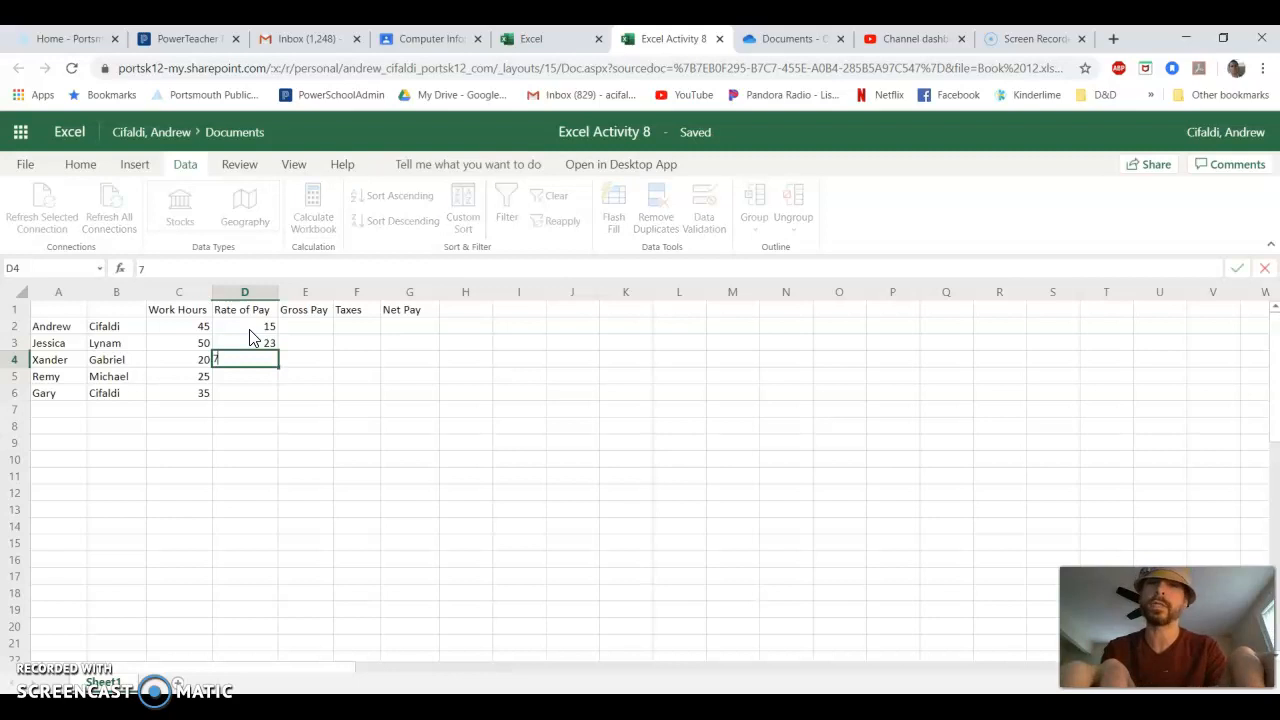
pyautogui.write('.25')
pyautogui.press('Return')
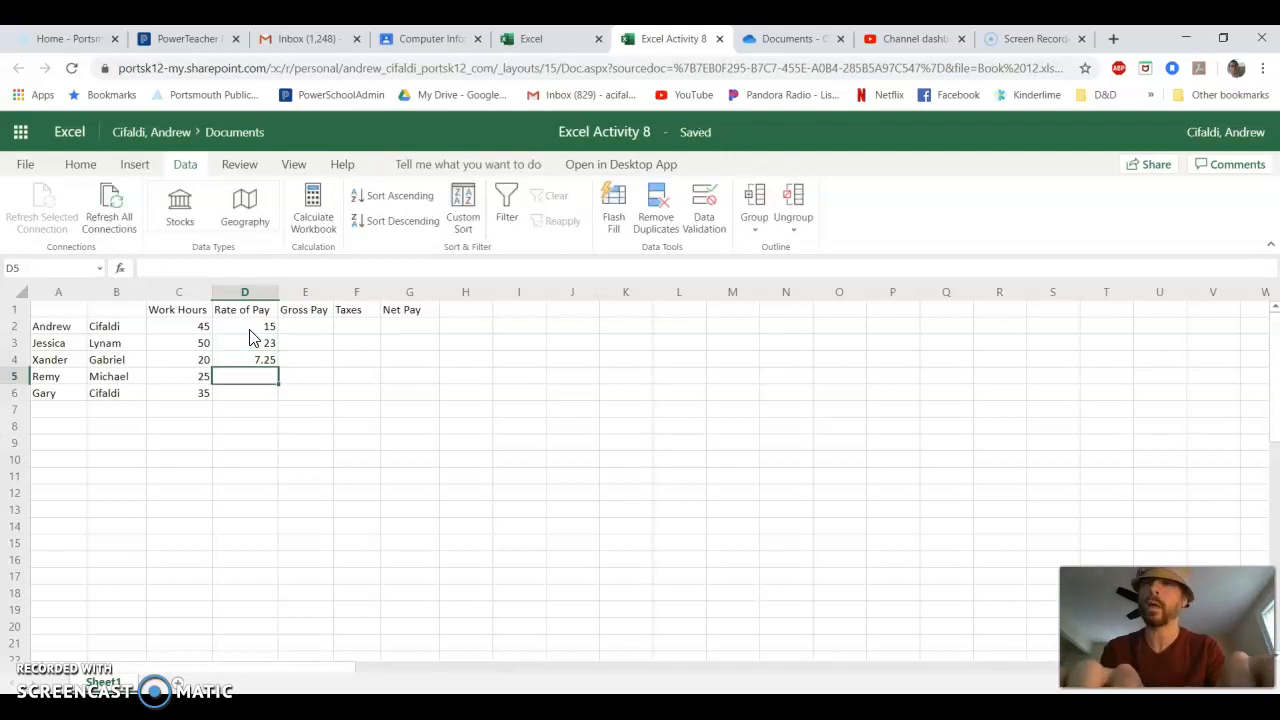
pyautogui.write('7.25')
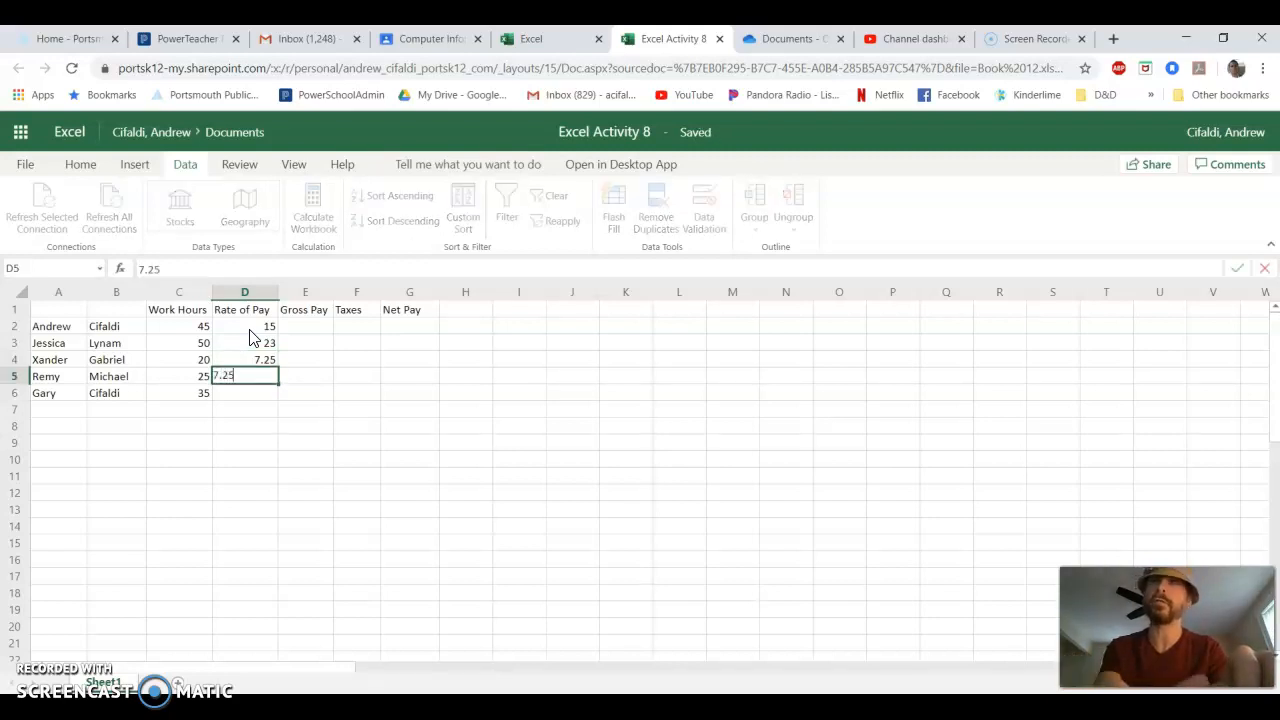
pyautogui.press('Return')
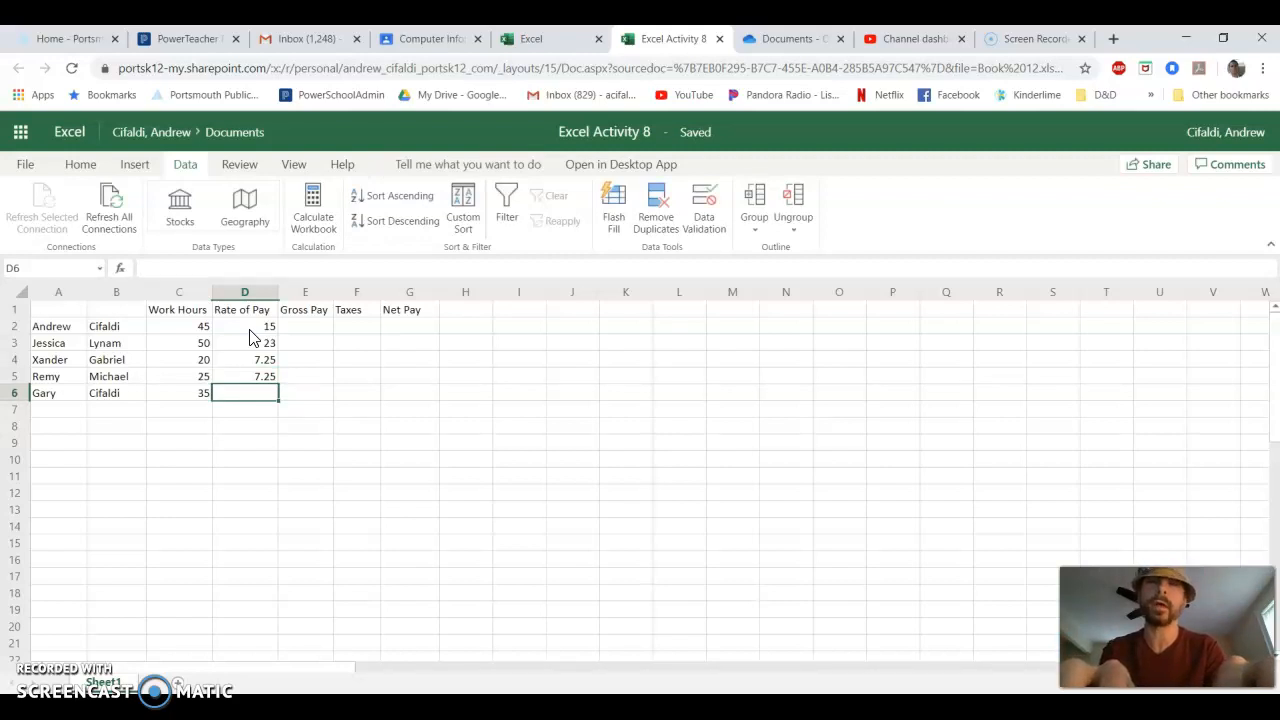
pyautogui.write('15')
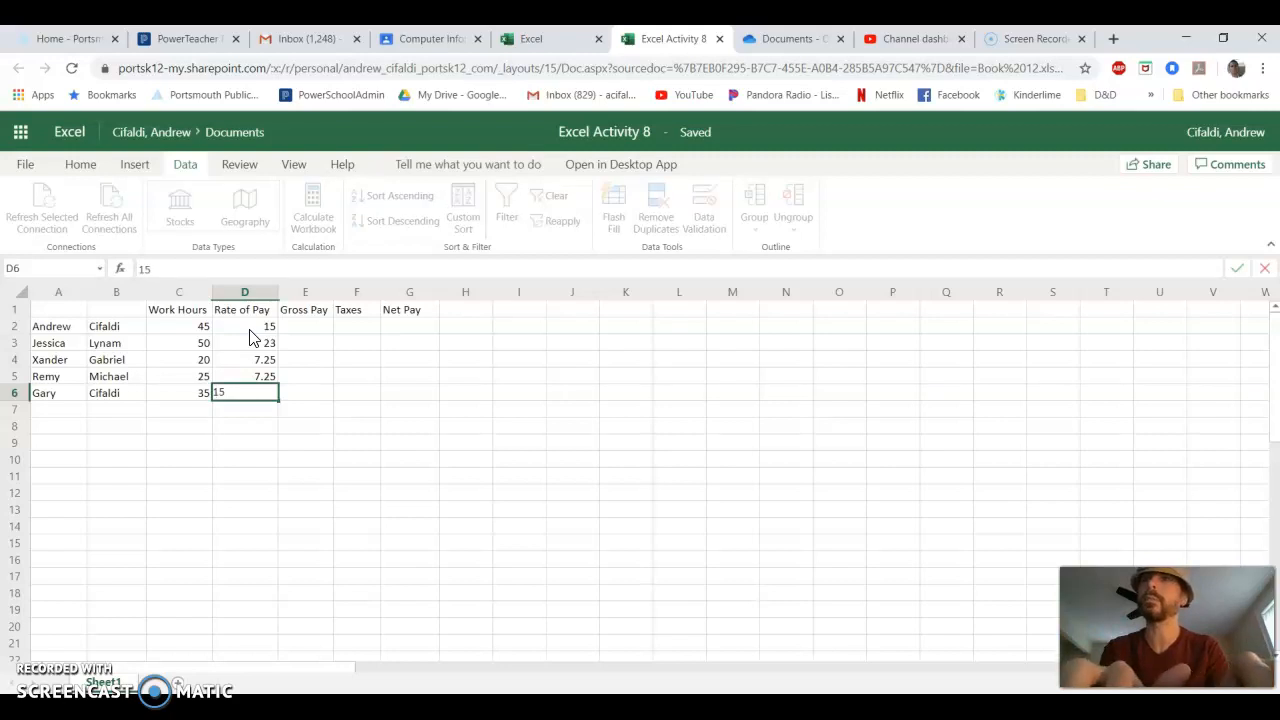
pyautogui.press('Return')
# - Review the hours and rates in C2:D6, and calculate the first employee's gross pay in E2 with the formula =C2*D2
pyautogui.moveTo(200, 326); pyautogui.dragTo(256, 390)
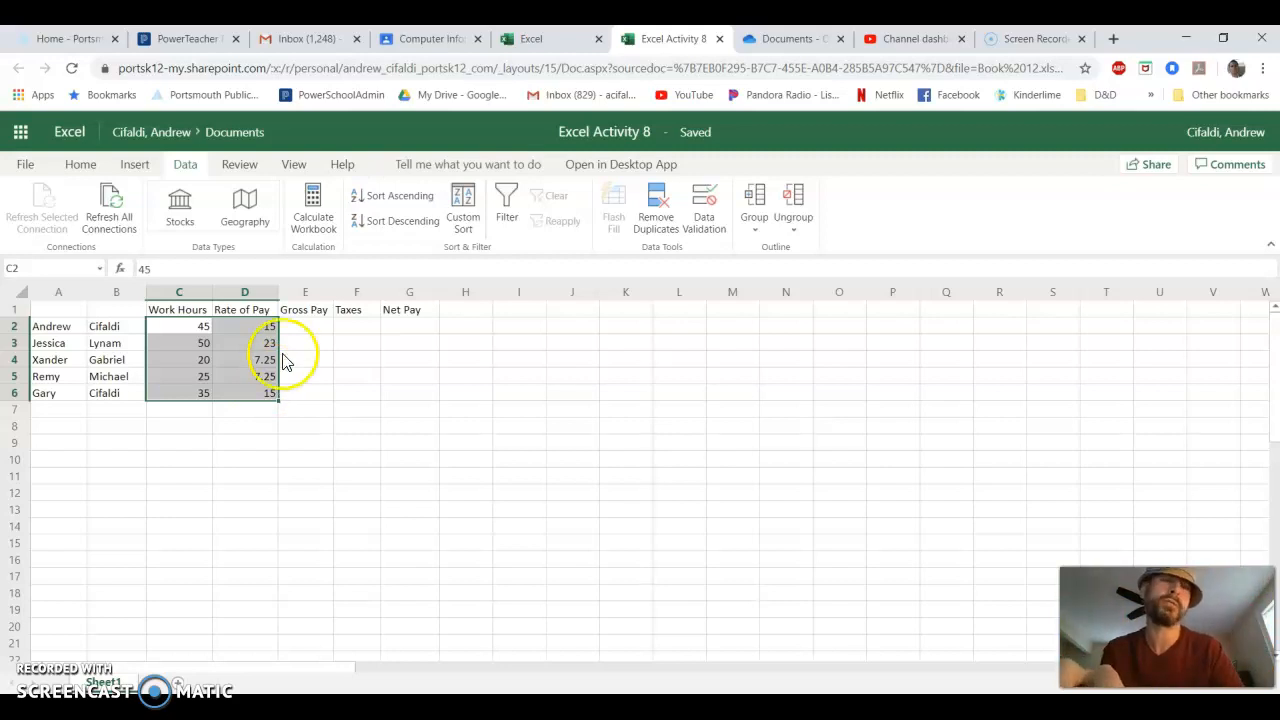
pyautogui.click(307, 330)
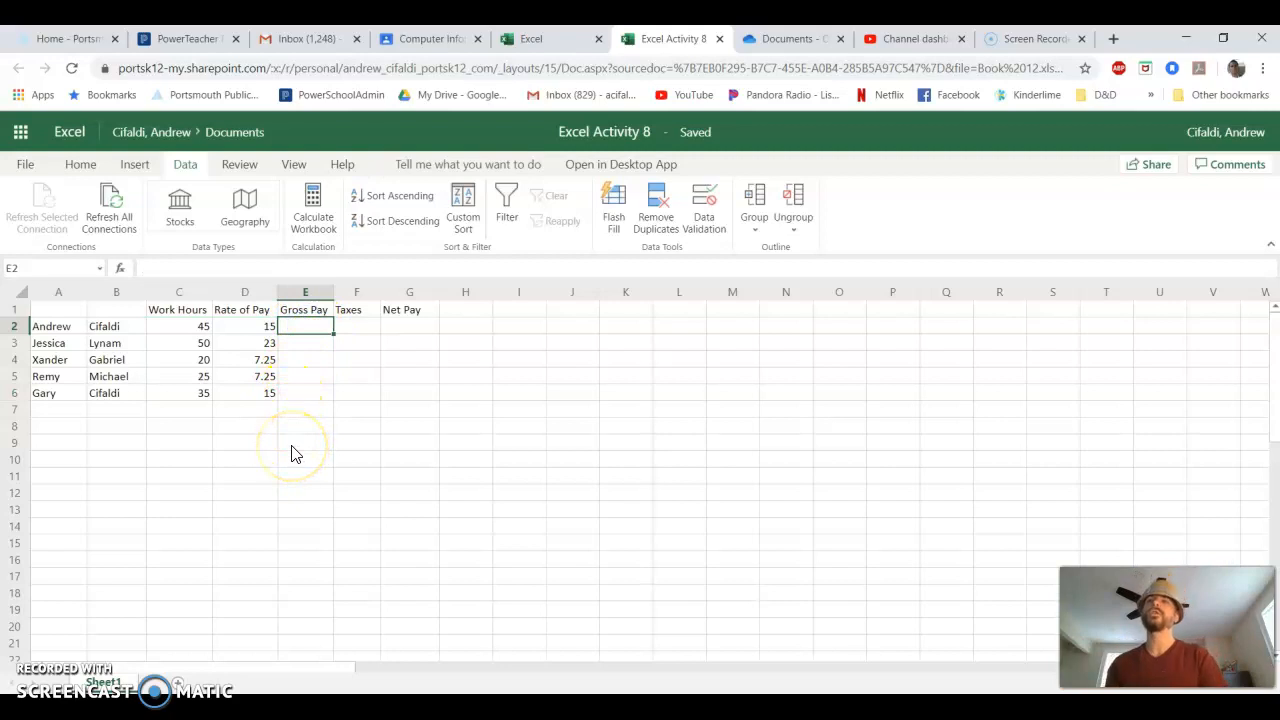
pyautogui.moveTo(192, 328); pyautogui.dragTo(257, 393)
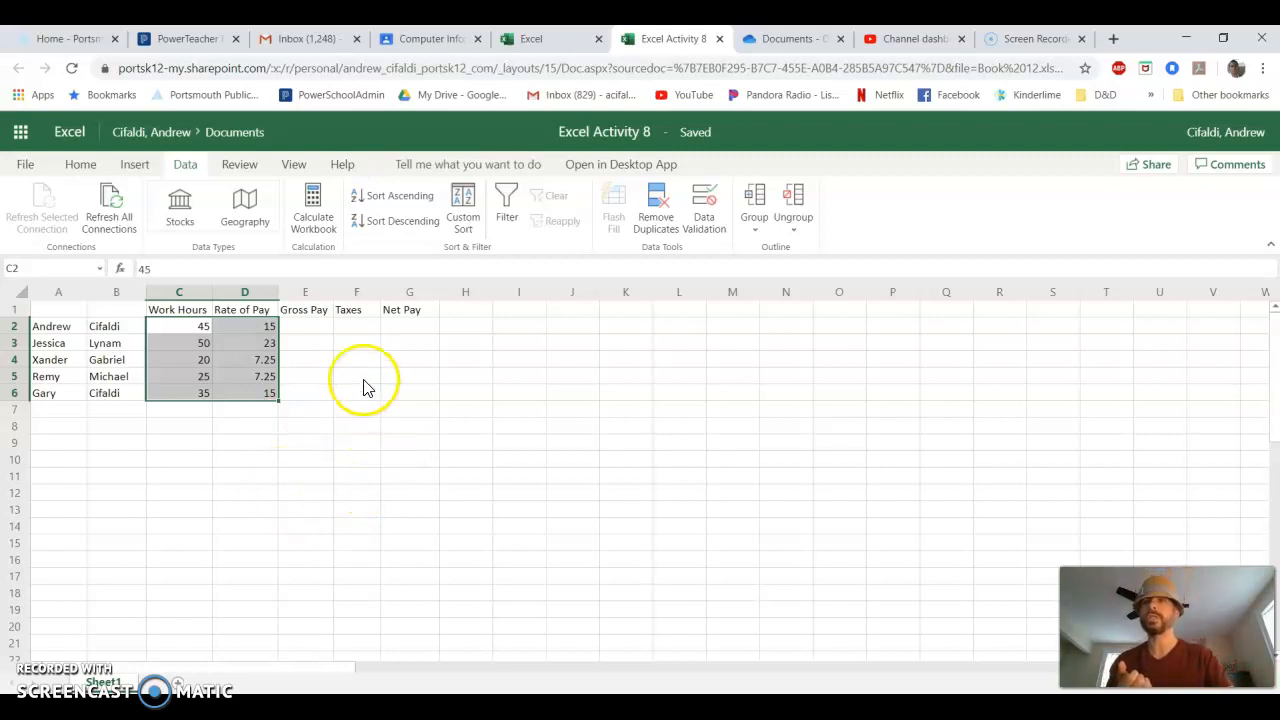
pyautogui.click(315, 333)
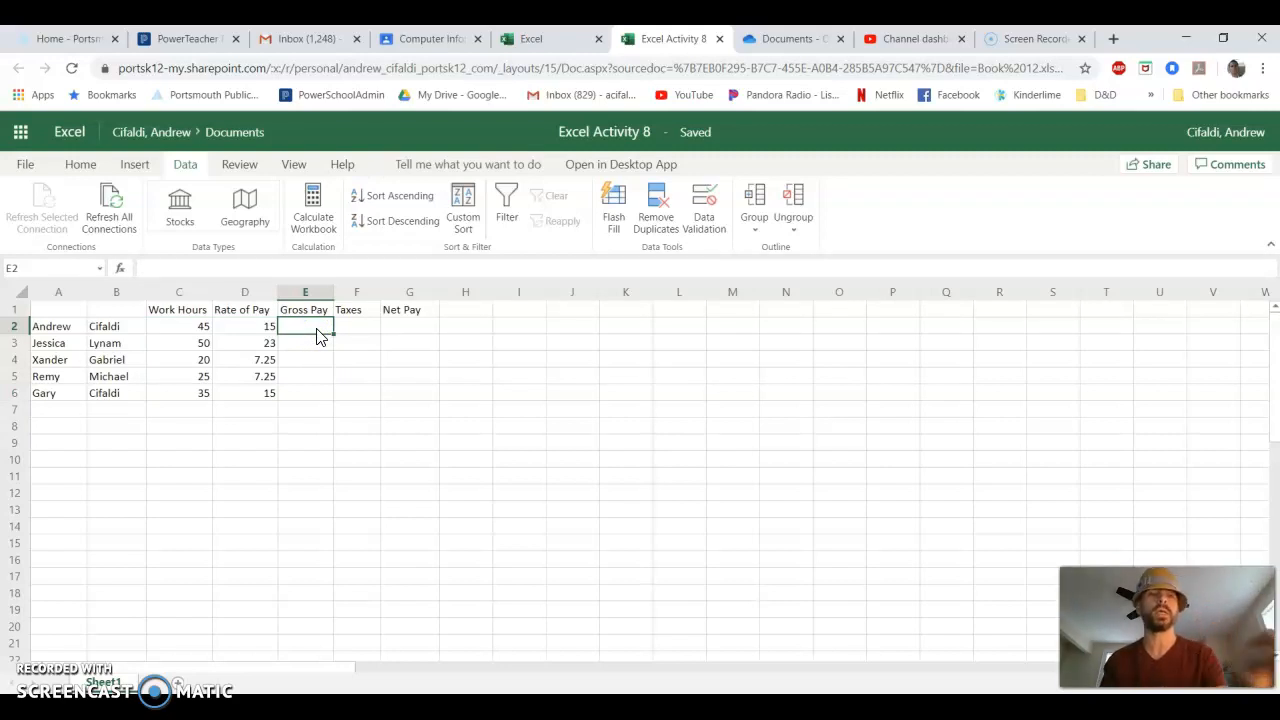
pyautogui.write('=')
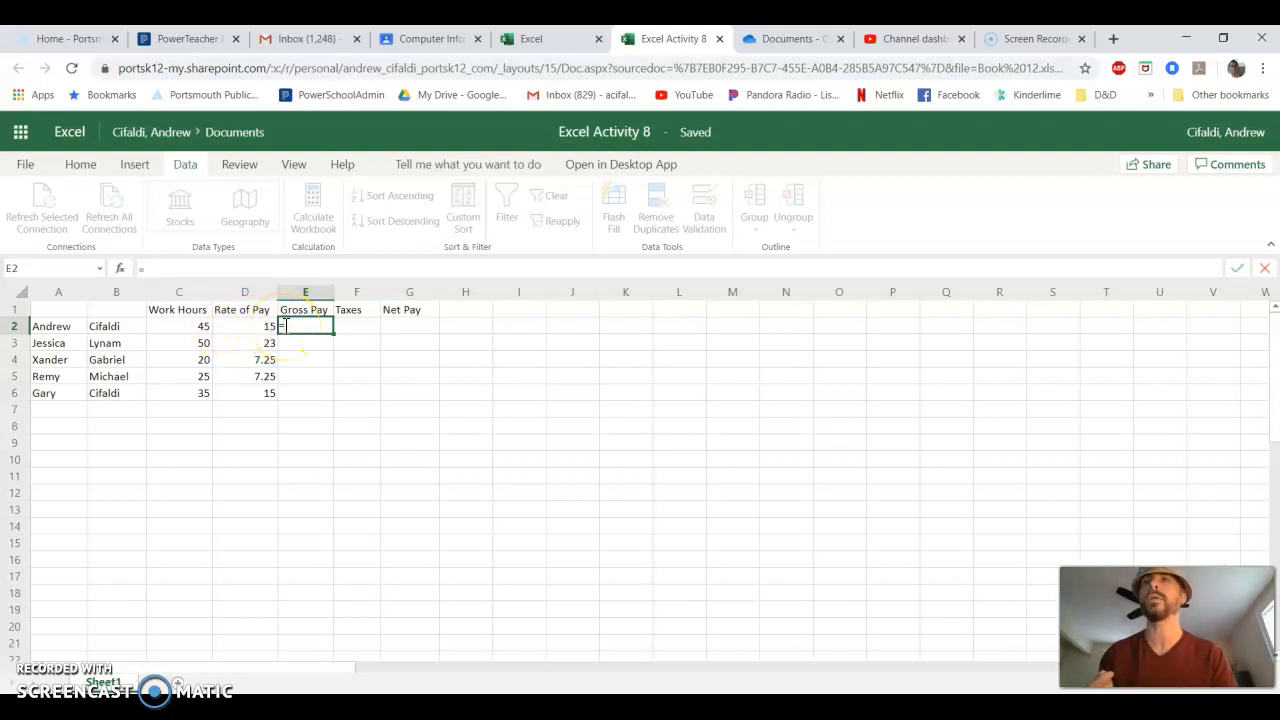
pyautogui.click(200, 333)
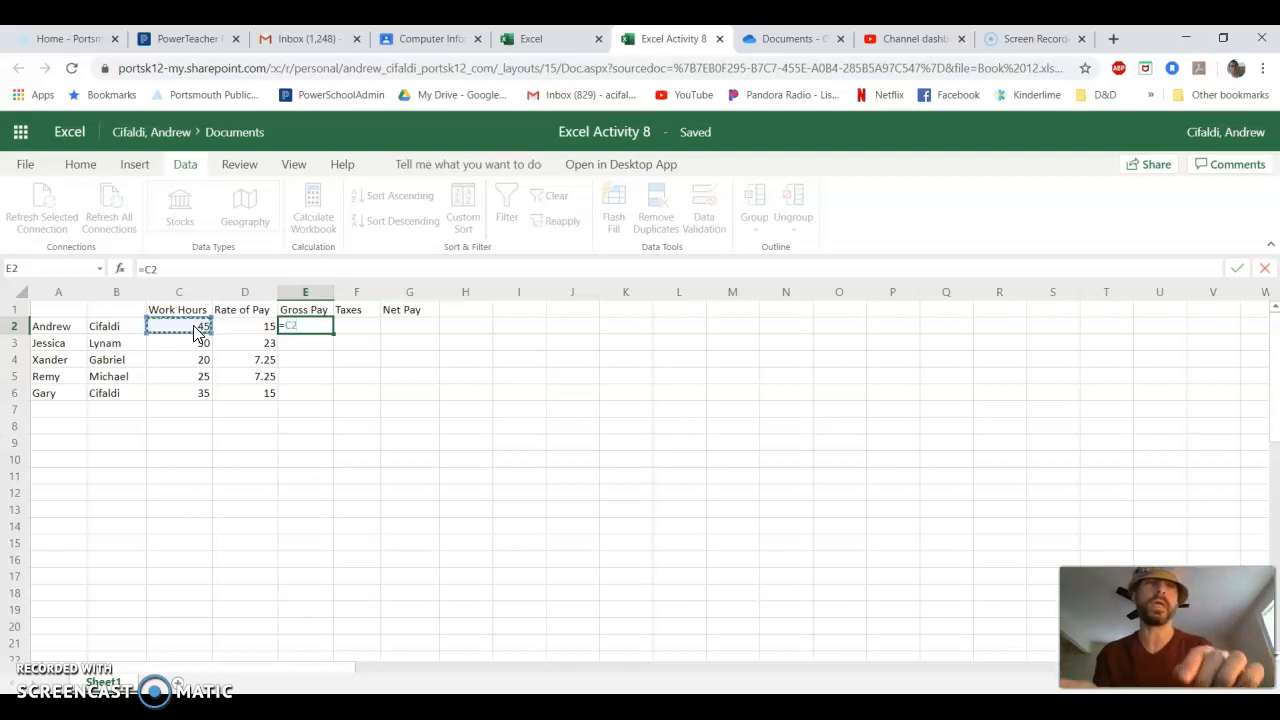
pyautogui.write('*')
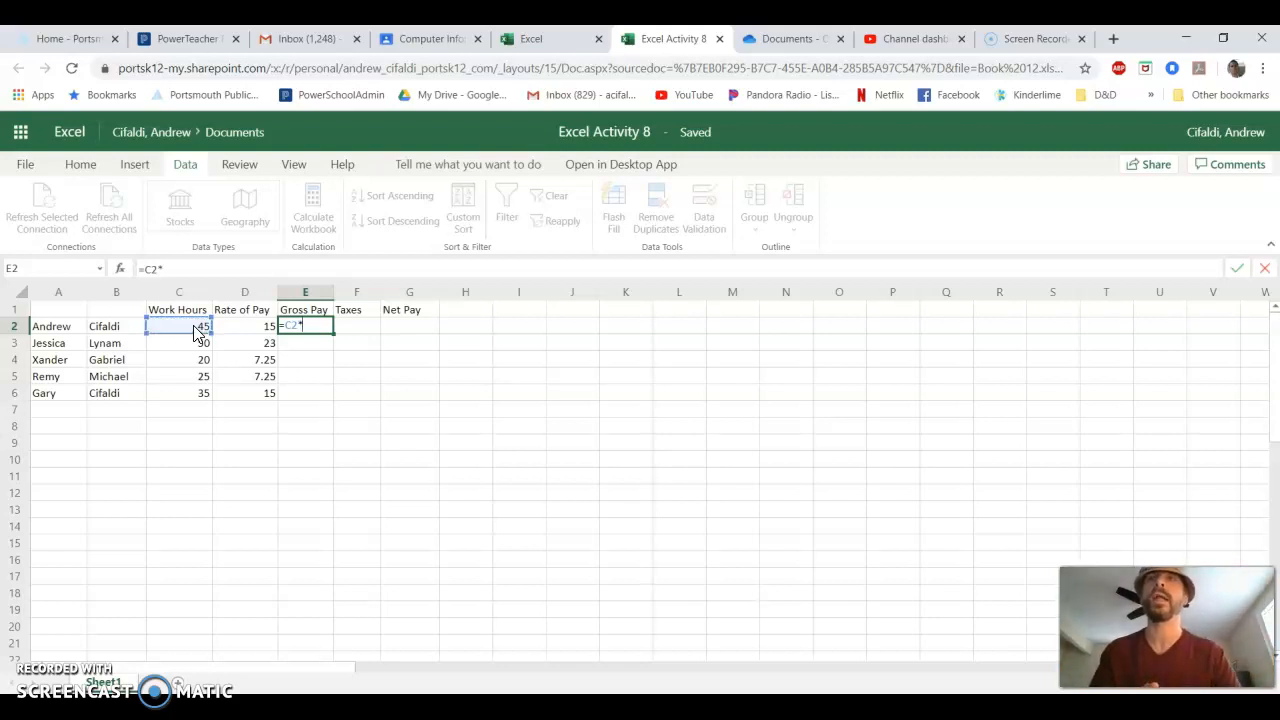
pyautogui.click(235, 332)
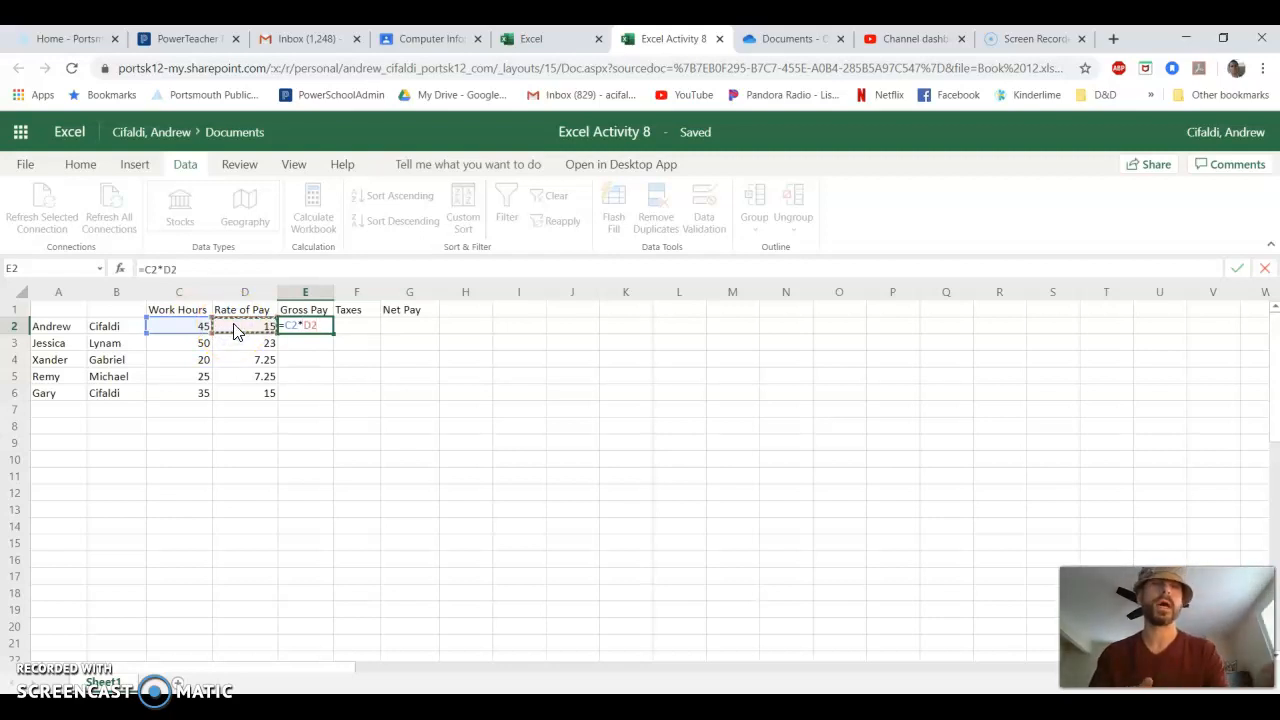
pyautogui.press('Return')
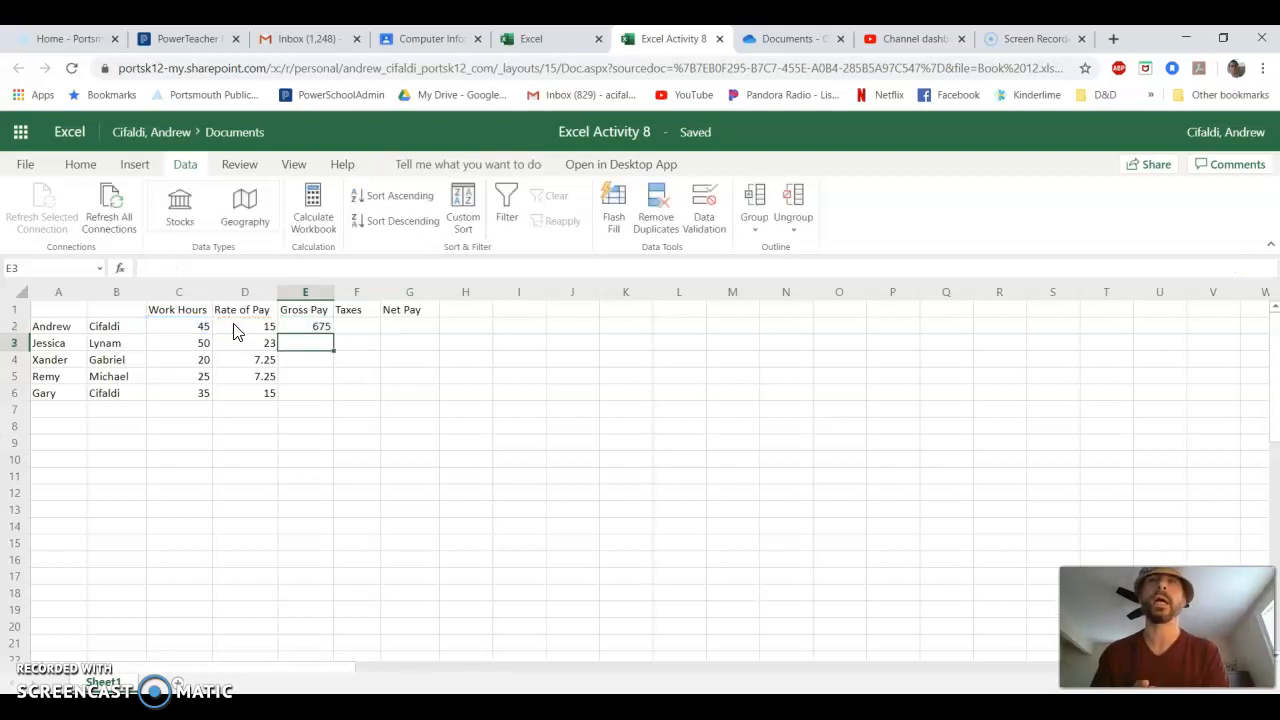
# - Re-enter the first employee's gross pay formula =C2*D2 in cell E2
pyautogui.click(306, 327)
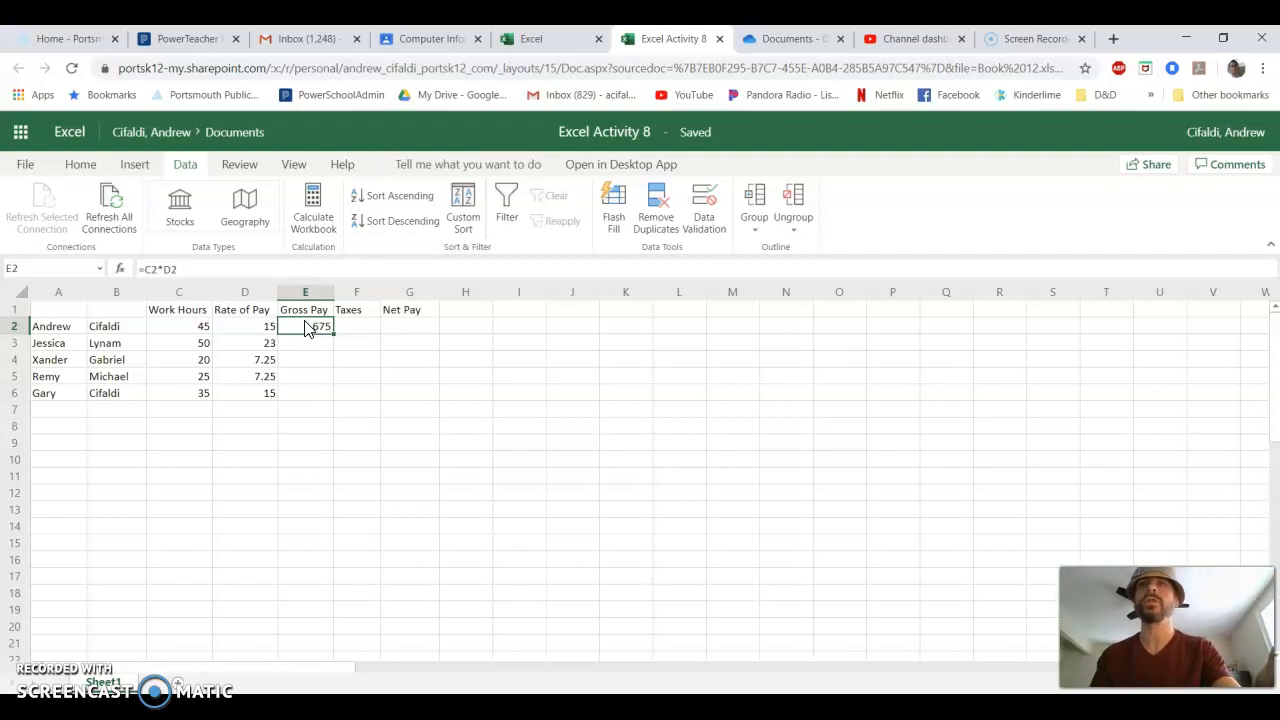
pyautogui.write('=')
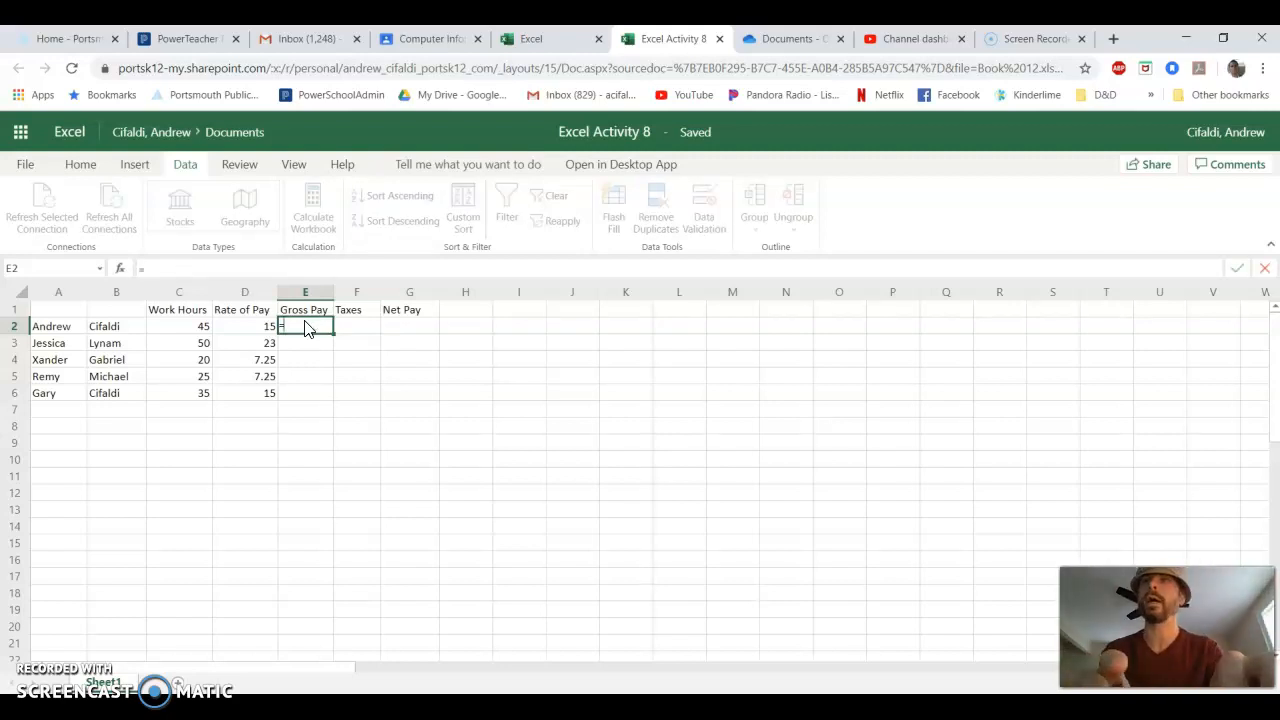
pyautogui.write('C3')
pyautogui.press('BackSpace')
pyautogui.write('2')
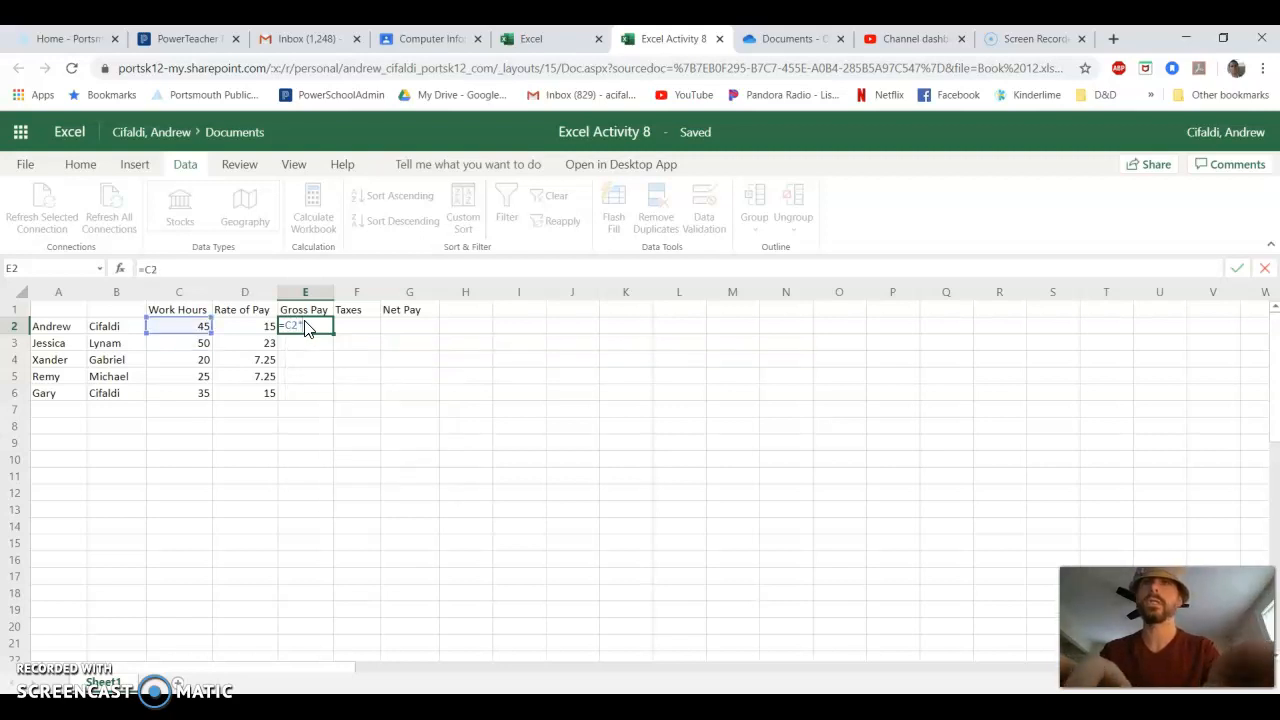
pyautogui.write('*D')
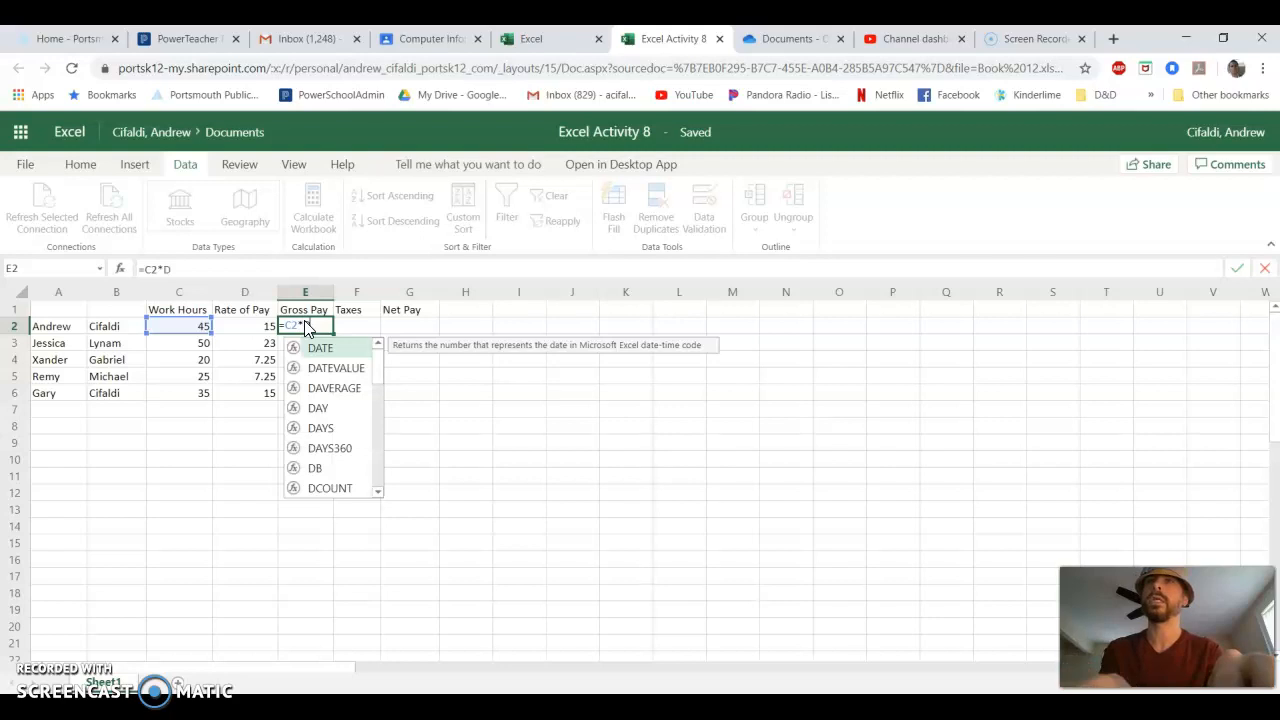
pyautogui.write('2')
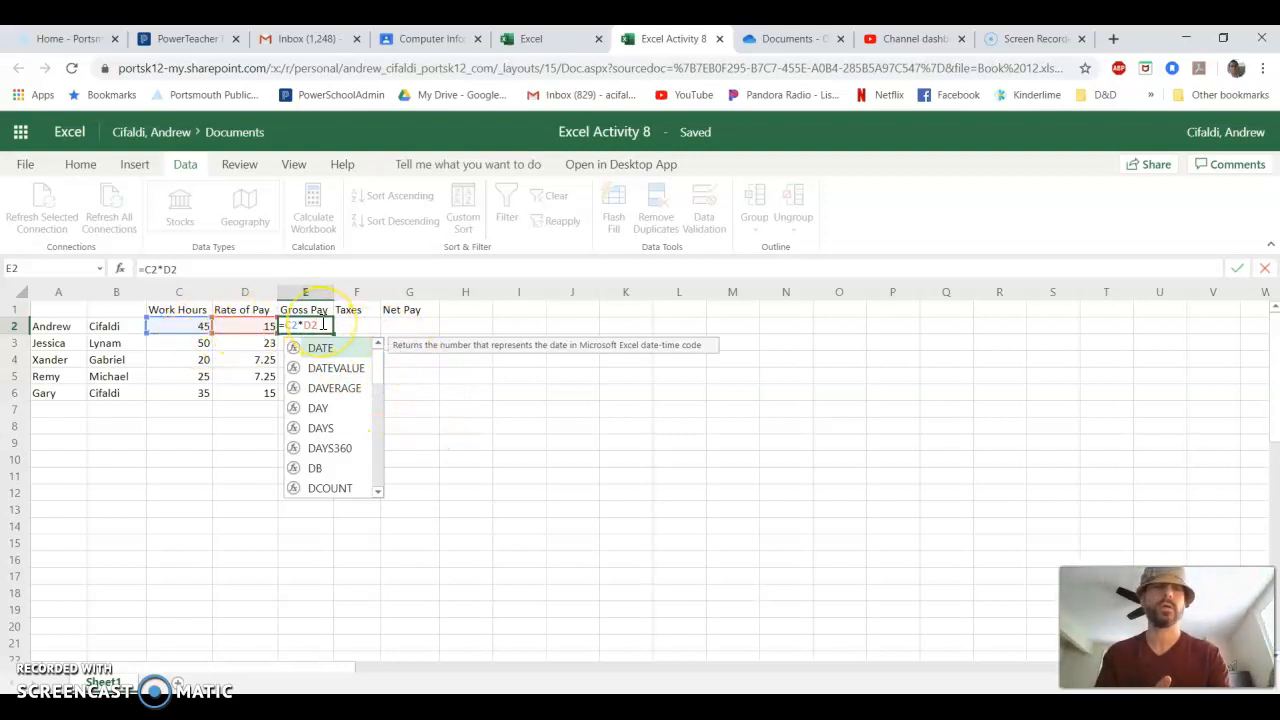
pyautogui.press('Return')
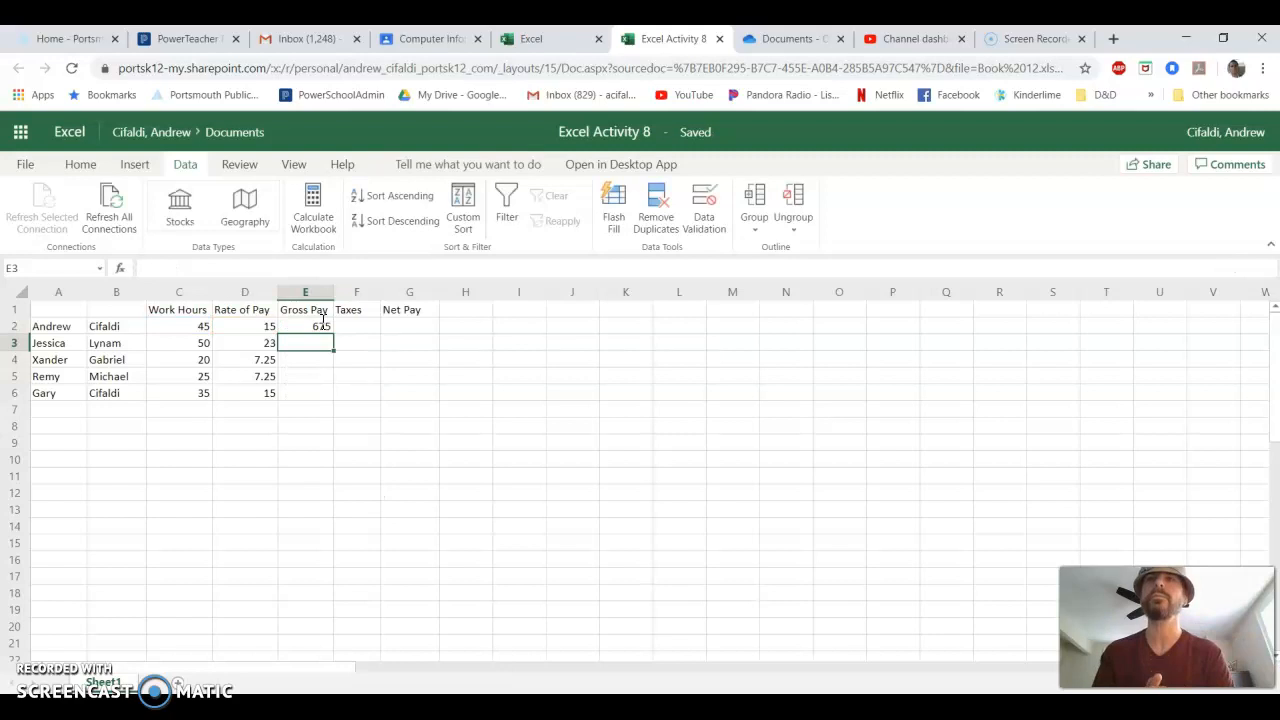
# - Examine the gross pay formula in E2 and its reference to the work hours in C2
pyautogui.click(323, 331)
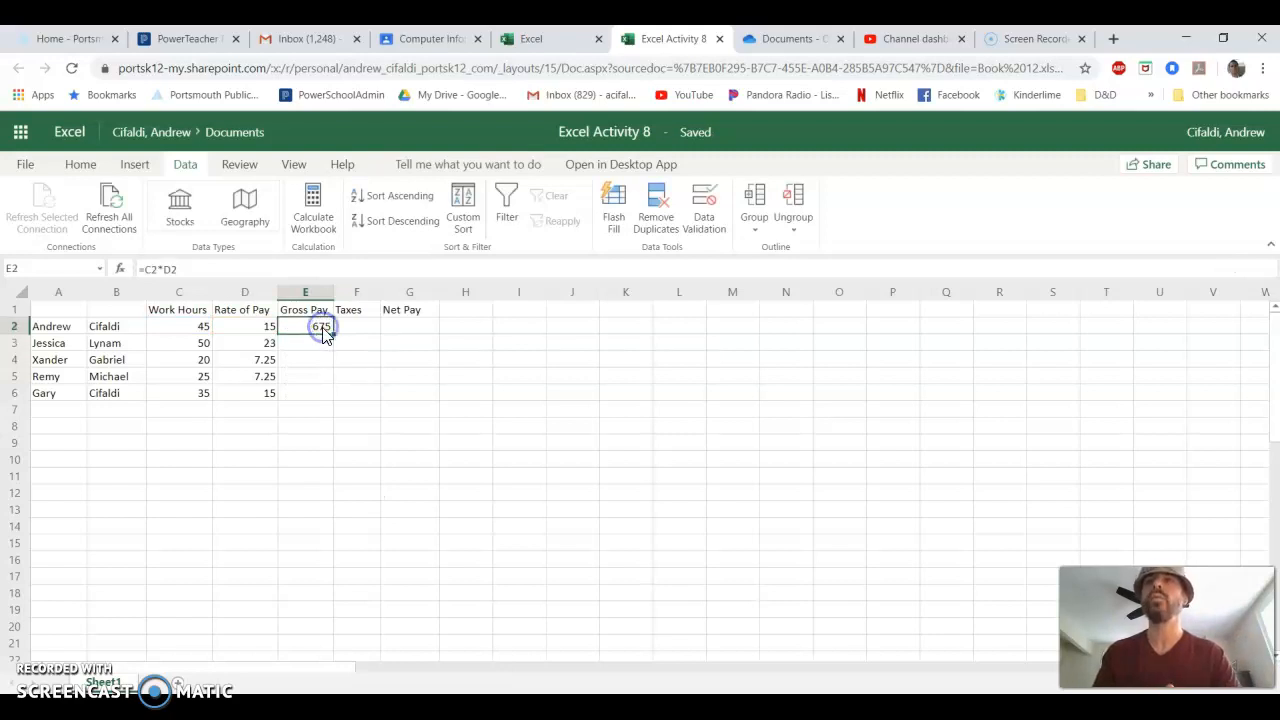
pyautogui.click(310, 331)
pyautogui.click(304, 332)
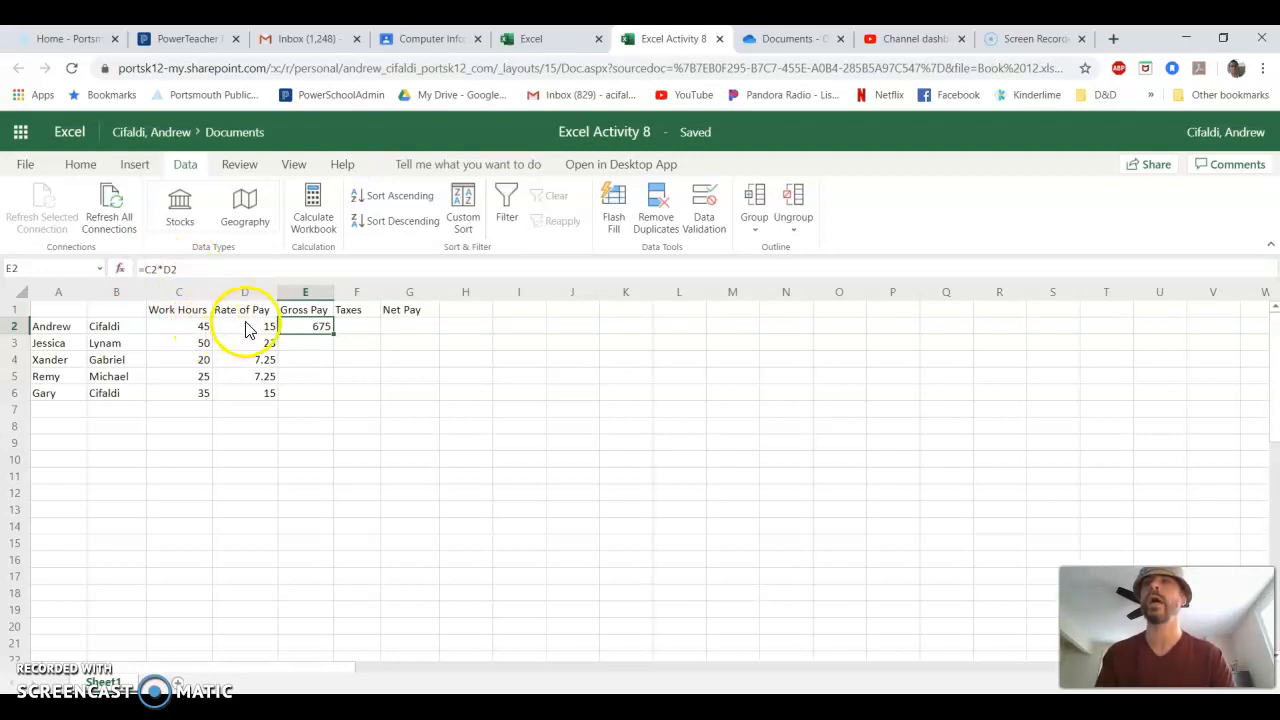
pyautogui.click(146, 269)
pyautogui.doubleClick(155, 268)
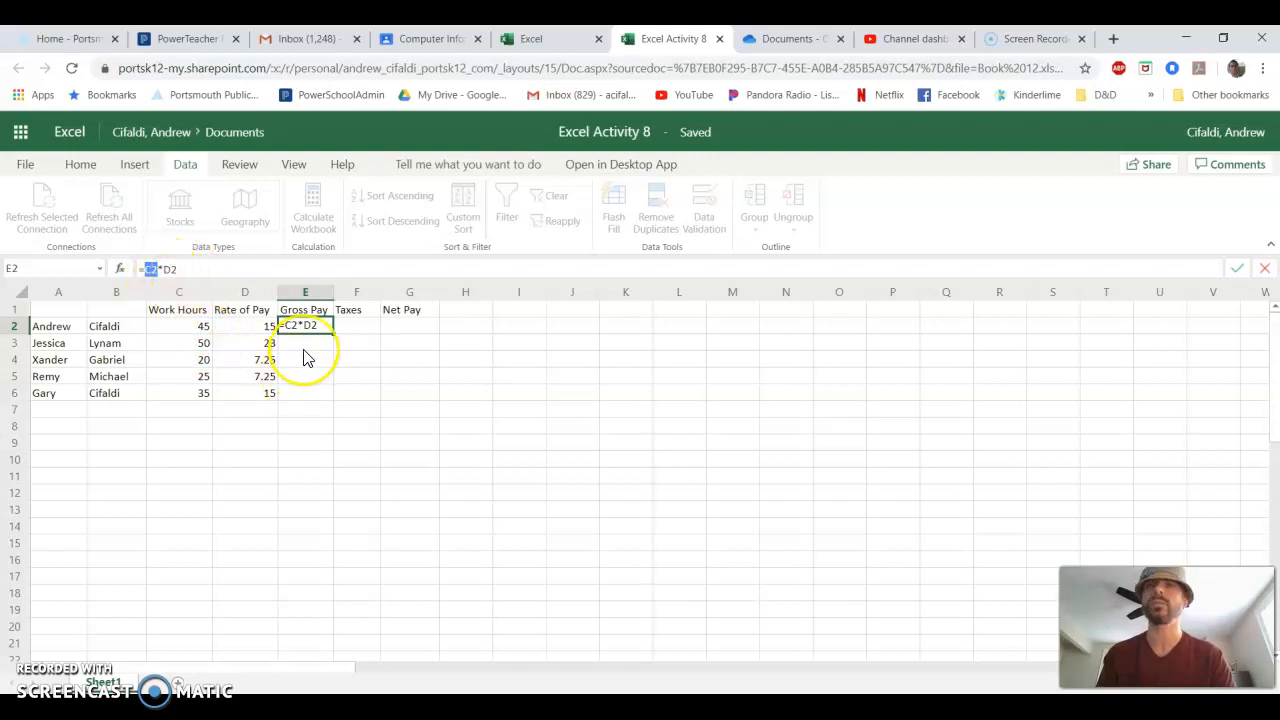
pyautogui.press('Return')
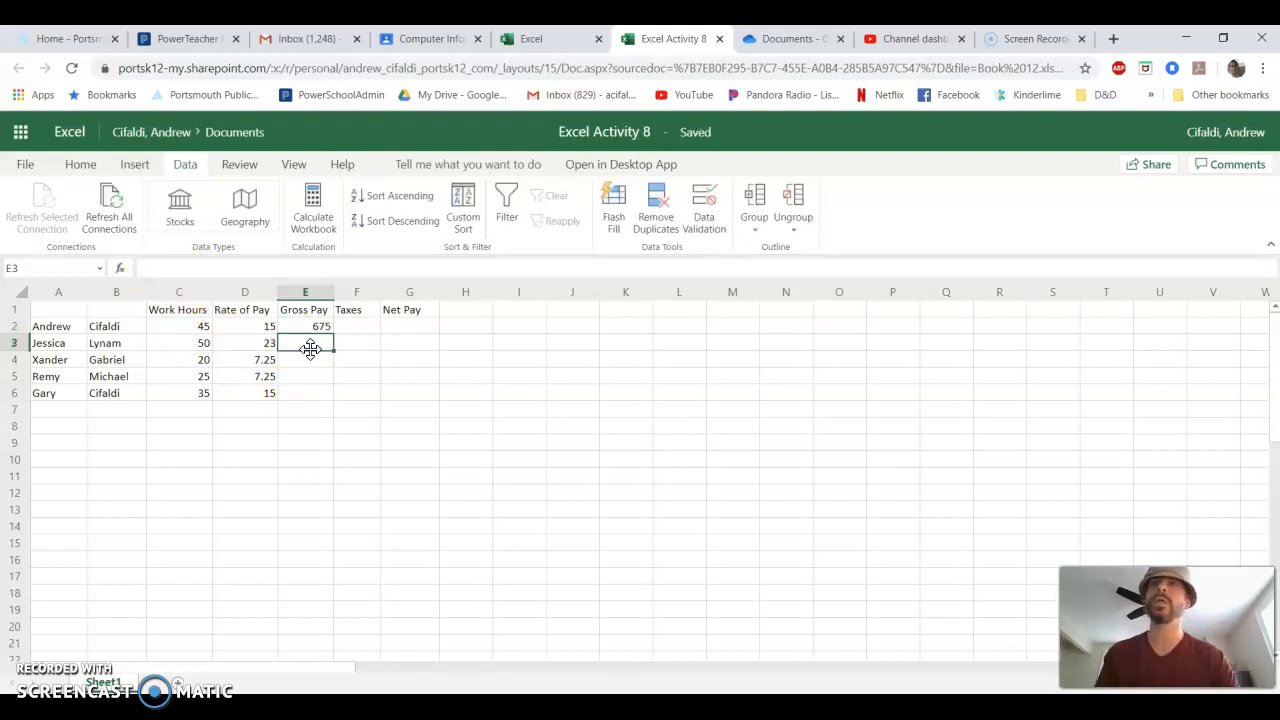
# - Check the formula in E2 and set the first employee's rate of pay in D2 to 18
pyautogui.click(316, 328)
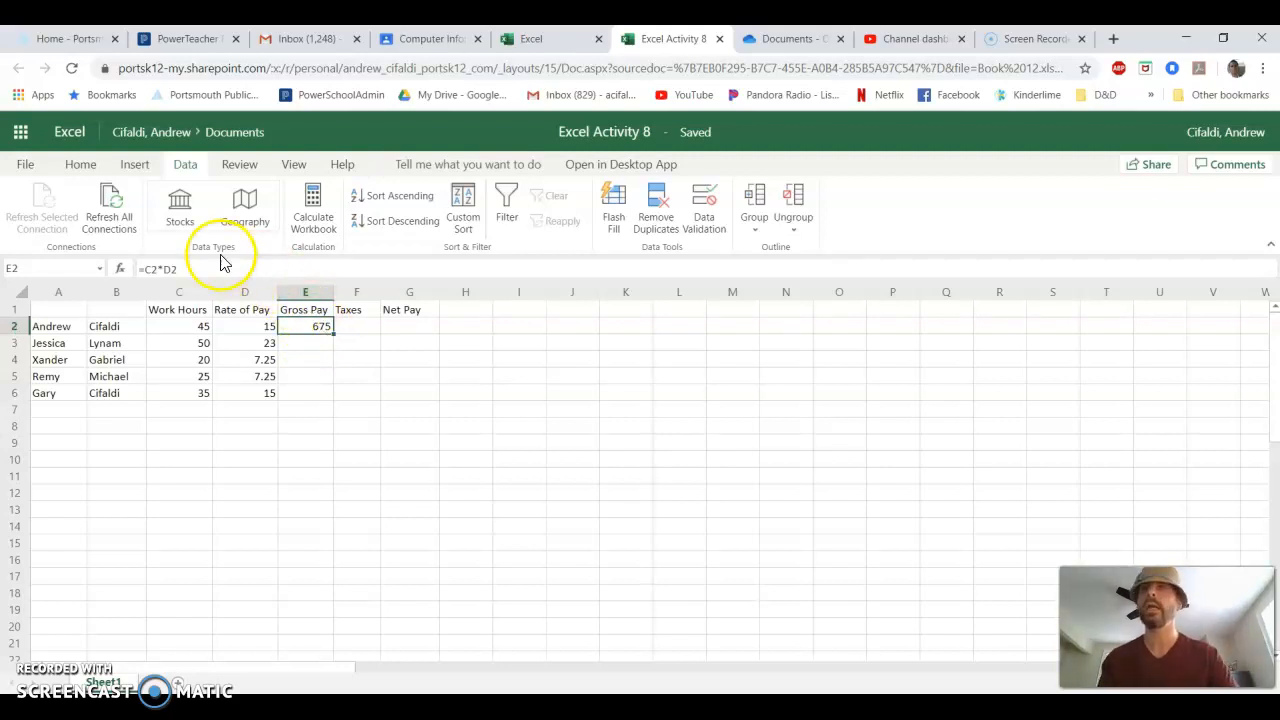
pyautogui.click(254, 327)
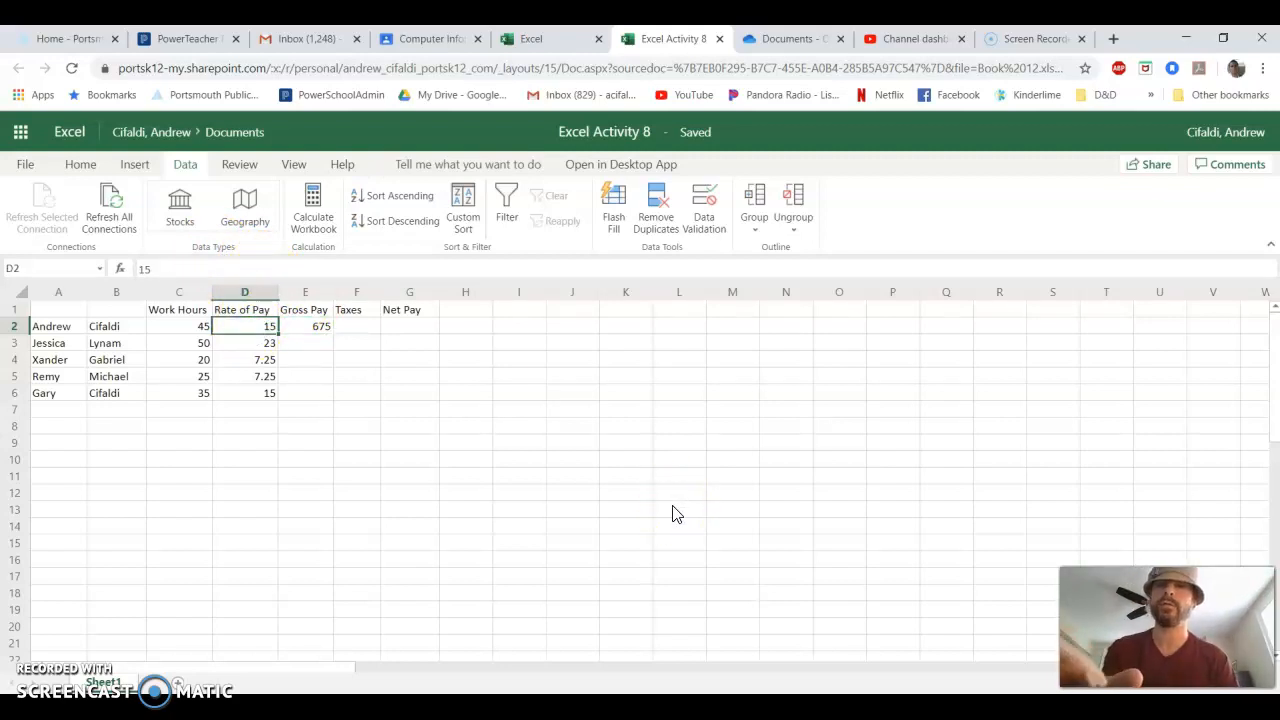
pyautogui.write('1')
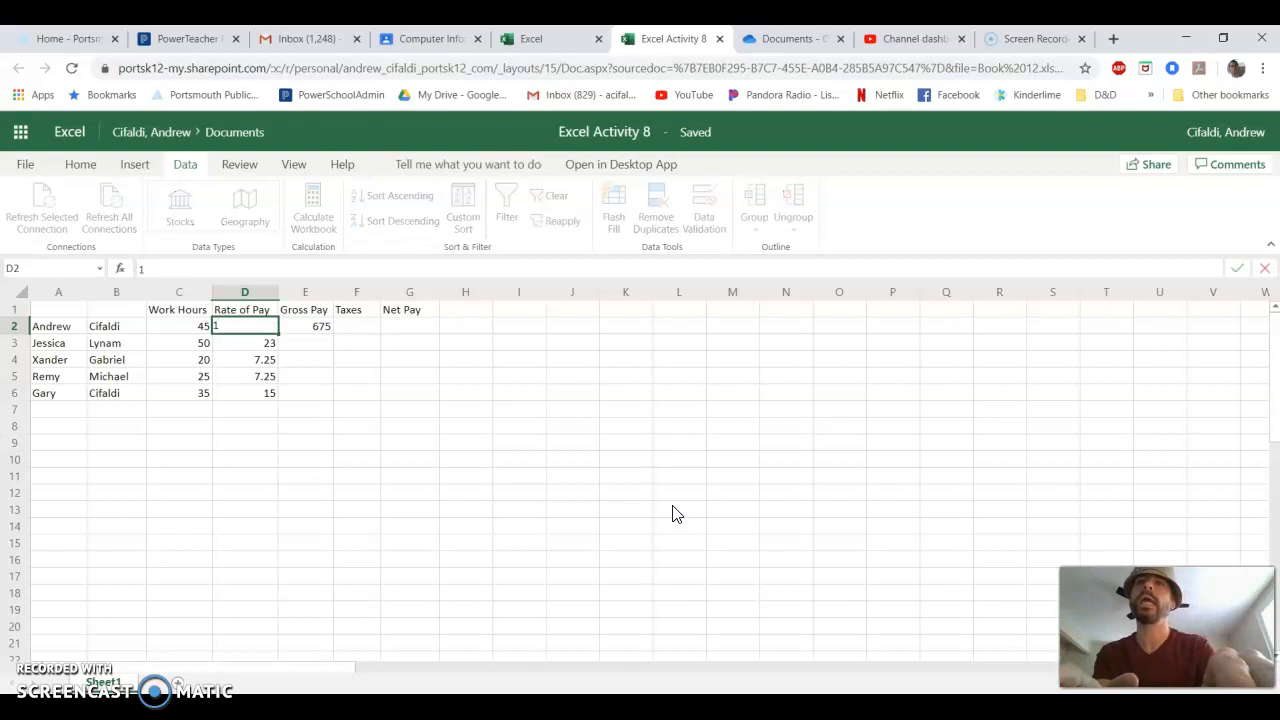
pyautogui.write('8')
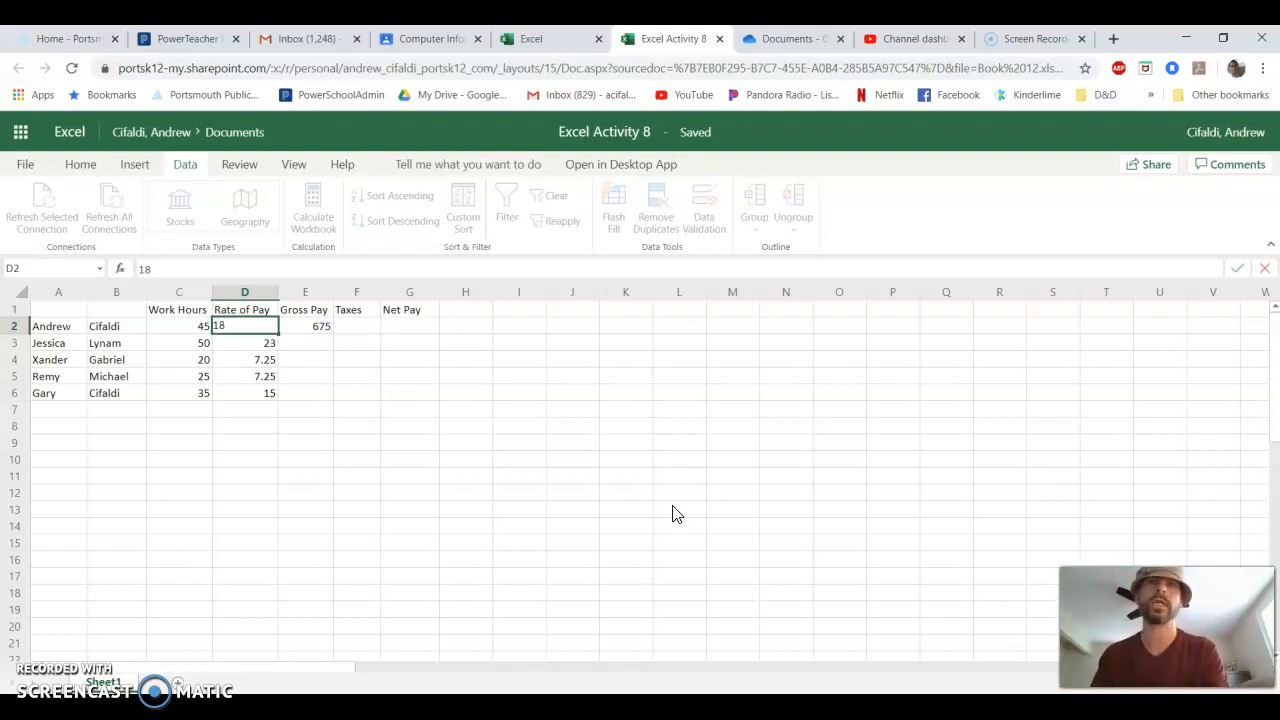
pyautogui.press('Return')
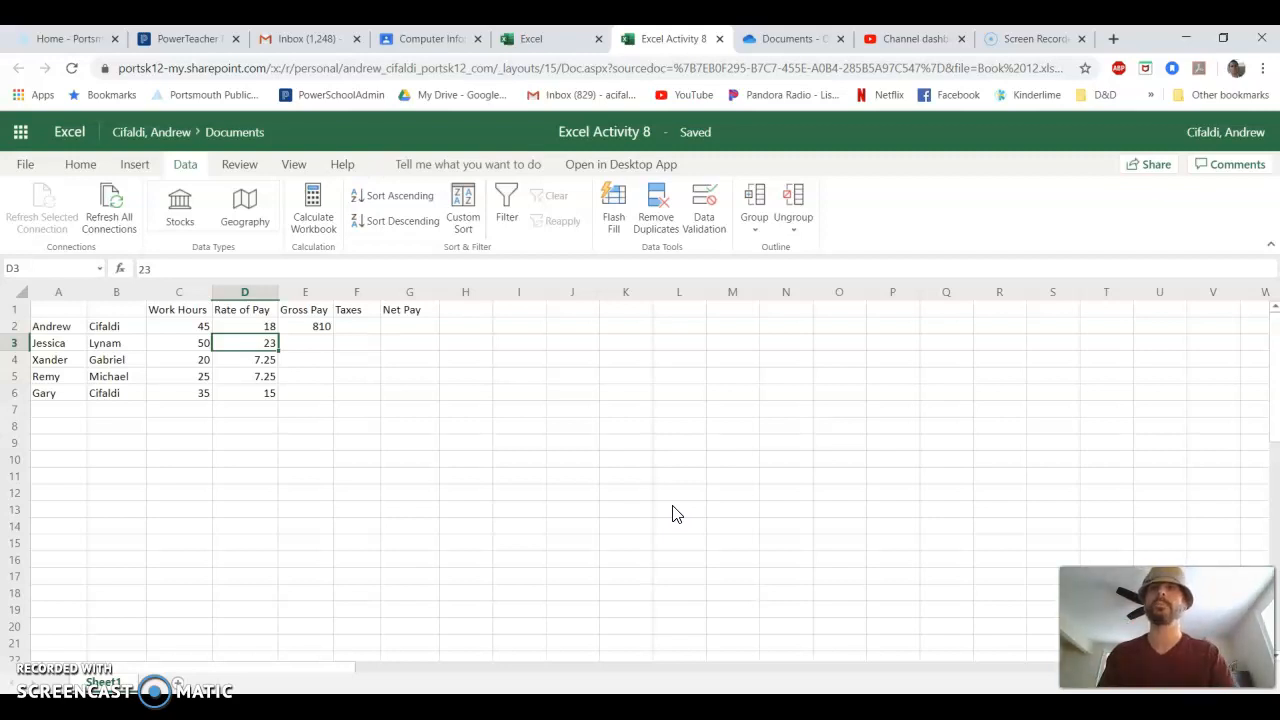
# - Fill the gross pay formula from E2 down to E6 and check the copied formulas in E3 to E6
pyautogui.click(355, 326)
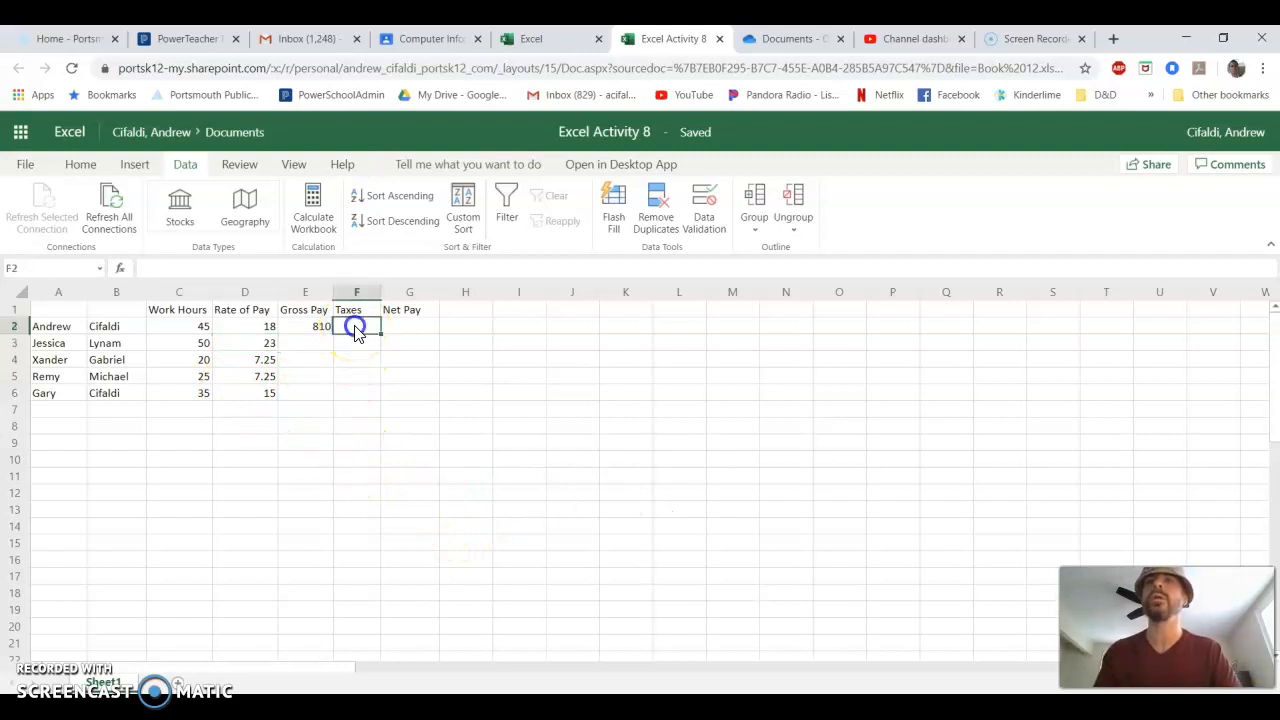
pyautogui.click(315, 333)
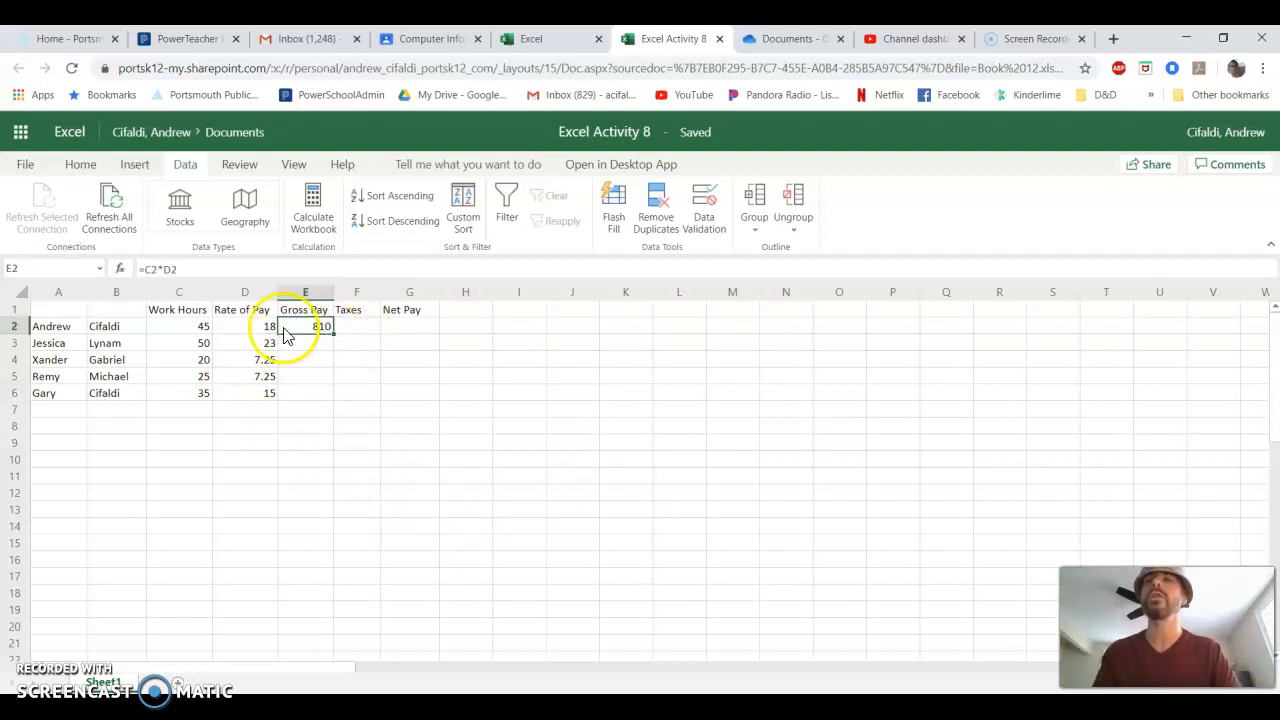
pyautogui.moveTo(195, 328); pyautogui.dragTo(249, 396)
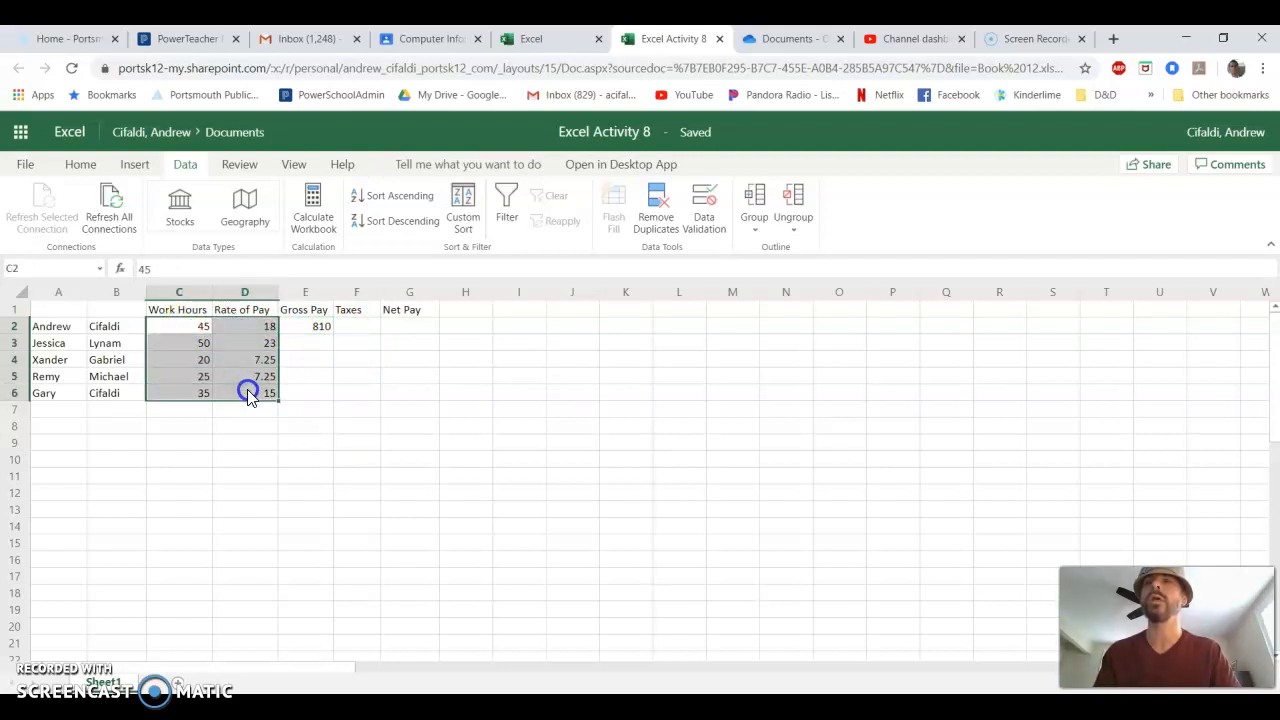
pyautogui.click(319, 332)
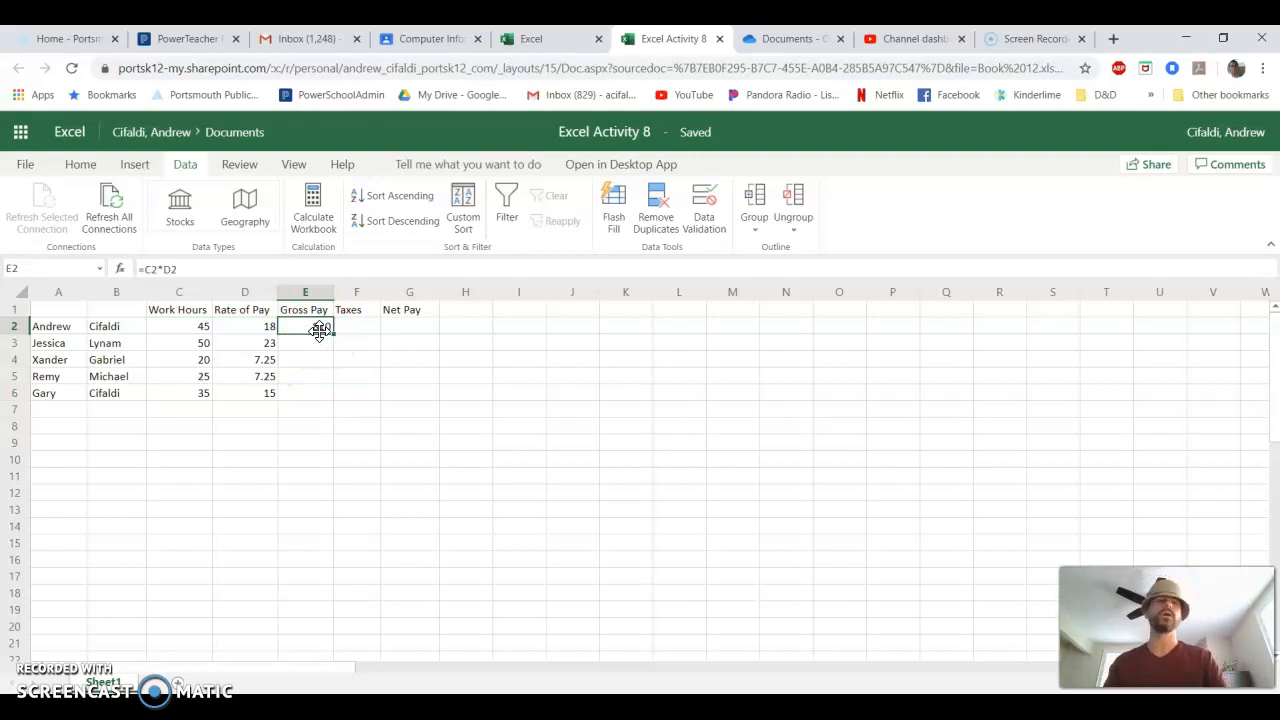
pyautogui.click(319, 332)
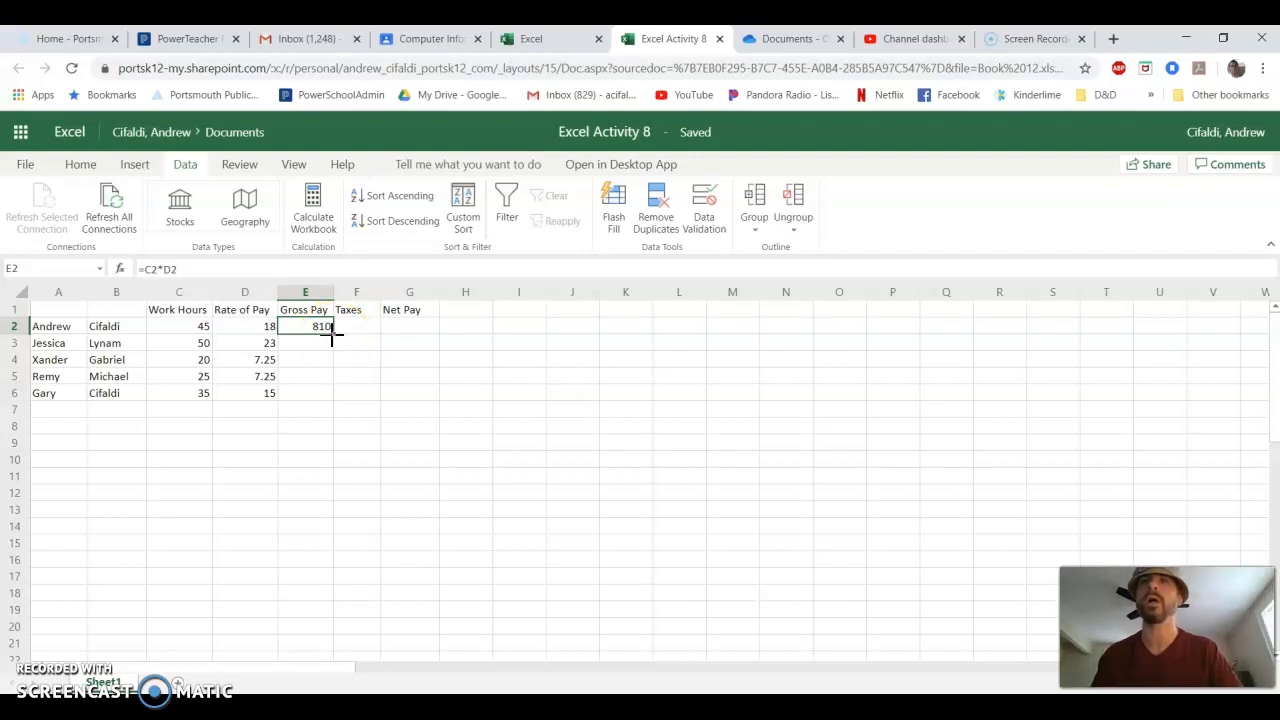
pyautogui.moveTo(333, 336); pyautogui.dragTo(324, 392)
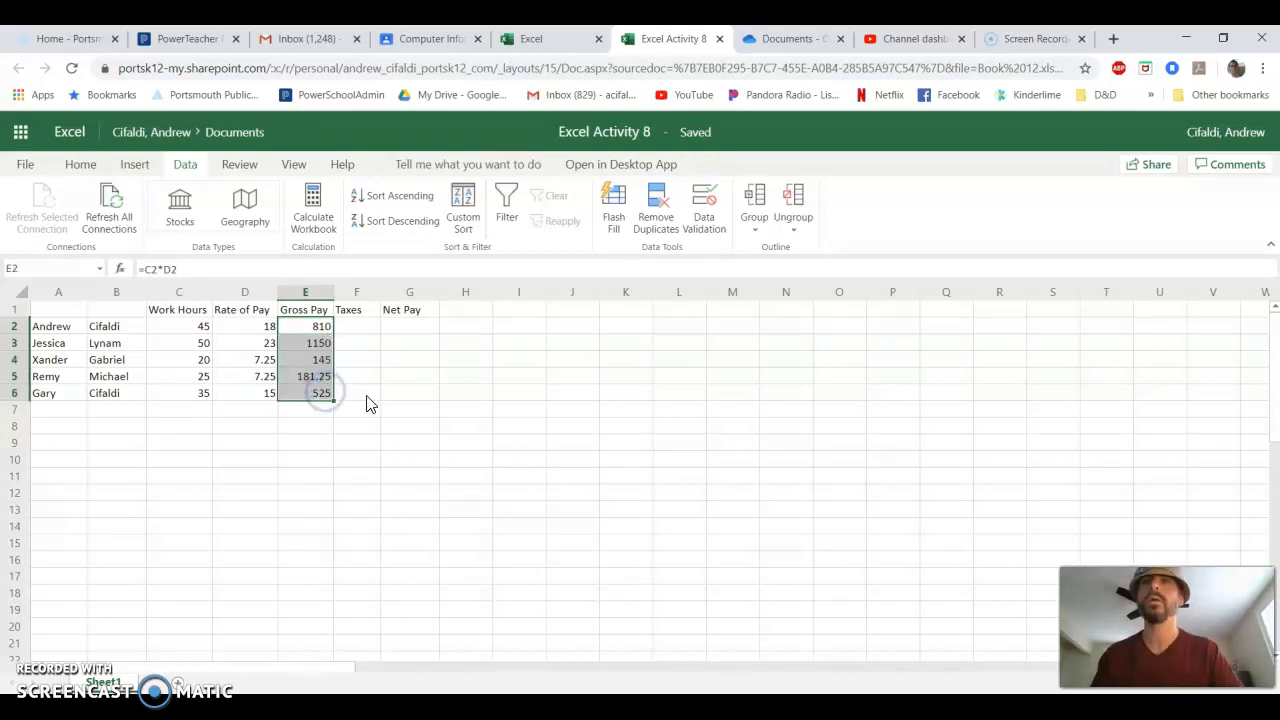
pyautogui.click(320, 348)
pyautogui.click(322, 360)
pyautogui.click(322, 376)
pyautogui.click(322, 394)
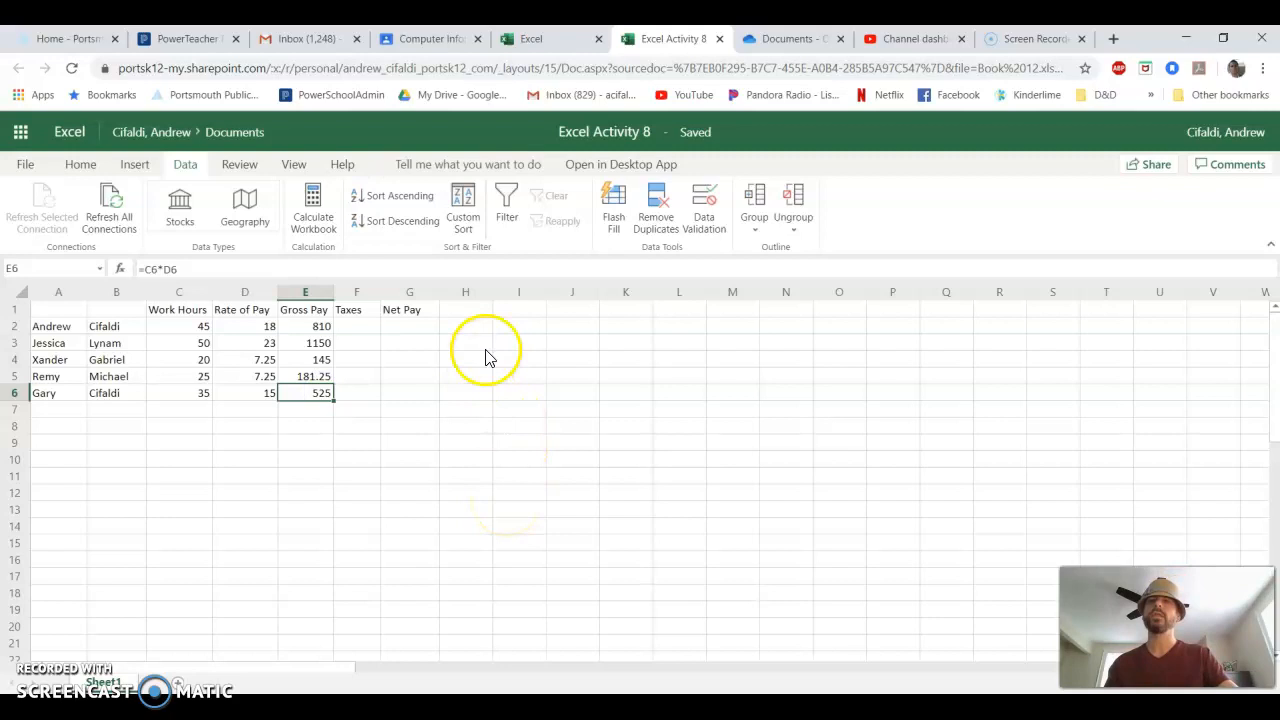
# - Look over the empty Taxes cells F2:F6 and enter the row label Deductions in cell B9
pyautogui.moveTo(360, 331); pyautogui.dragTo(363, 384)
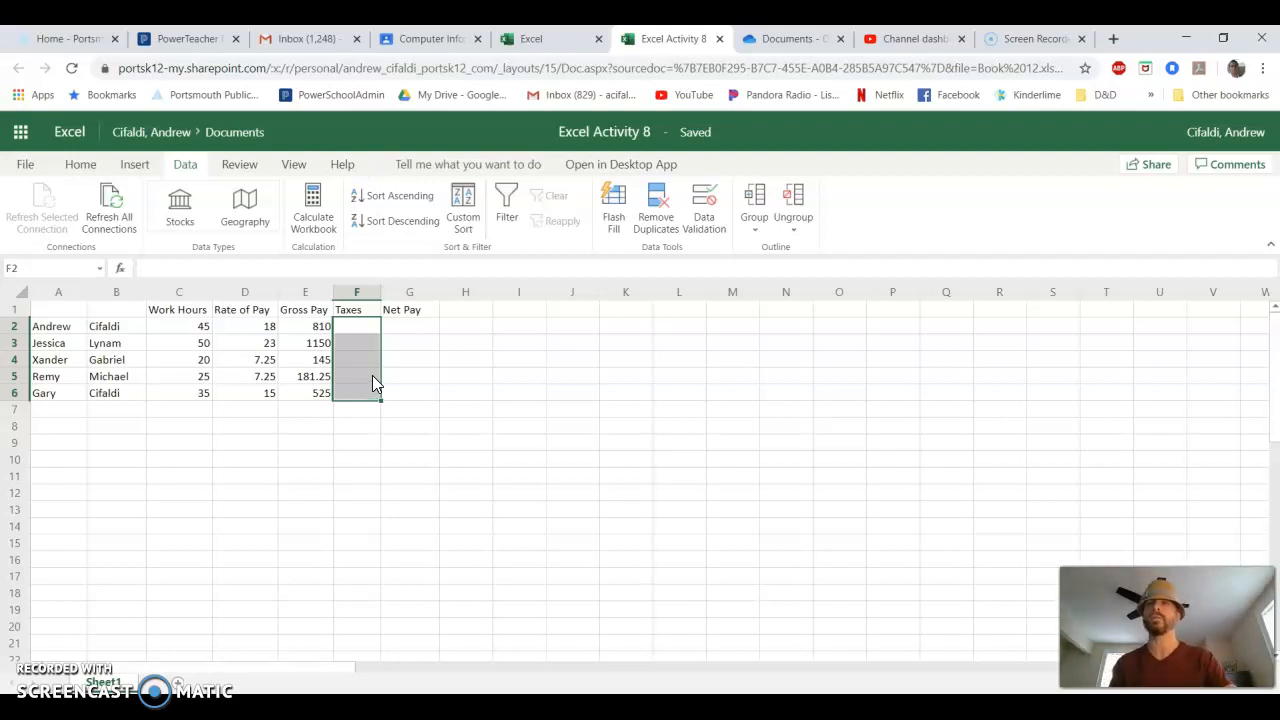
pyautogui.click(110, 443)
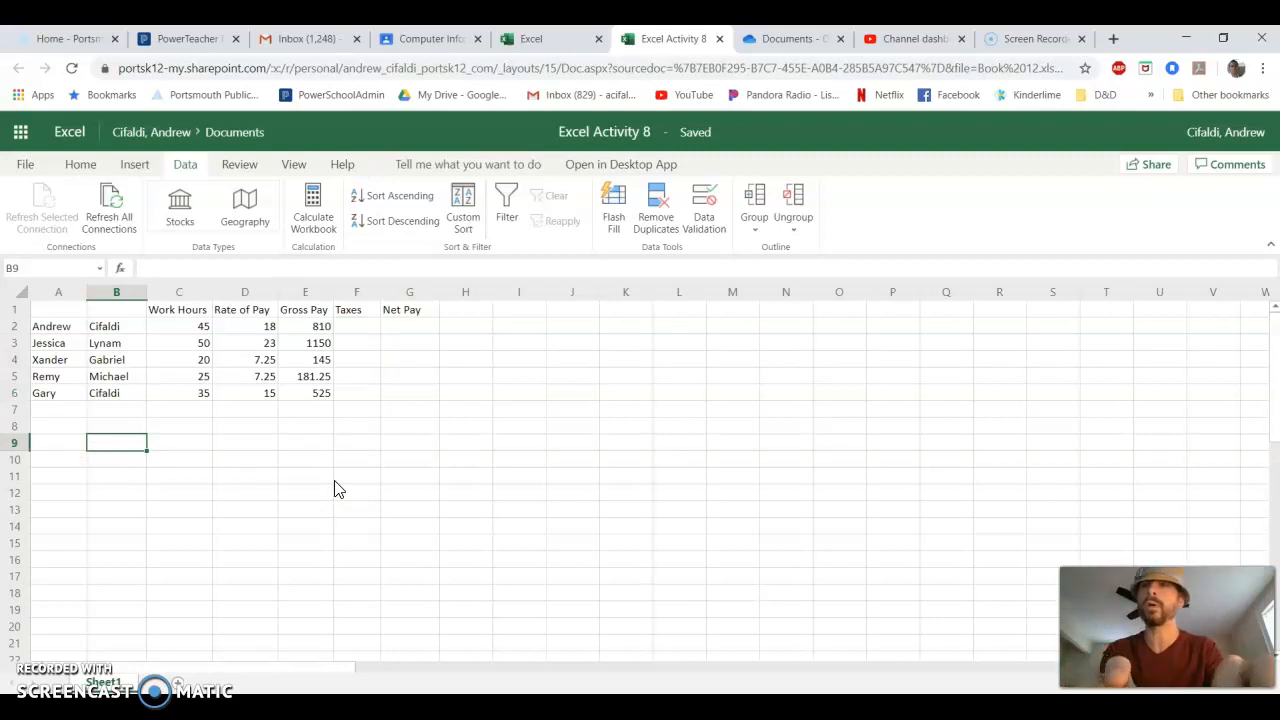
pyautogui.write('Deductions')
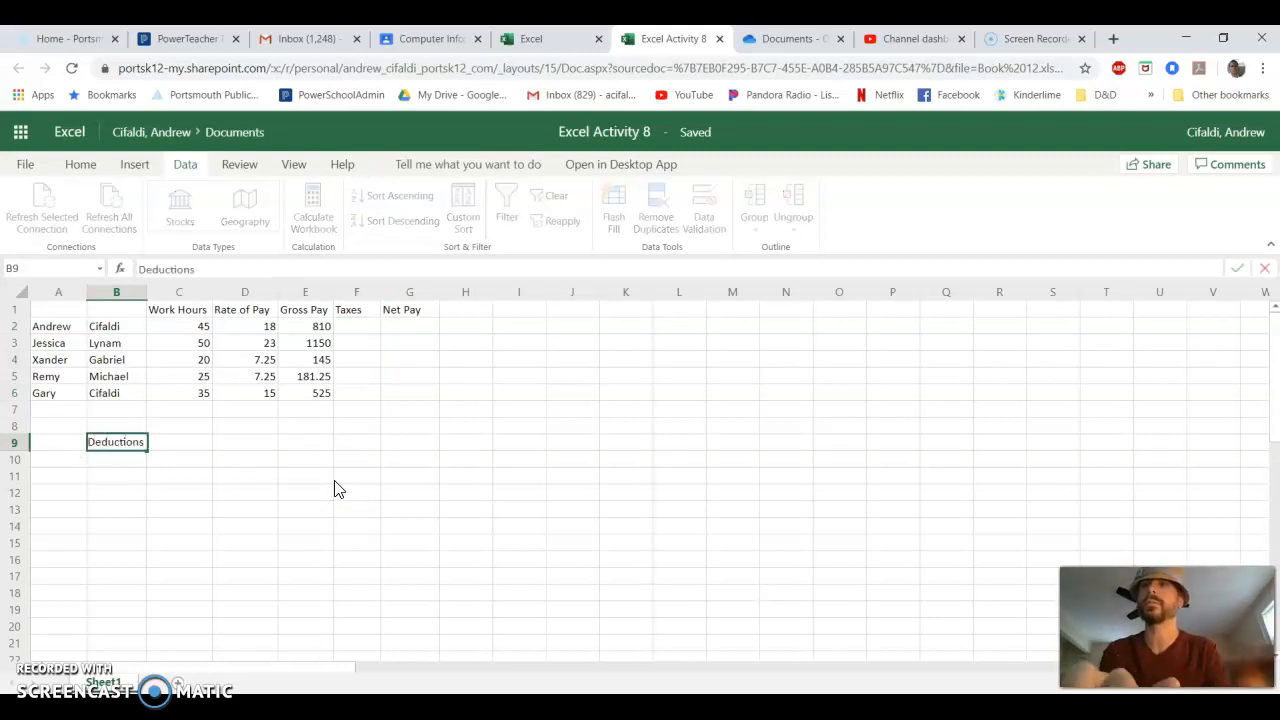
# - Enter the headings SS, Fed, State, VRS and Total in cells C8 to G8, and widen column B slightly
pyautogui.click(187, 431)
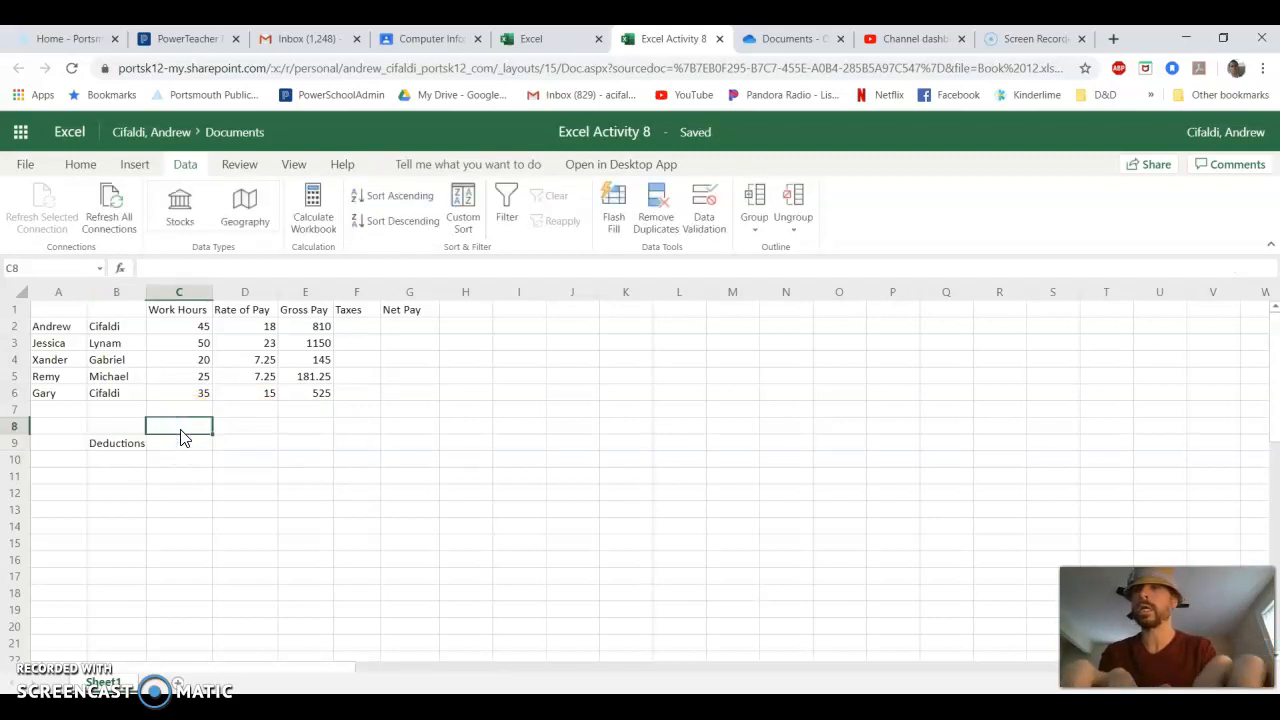
pyautogui.write('ss')
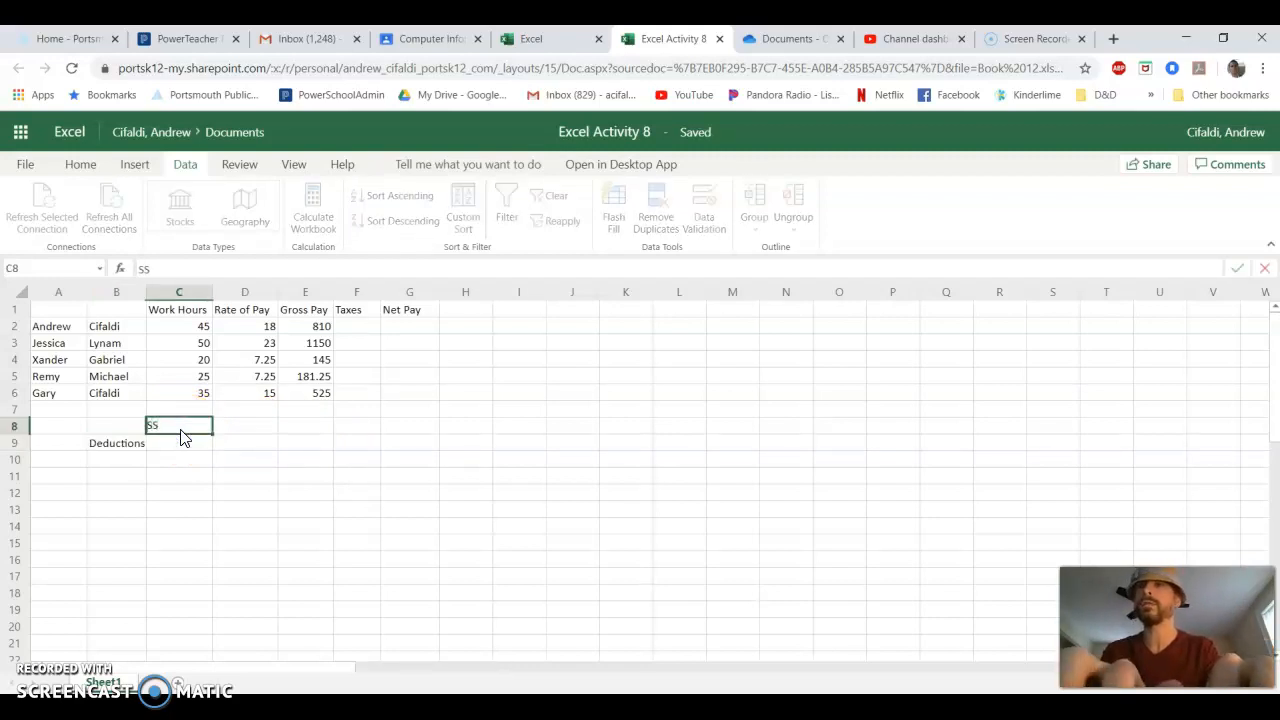
pyautogui.press('Tab')
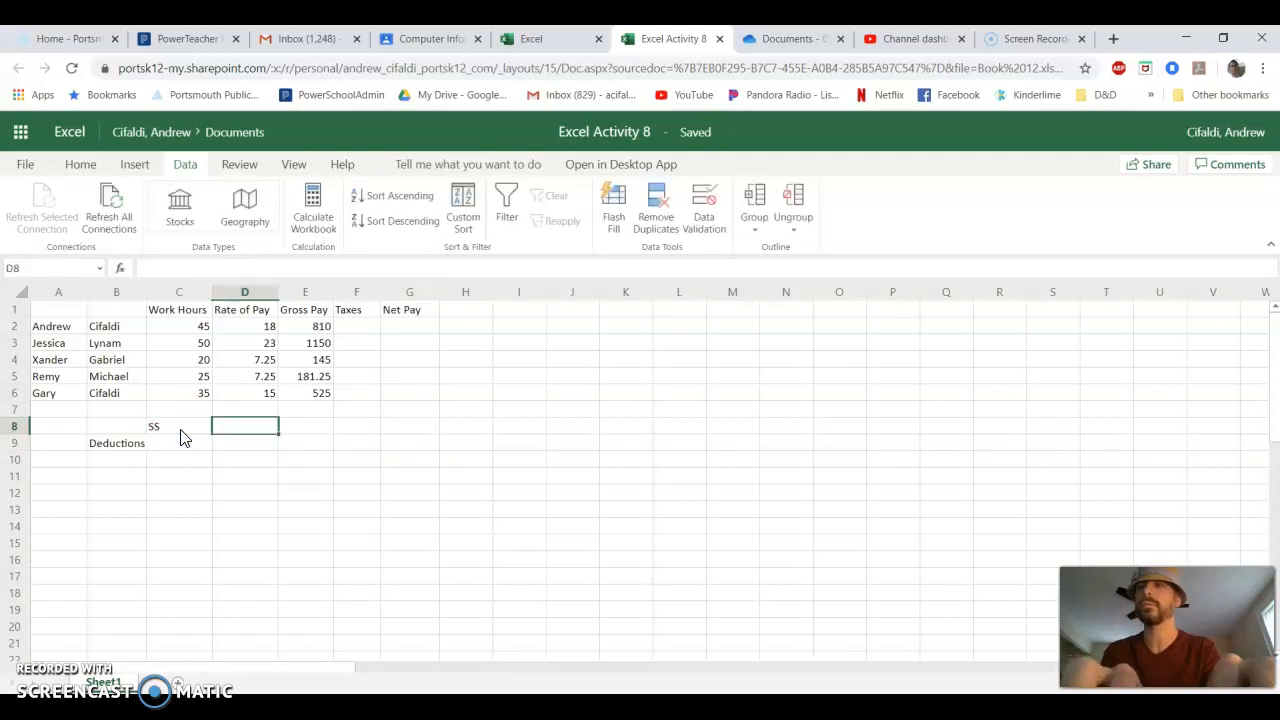
pyautogui.write('Fed')
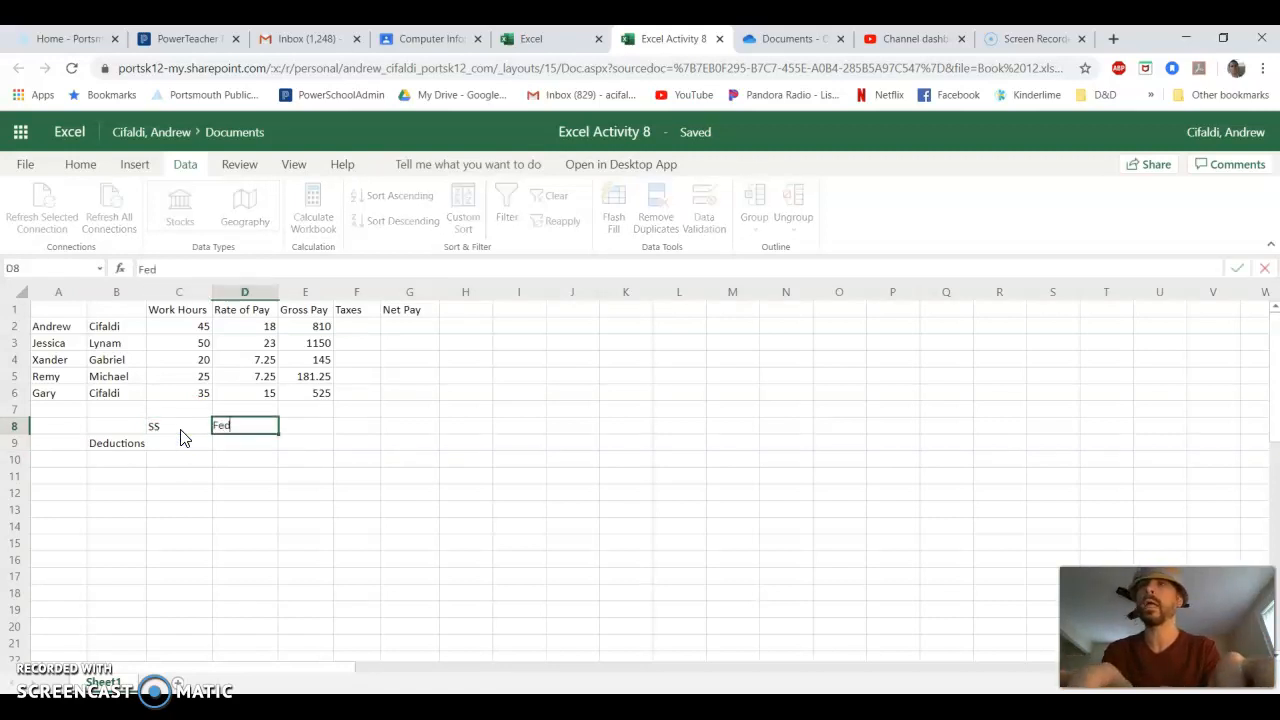
pyautogui.press('Tab')
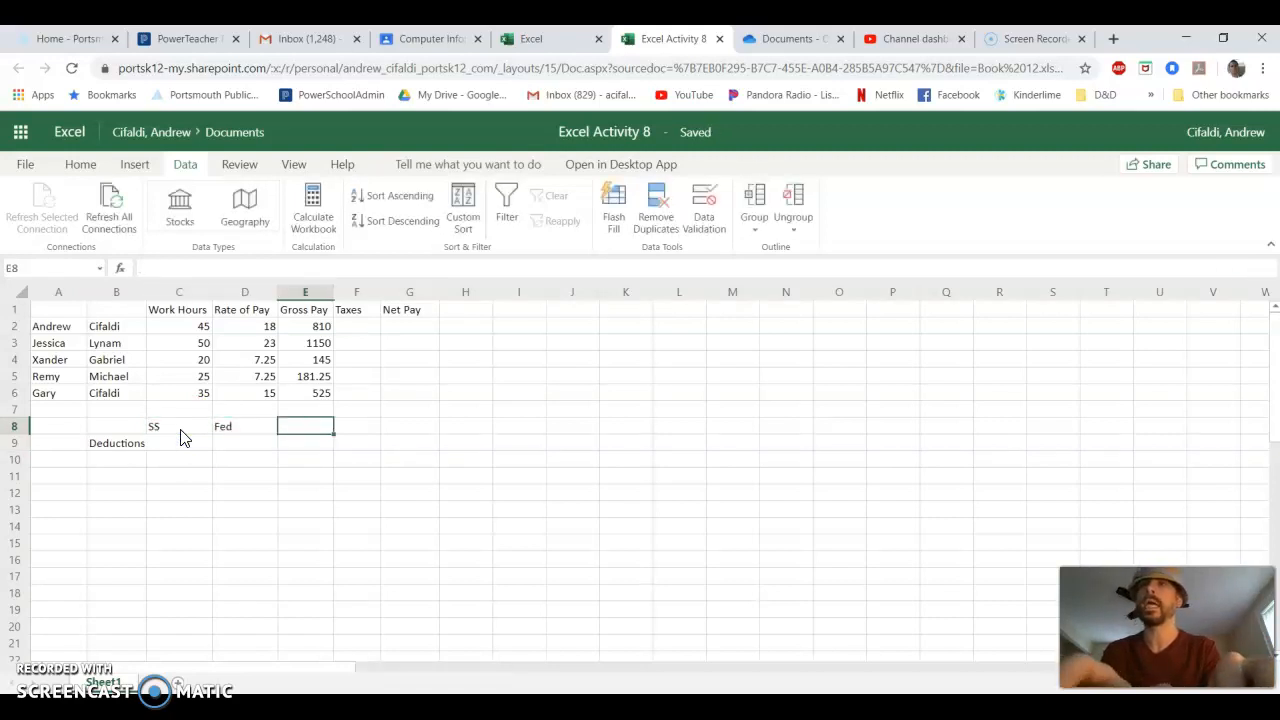
pyautogui.write('State')
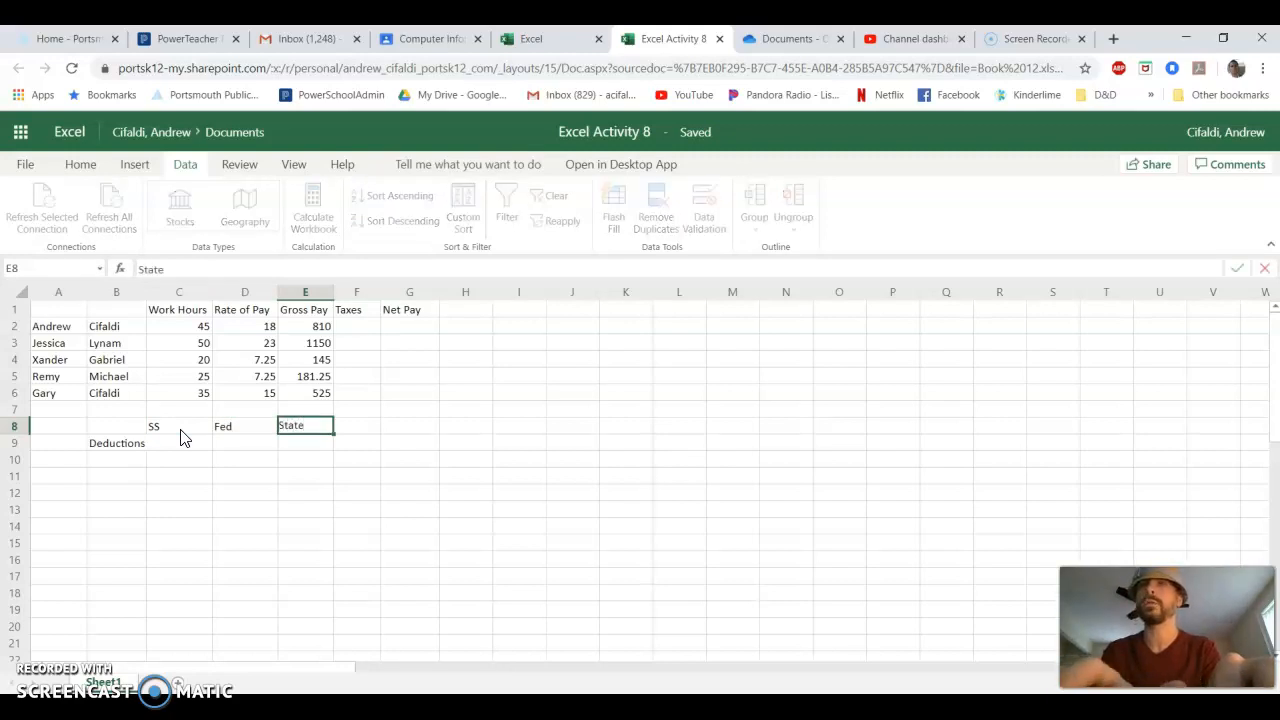
pyautogui.press('Tab')
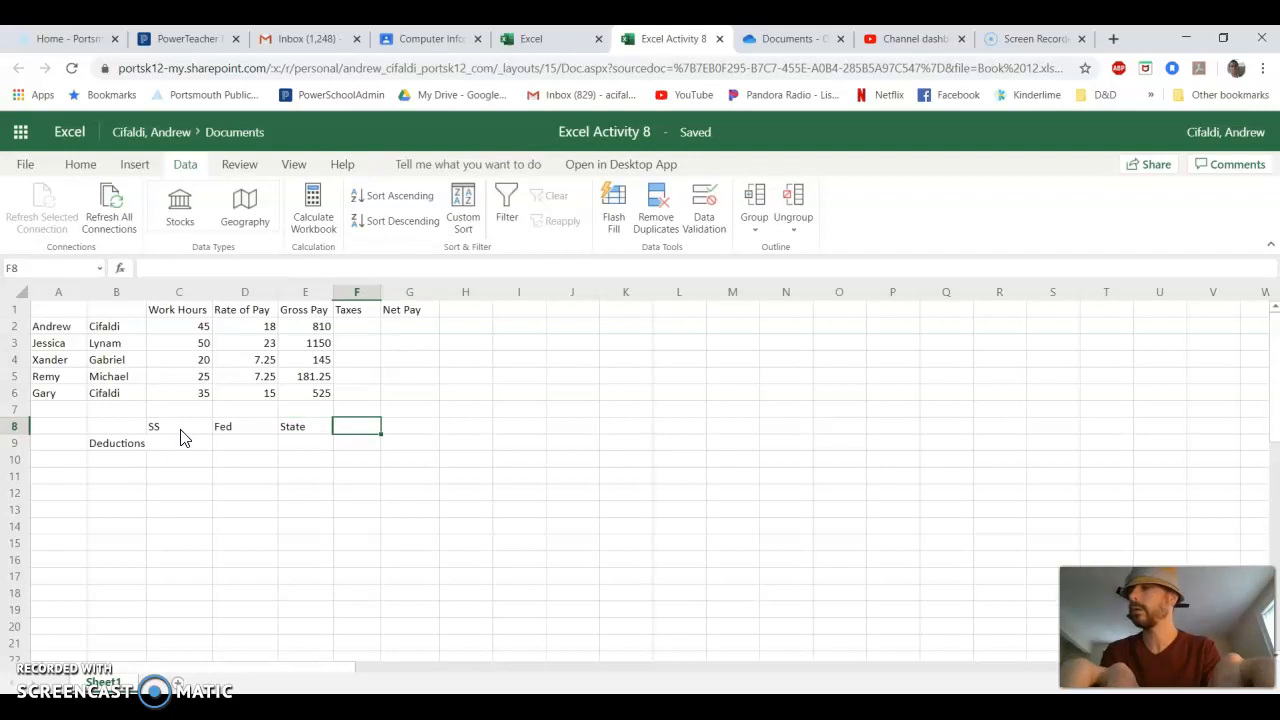
pyautogui.write('VRS')
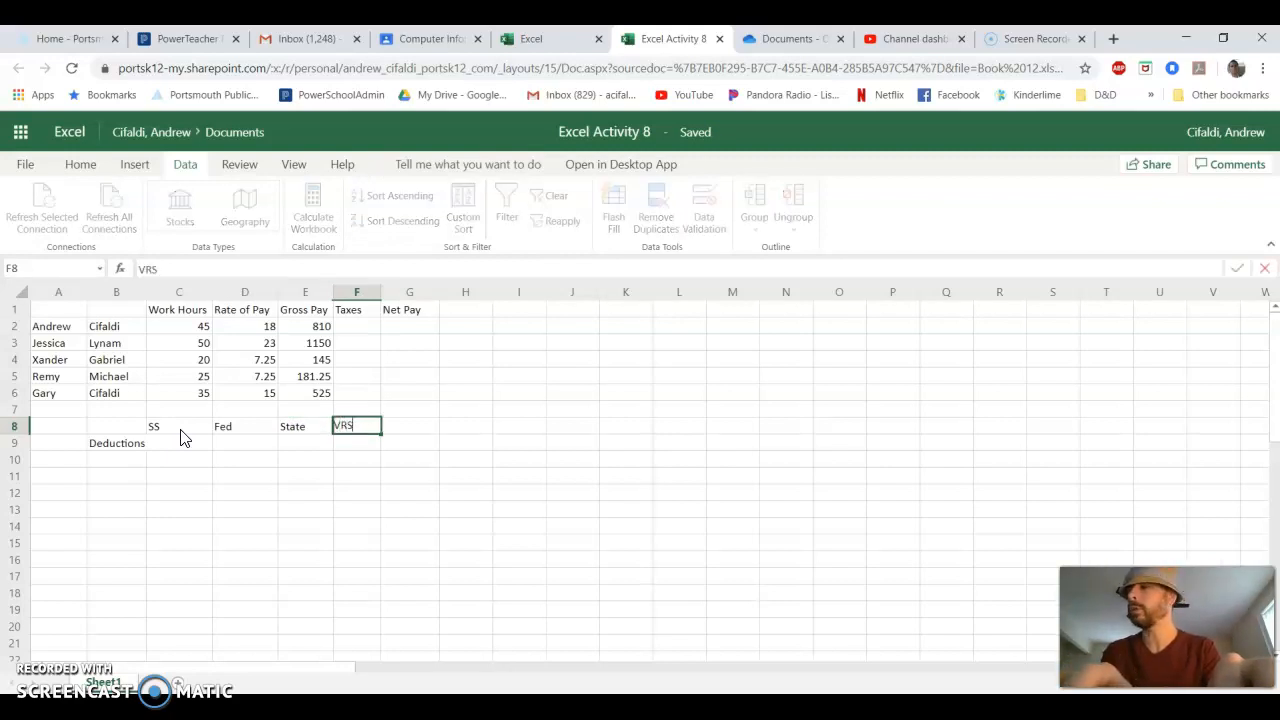
pyautogui.press('Tab')
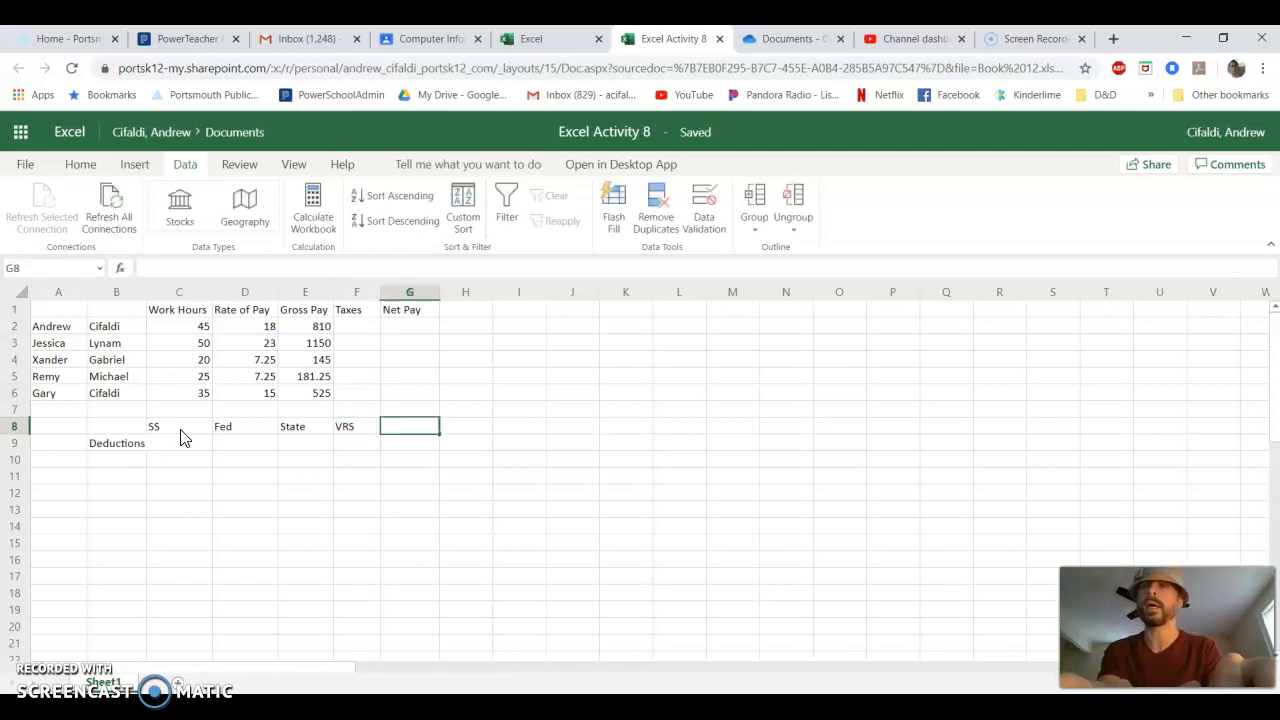
pyautogui.write('To')
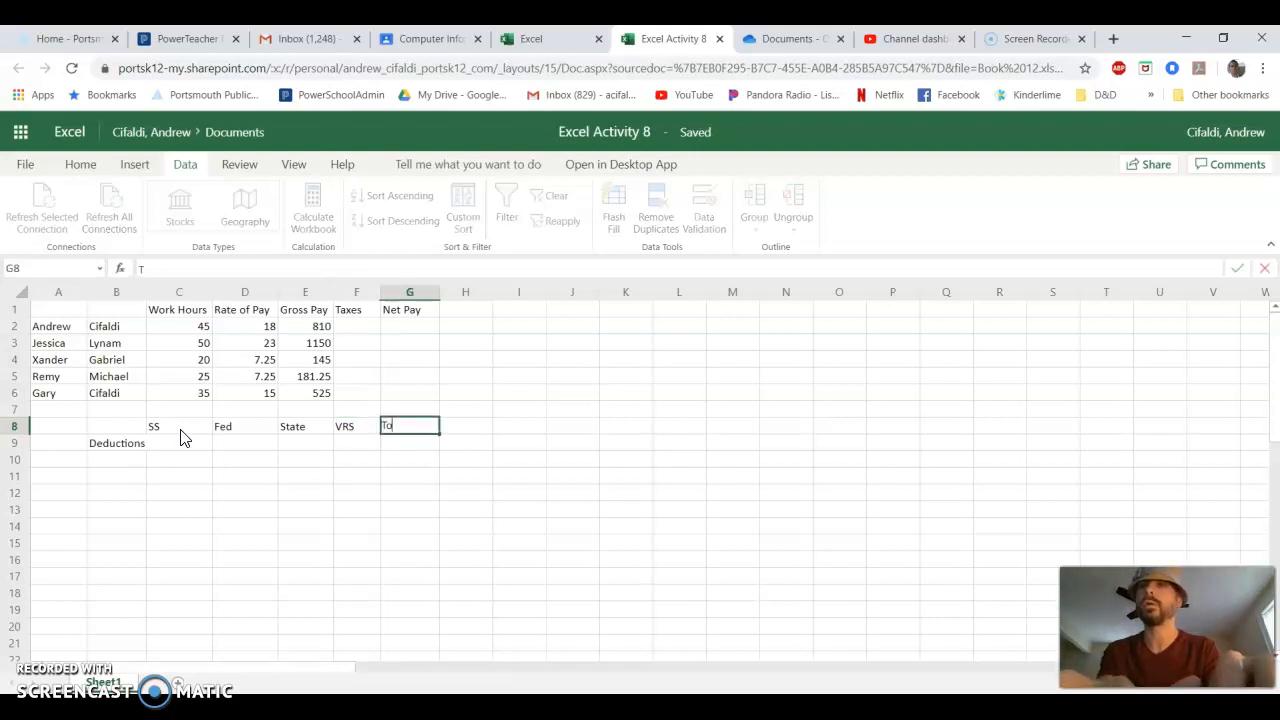
pyautogui.write('tal')
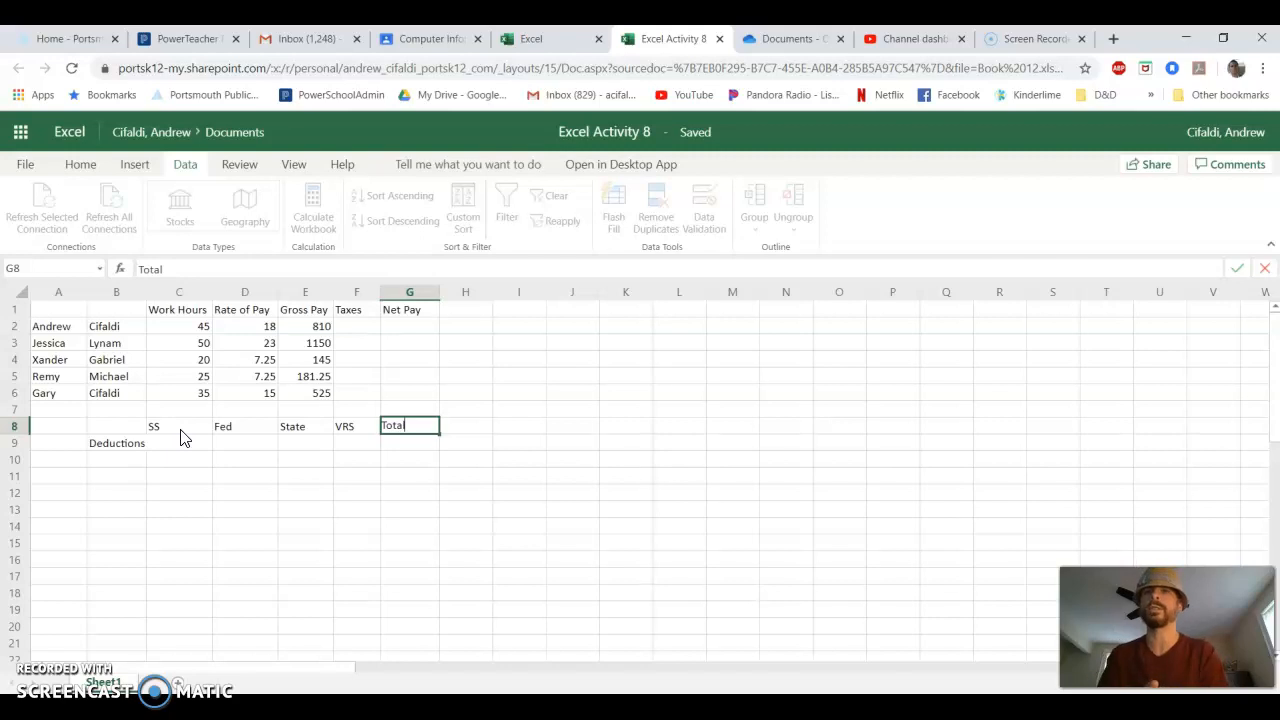
pyautogui.click(200, 461)
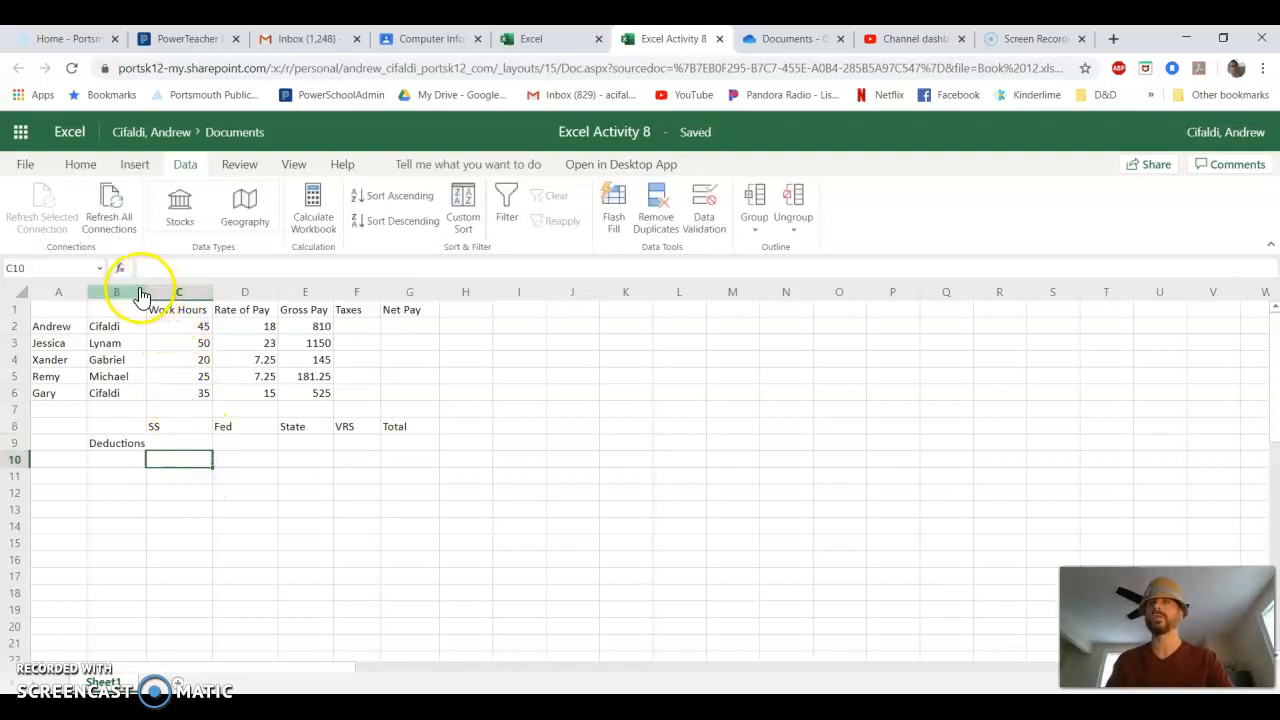
pyautogui.moveTo(146, 292); pyautogui.dragTo(153, 292)
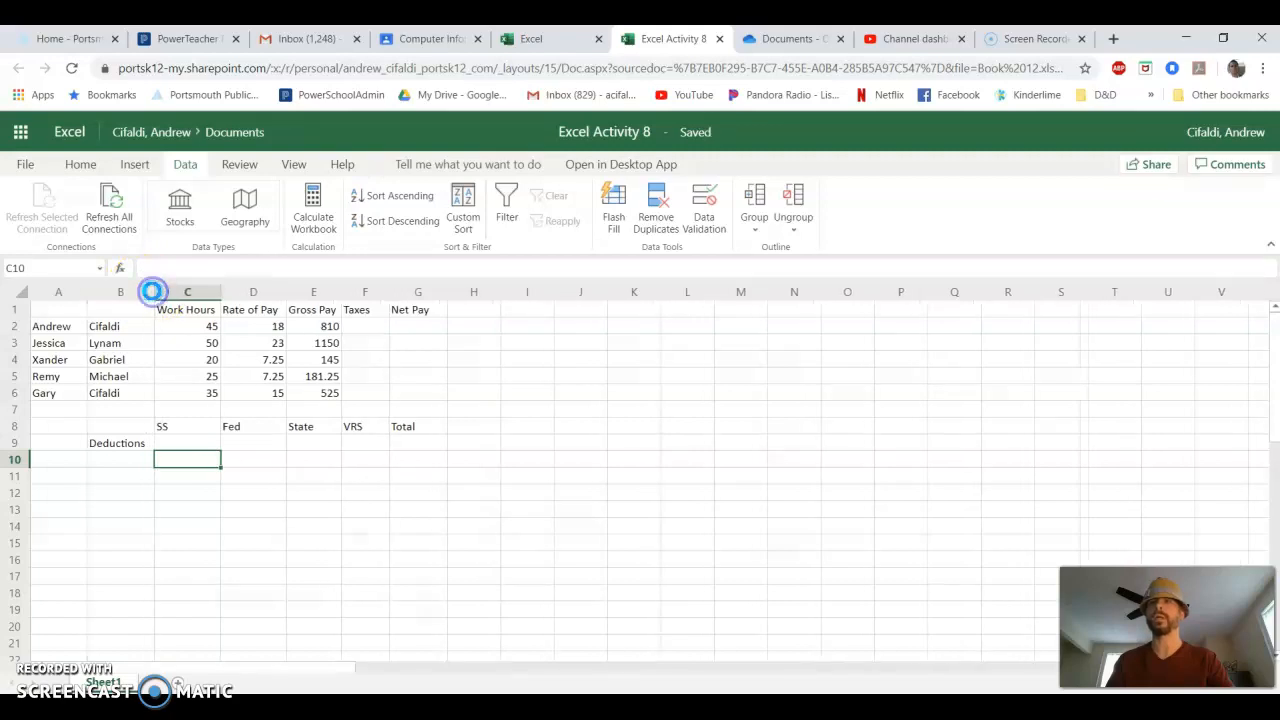